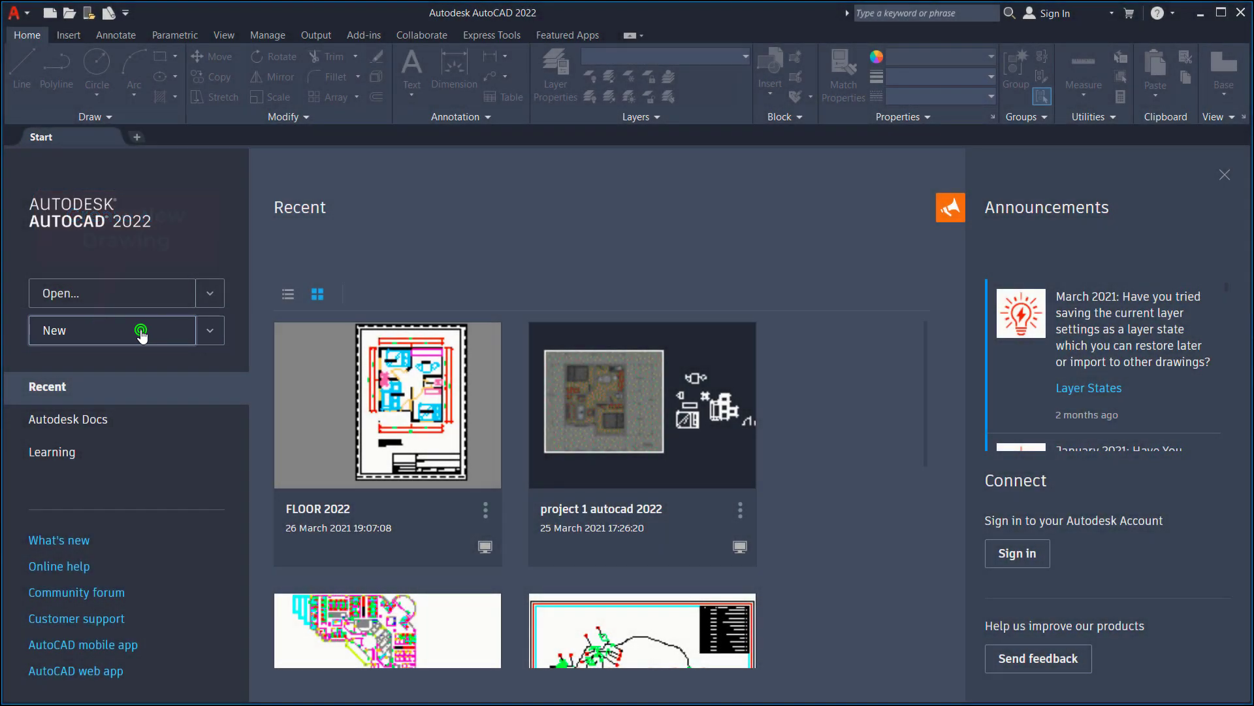
- Create a new drawing and draw a circle with a radius of 50 in the middle of the view
click(142, 332)
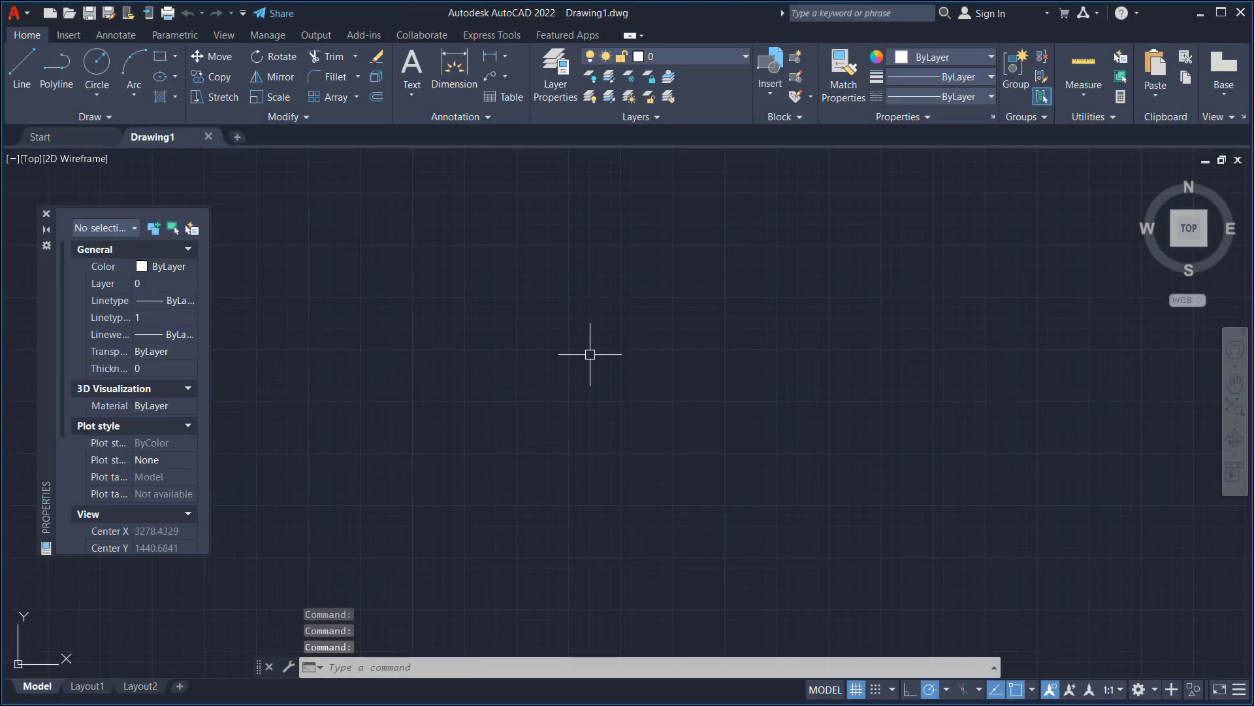
click(619, 347)
click(599, 401)
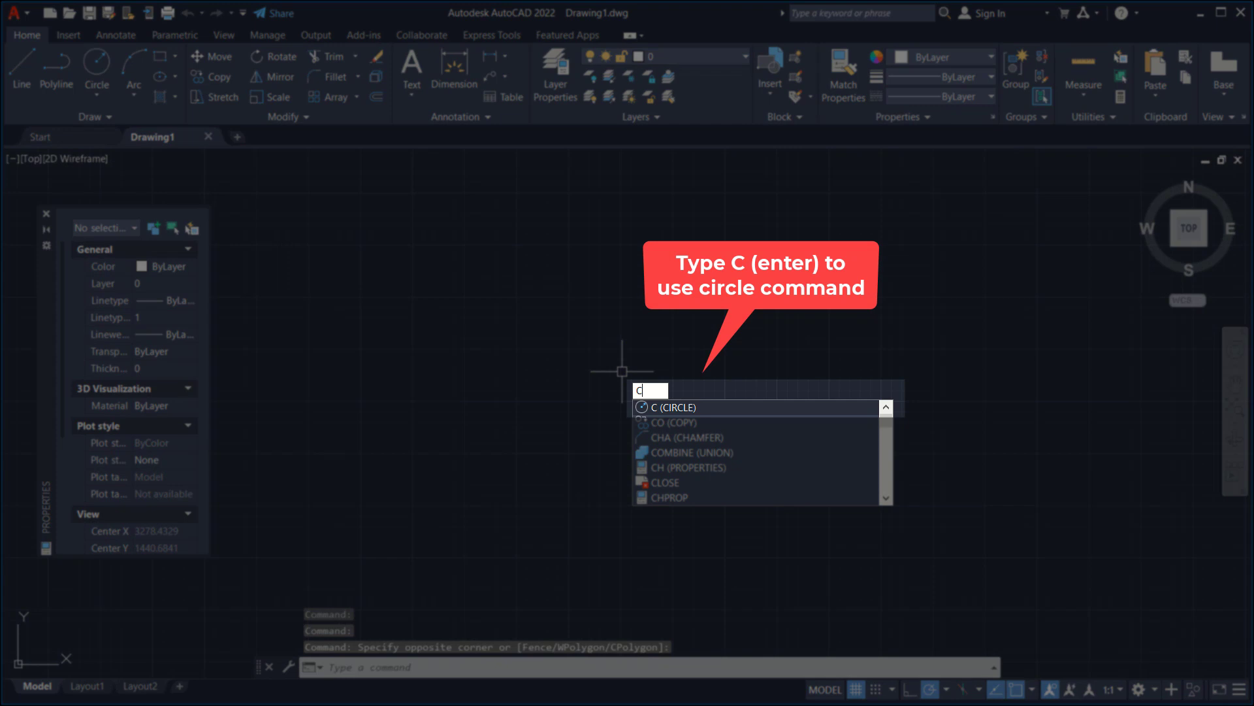
key(Return)
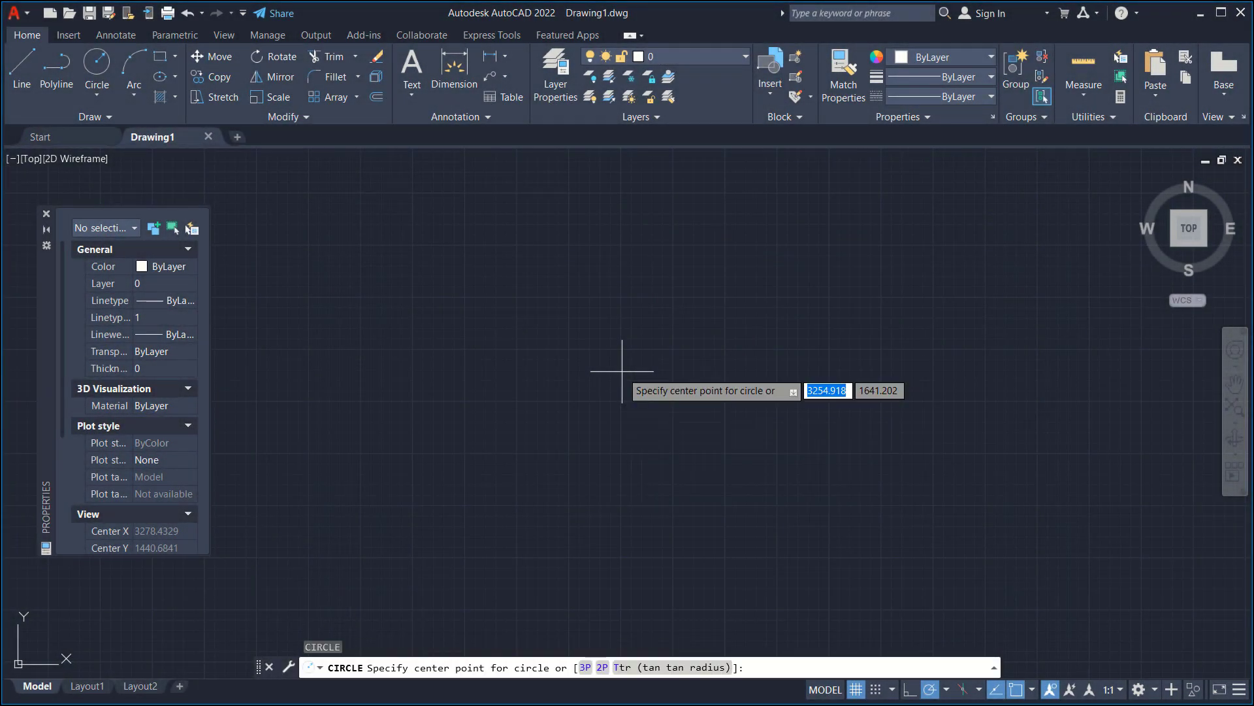
click(616, 391)
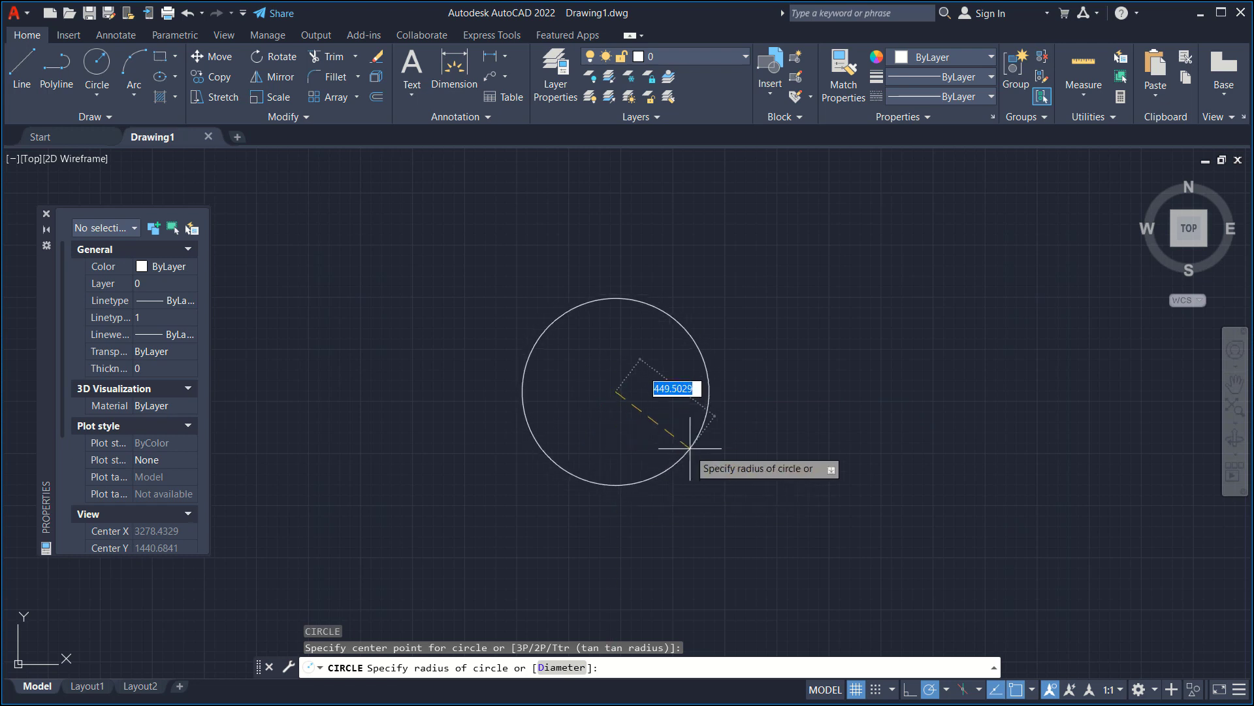
text(50)
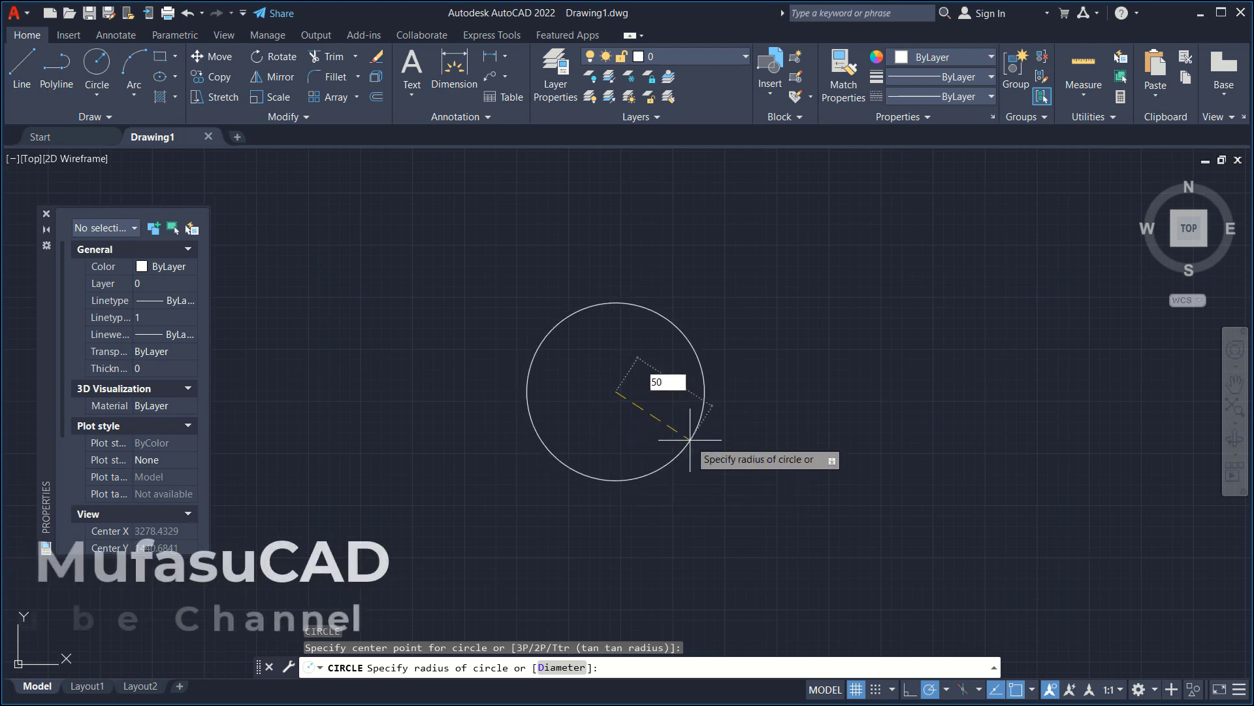
key(Return)
- Draw a concentric circle with a radius of 15 at the center of the large circle
scroll(725, 366, up, 5)
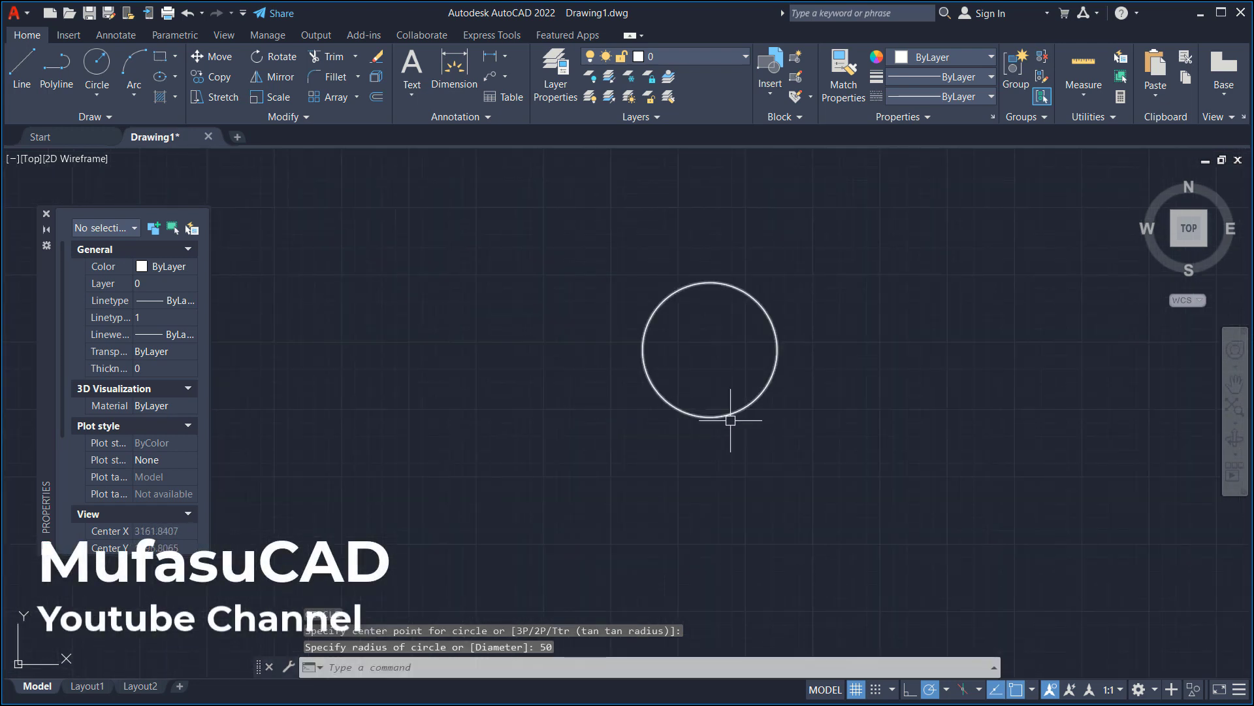
scroll(725, 370, down, 2)
middle_drag(725, 370, 731, 398)
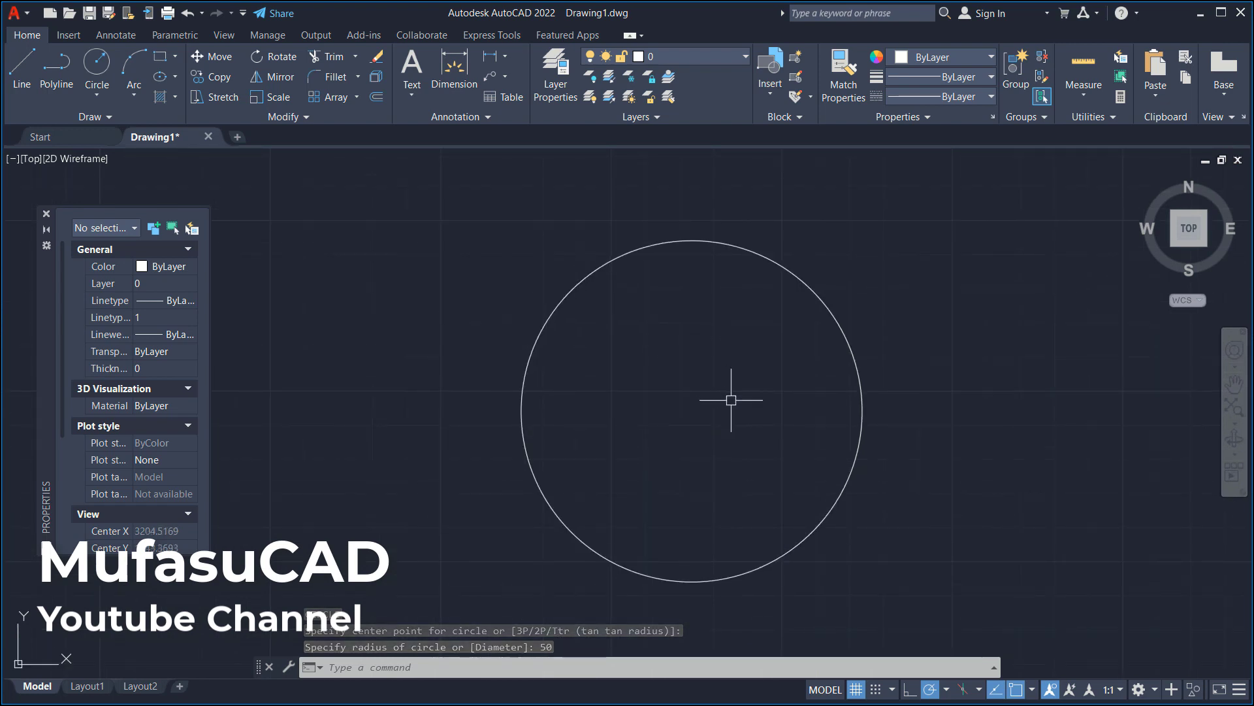
key(Return)
click(698, 416)
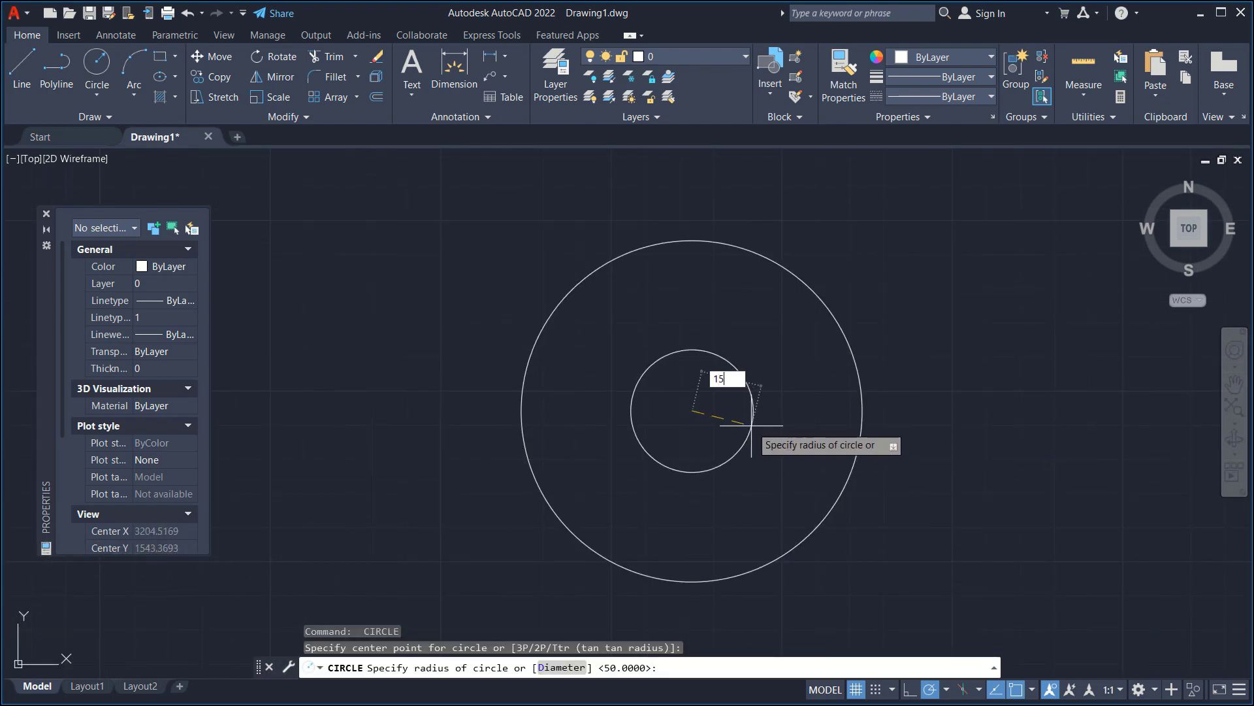
key(Return)
- Draw a circle of radius 7 centered midway between the upper quadrant points of the inner and outer circles, using Mid Between 2 Points
text(c)
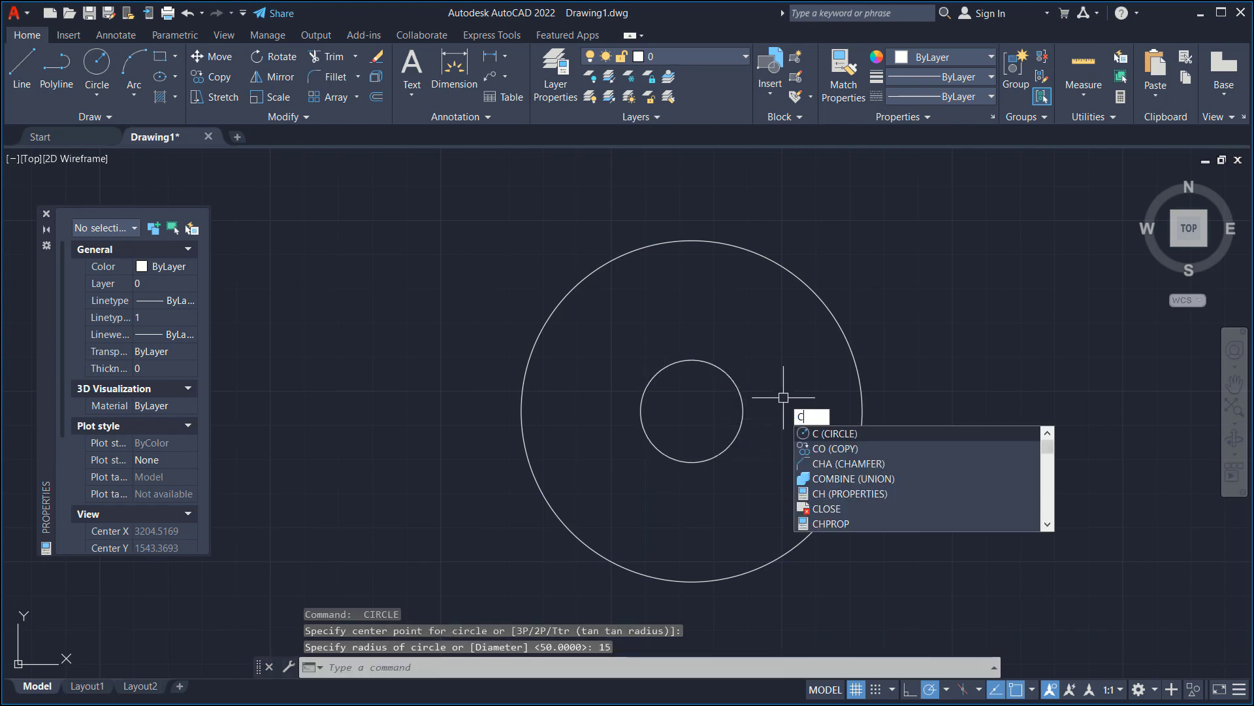
key(Return)
shift+right_click(741, 329)
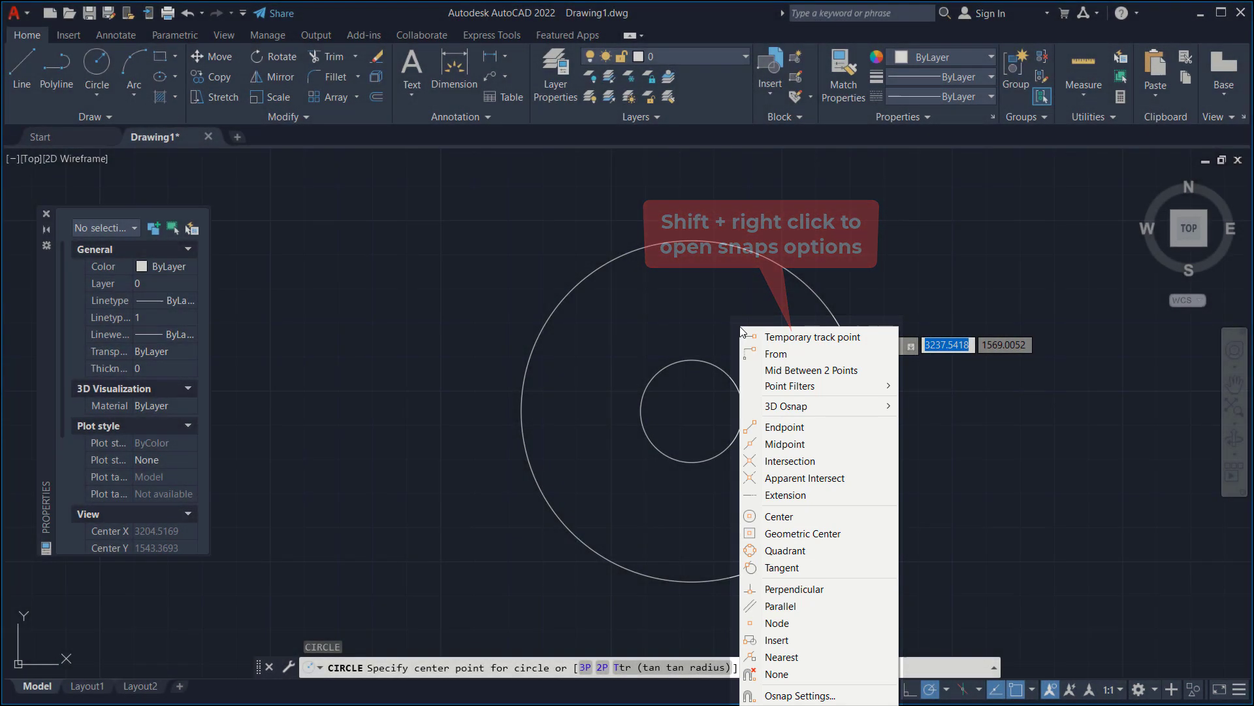
click(790, 370)
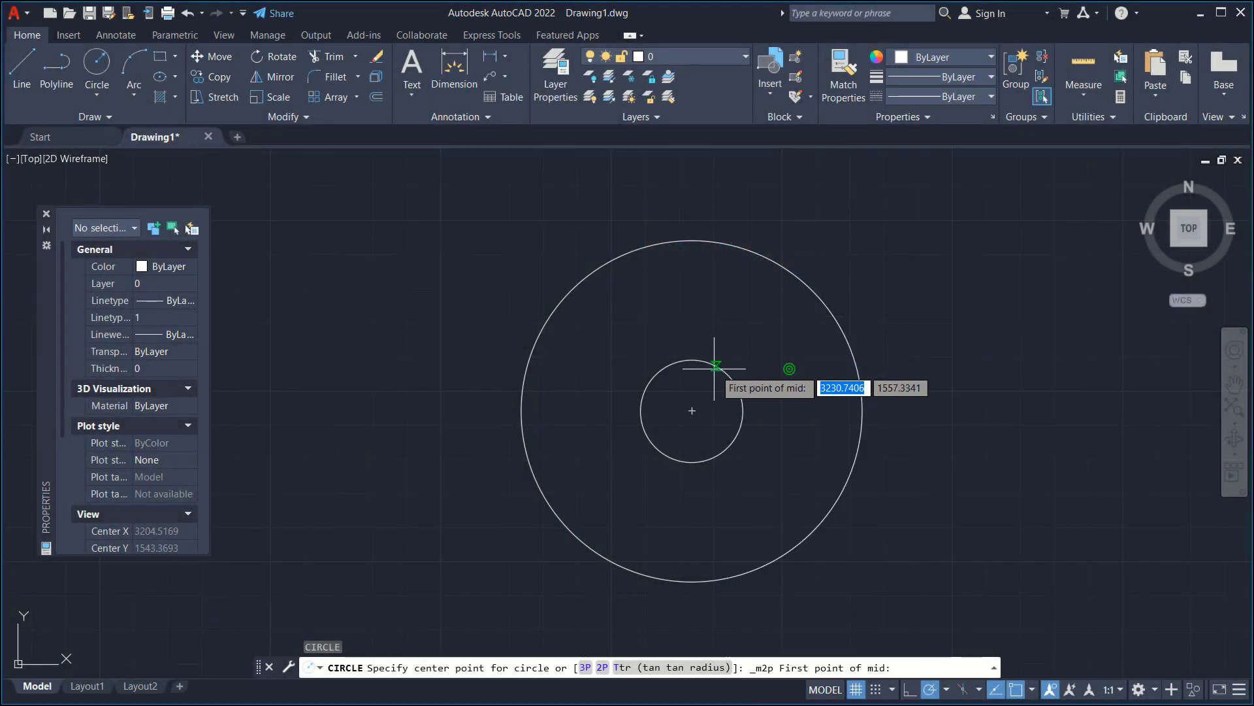
click(691, 360)
click(692, 241)
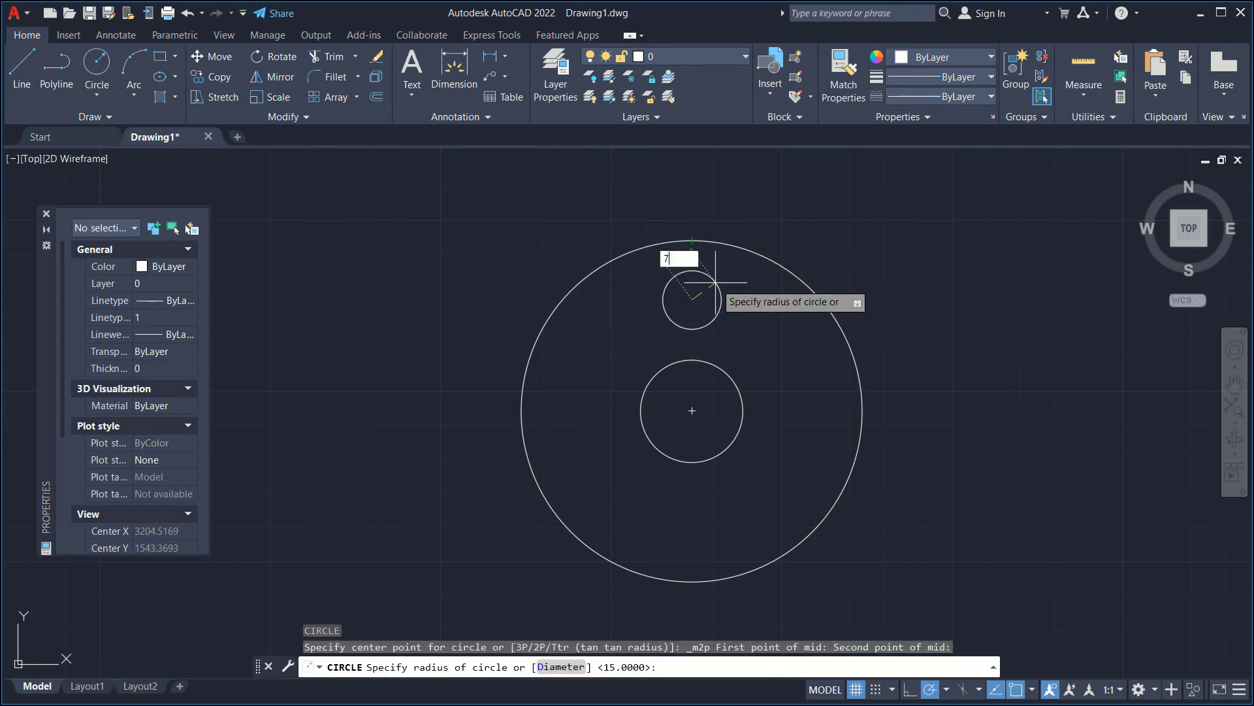
key(Return)
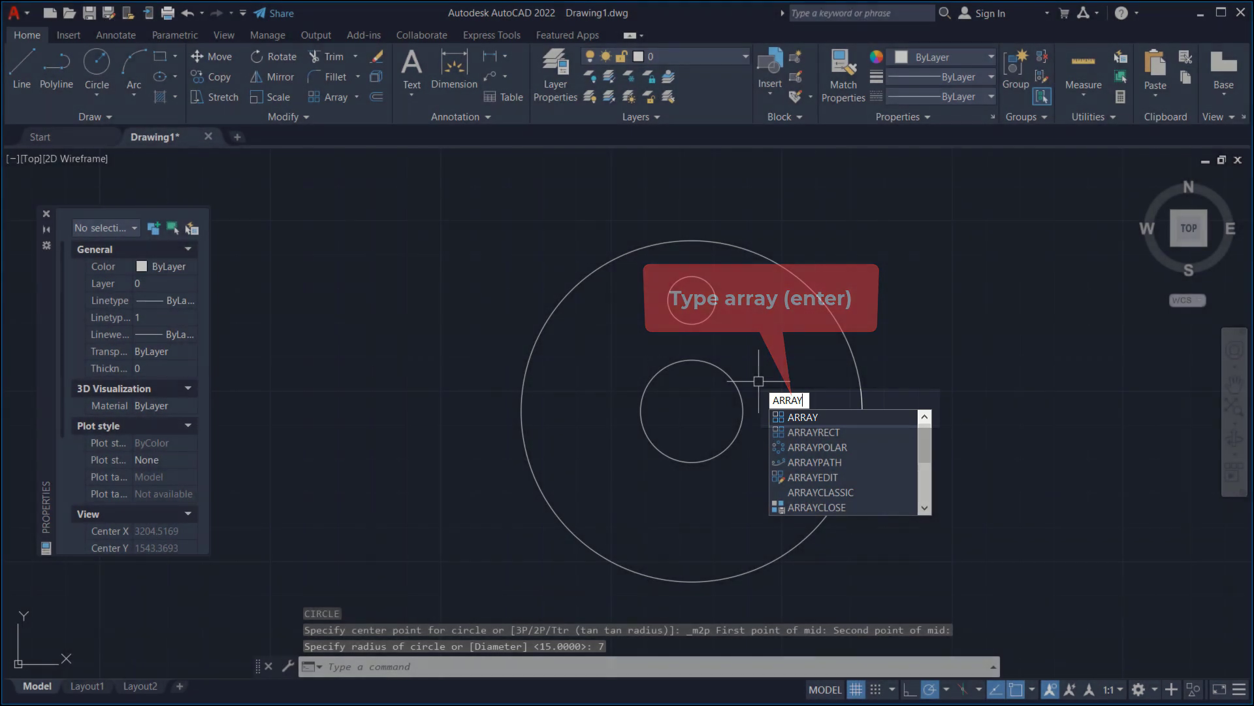
- Create a polar array of the radius 7 circle around the common center, keeping the default six items
key(Return)
click(705, 321)
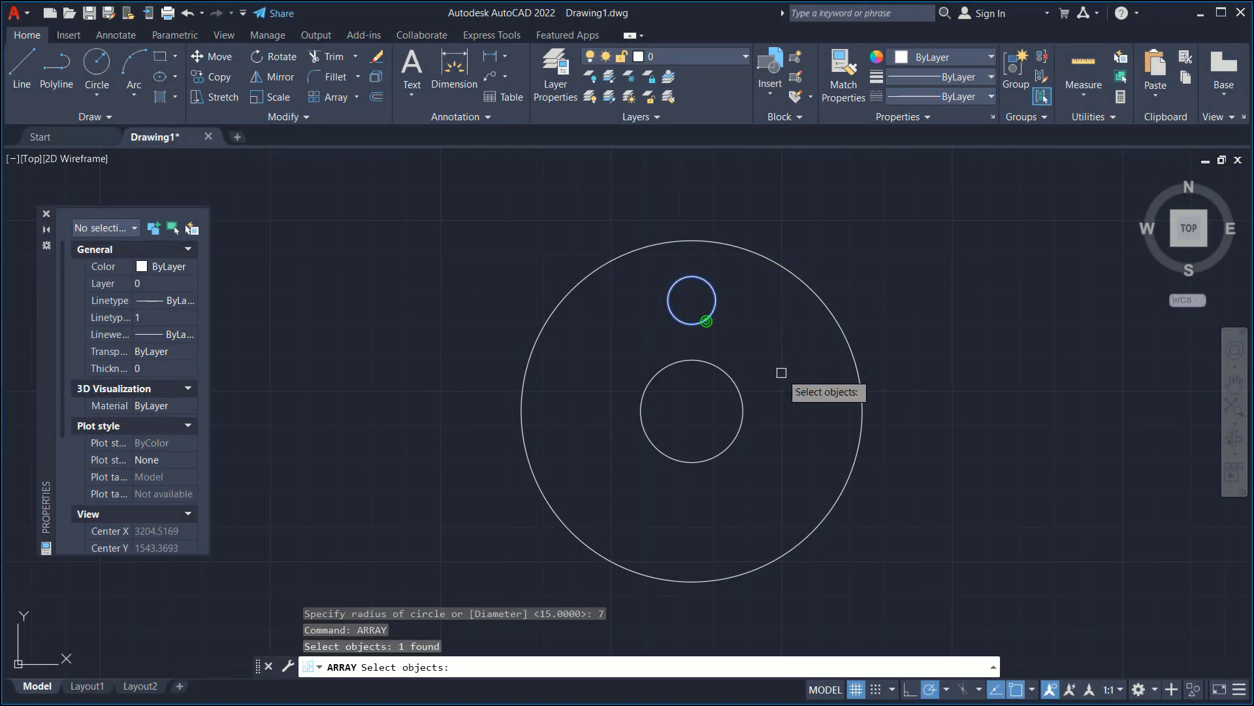
key(Return)
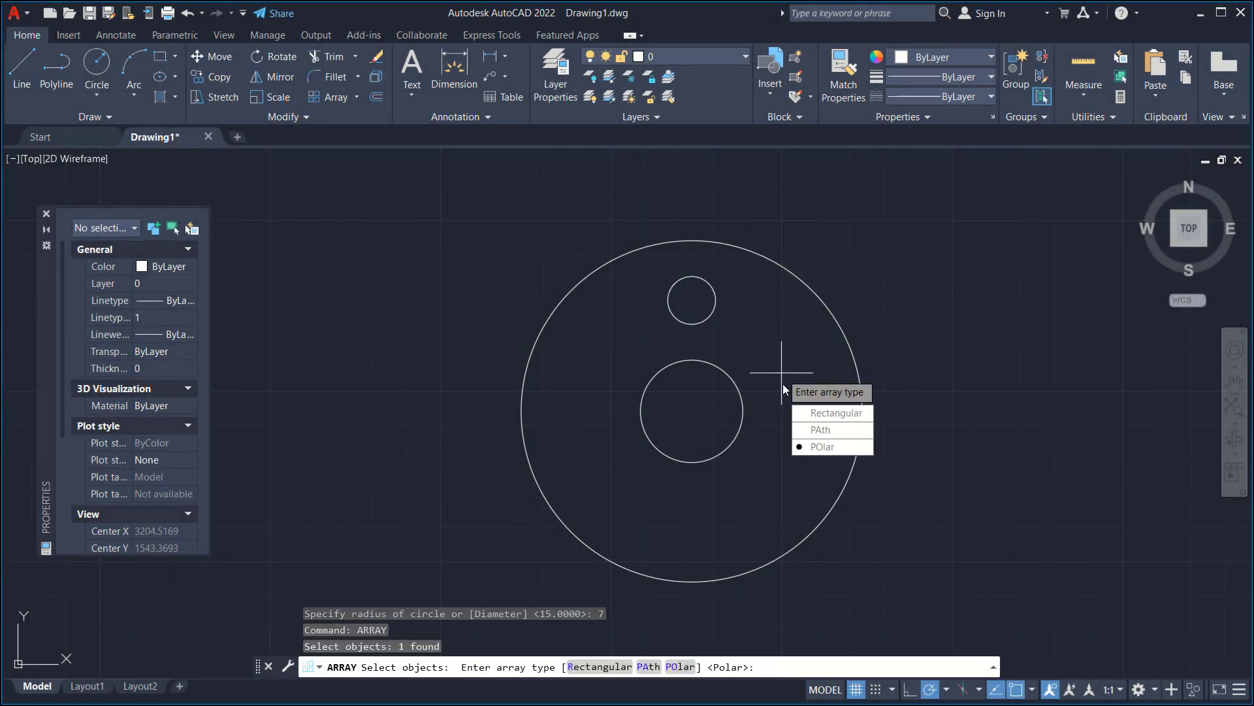
click(809, 447)
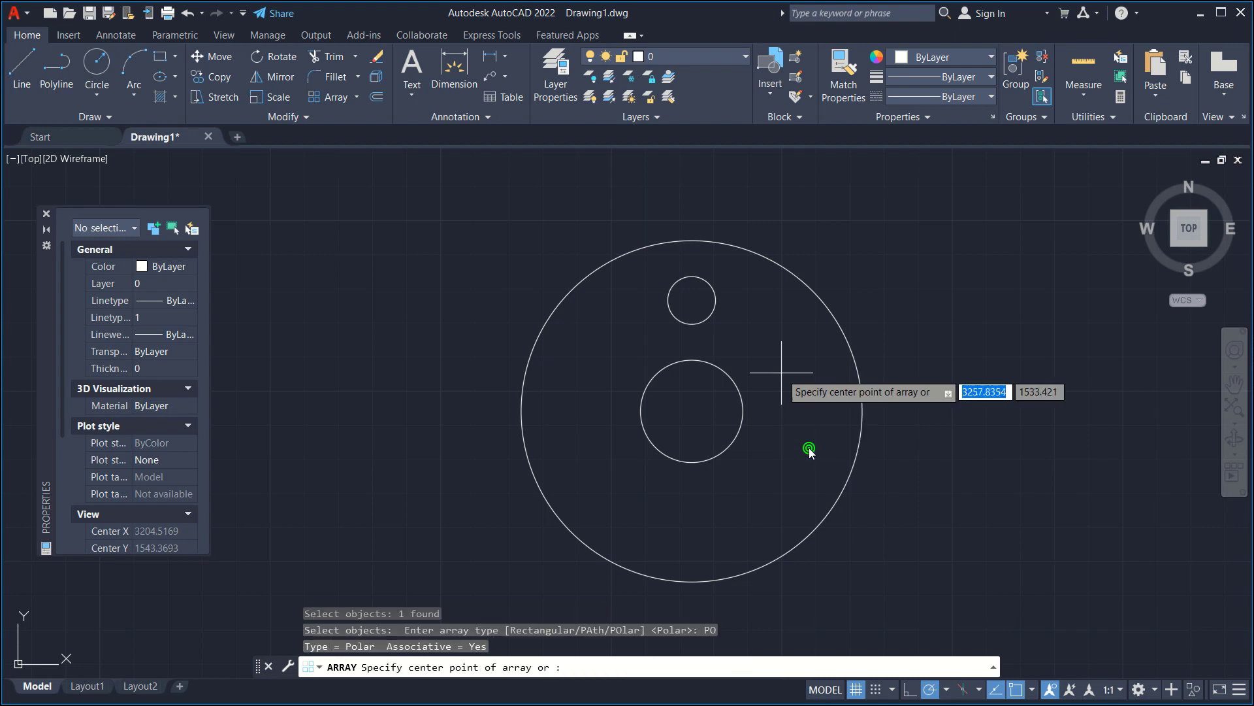
click(697, 412)
key(Return)
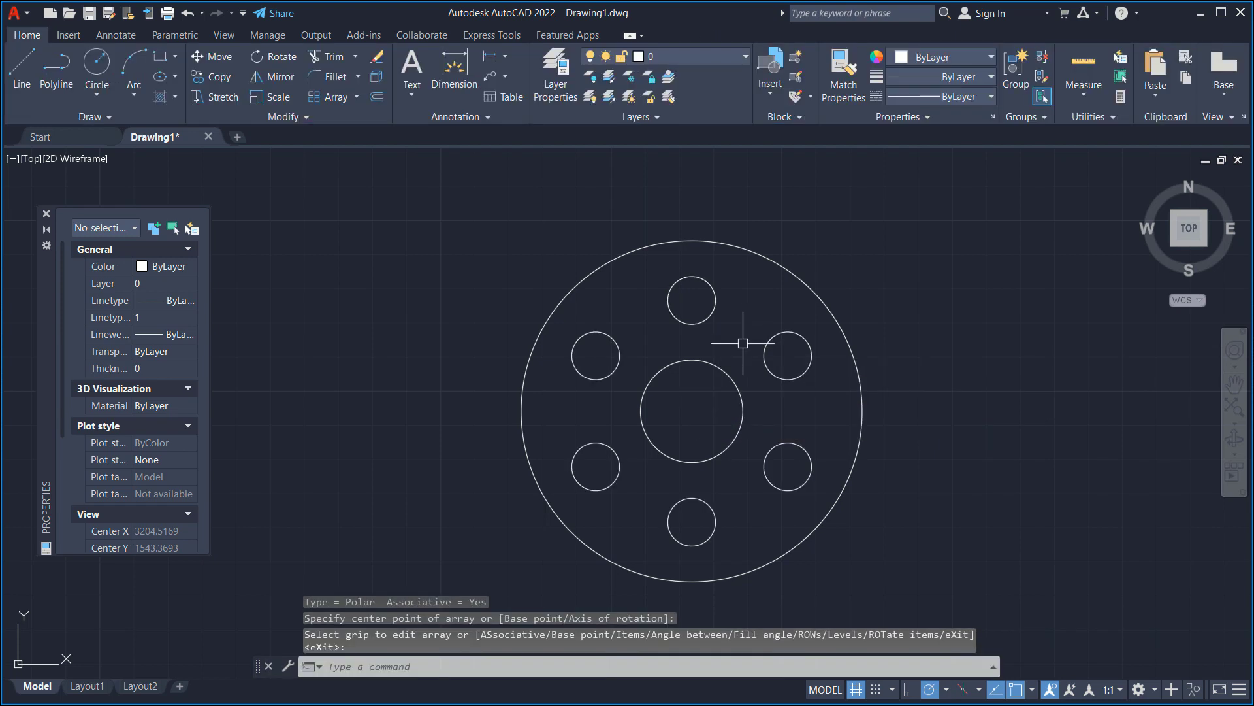
- Explode the polar array of small circles into separate entities
text(EXPLODE)
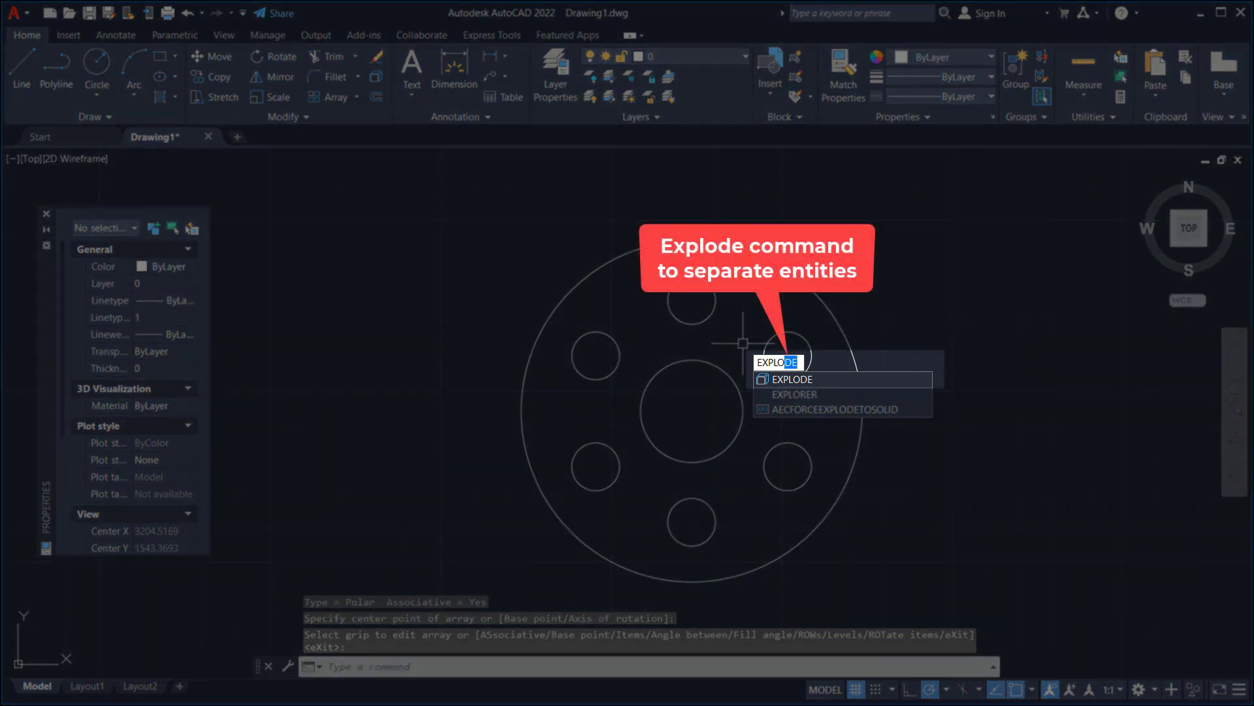
key(Return)
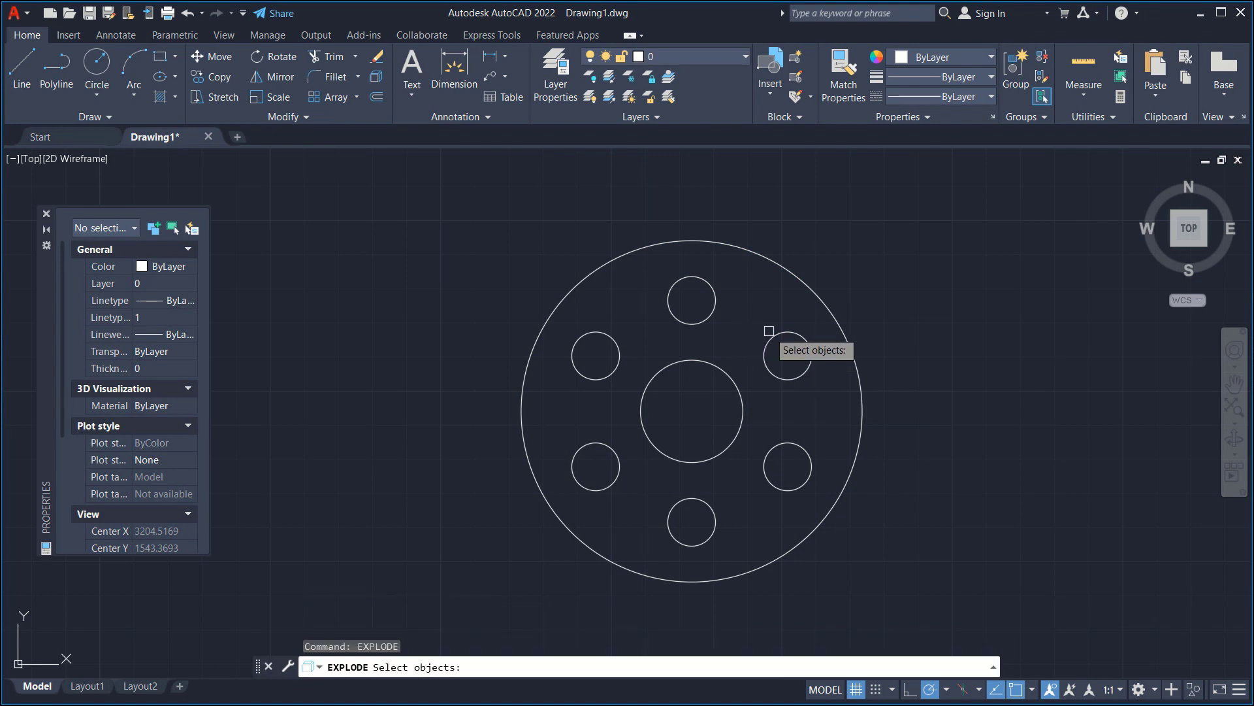
click(776, 336)
key(Return)
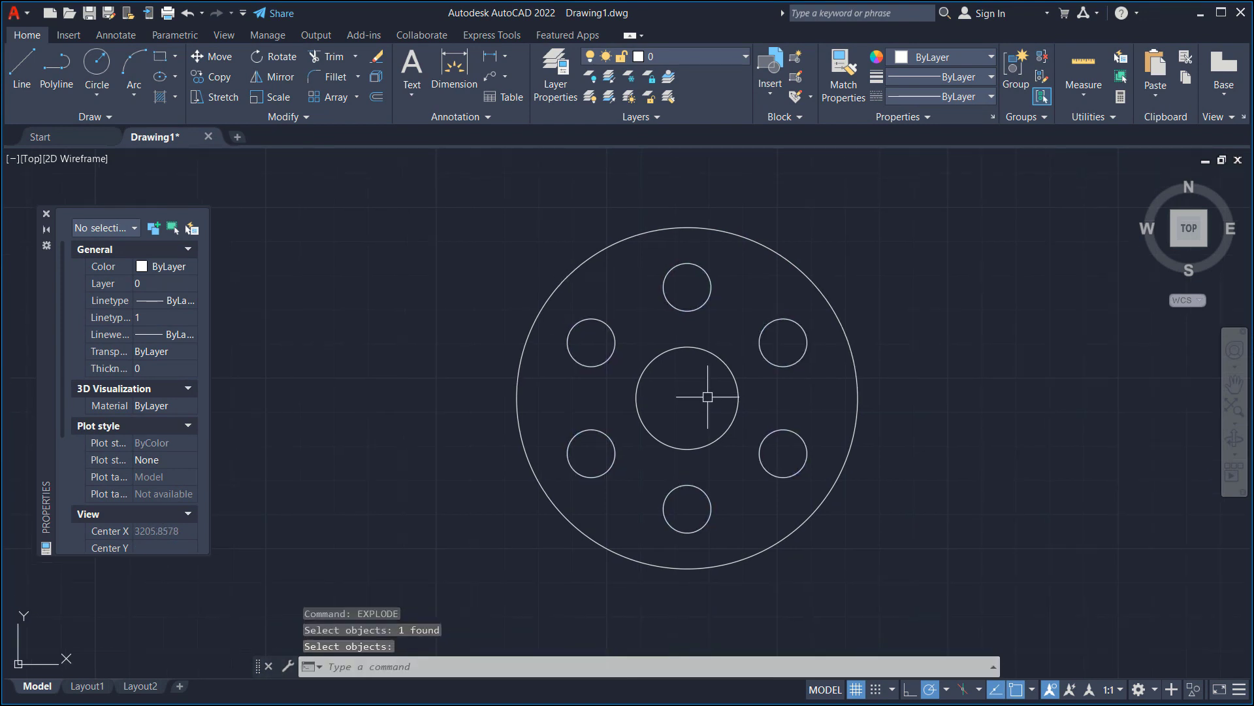
- Tilt the model into a 3D view with the grid off and set the visual style to Shaded with edges
mouse_move(708, 396)
shift+middle_down()
mouse_move(660, 355)
mouse_move(722, 302)
mouse_move(787, 300)
mouse_move(728, 378)
shift+middle_up()
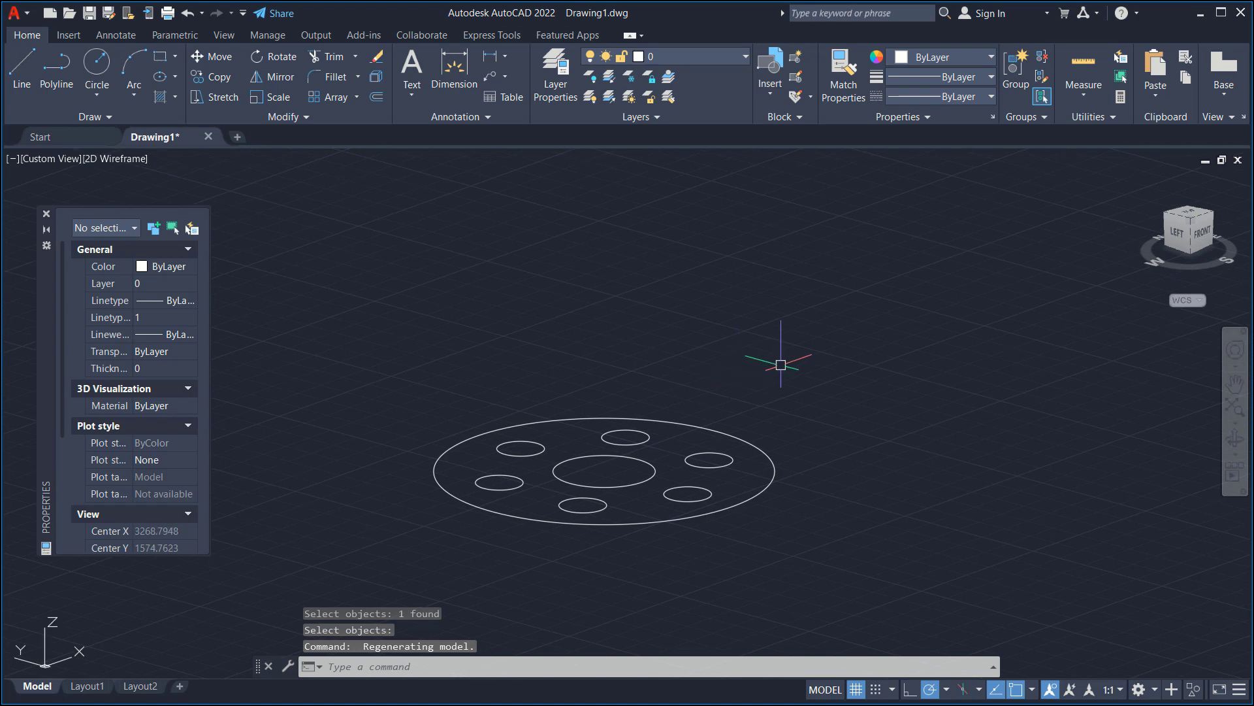
key(F7)
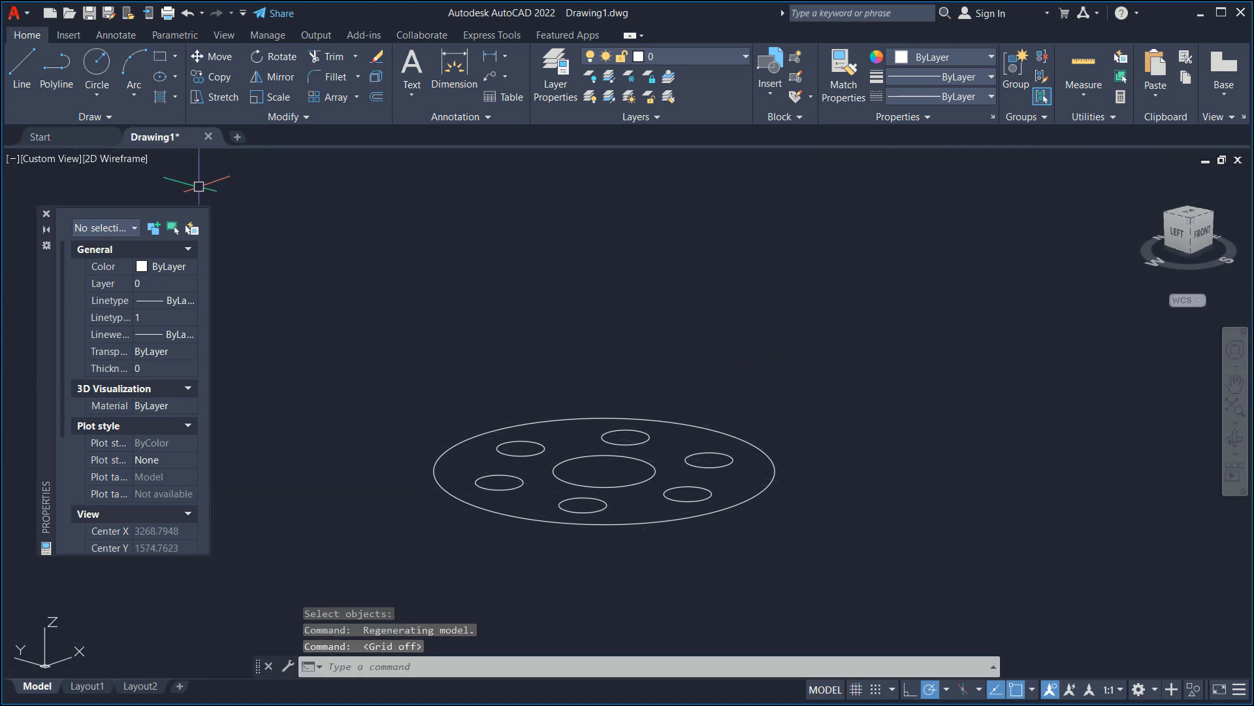
click(133, 163)
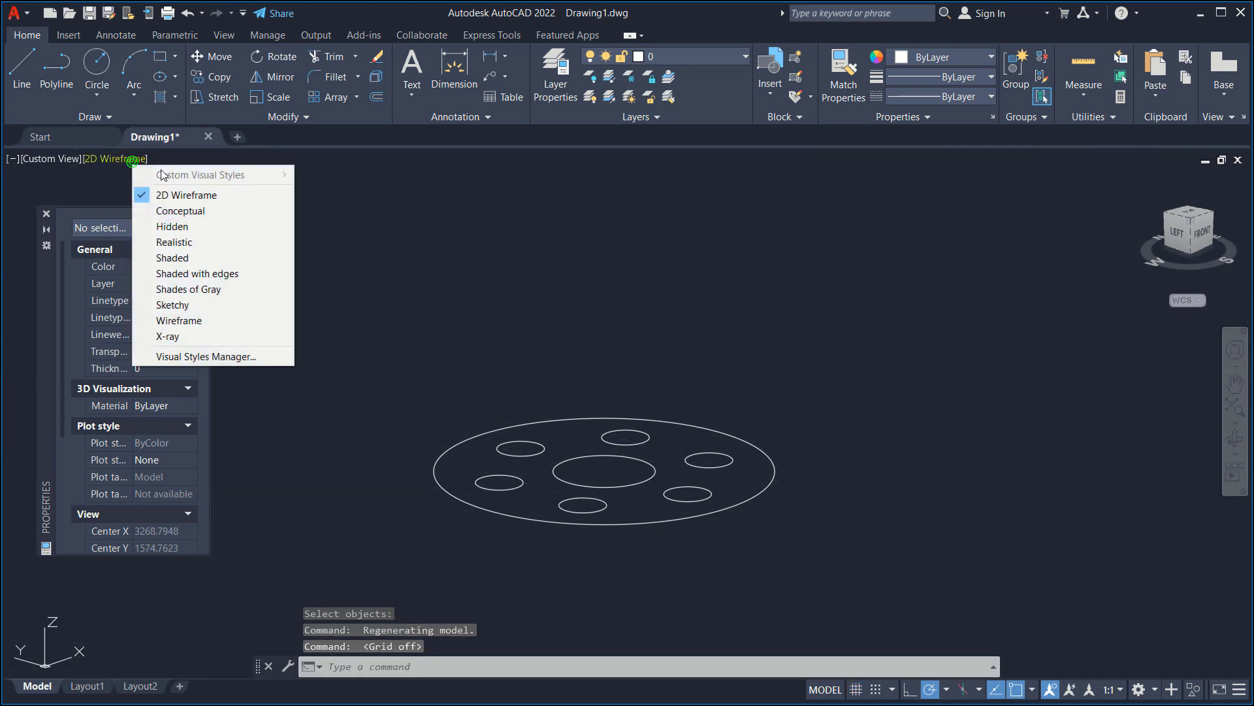
click(216, 273)
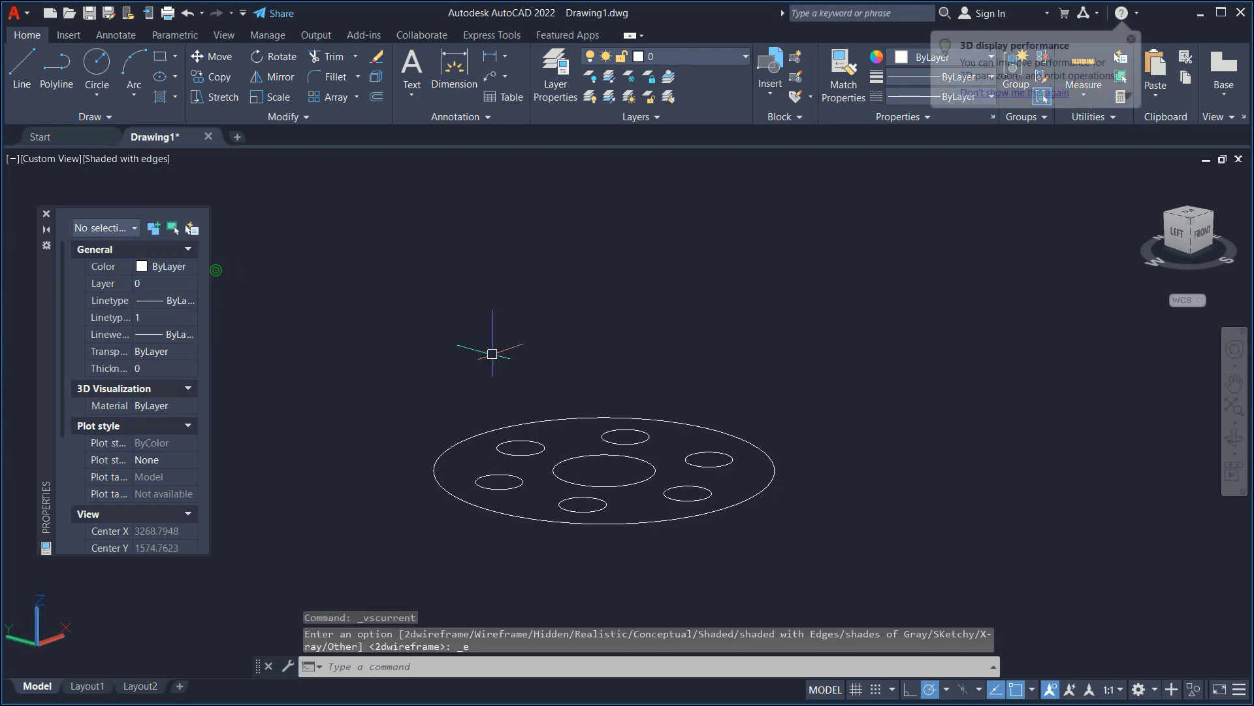
- Extrude the central circle area upward by 100 with Presspull
text(PRESSPULL)
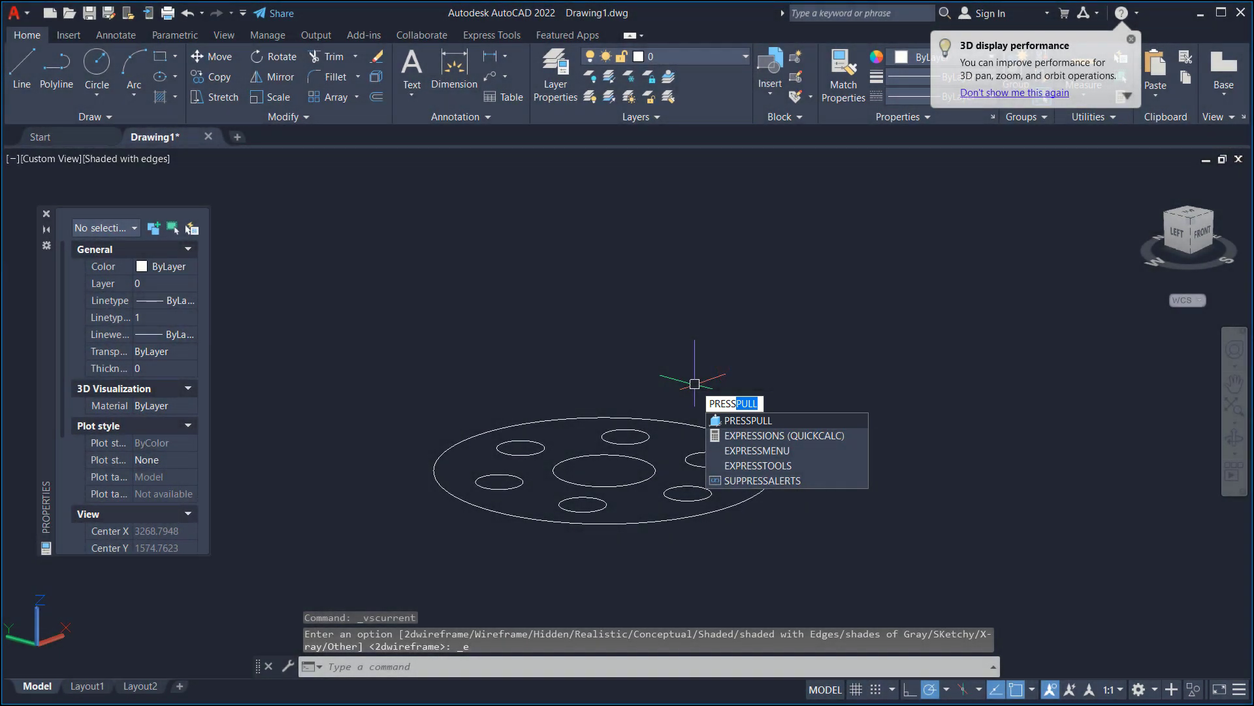
key(Return)
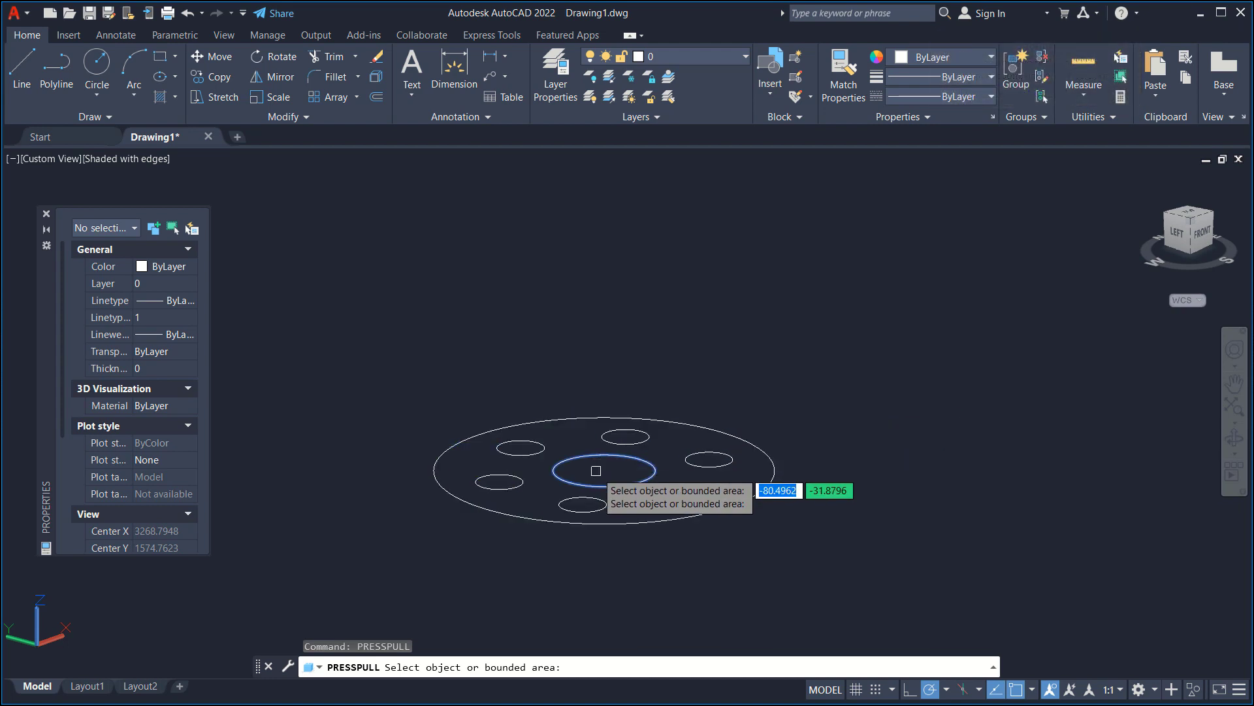
click(596, 471)
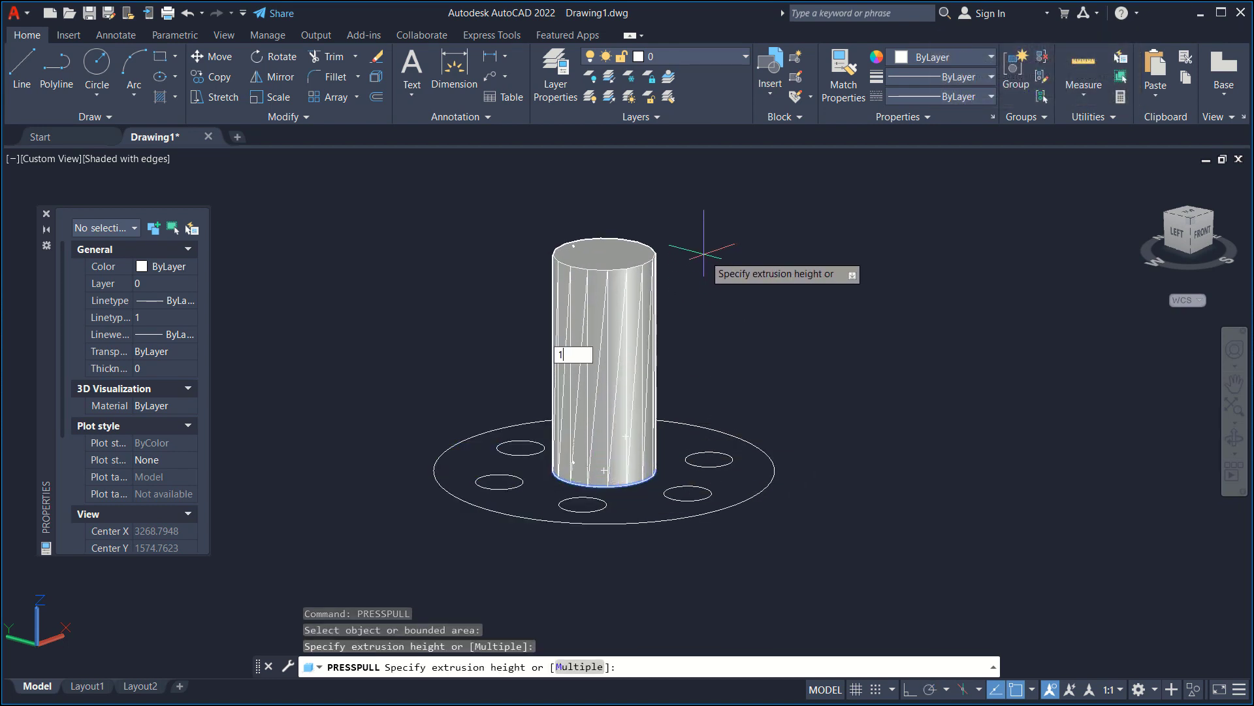
key(Return)
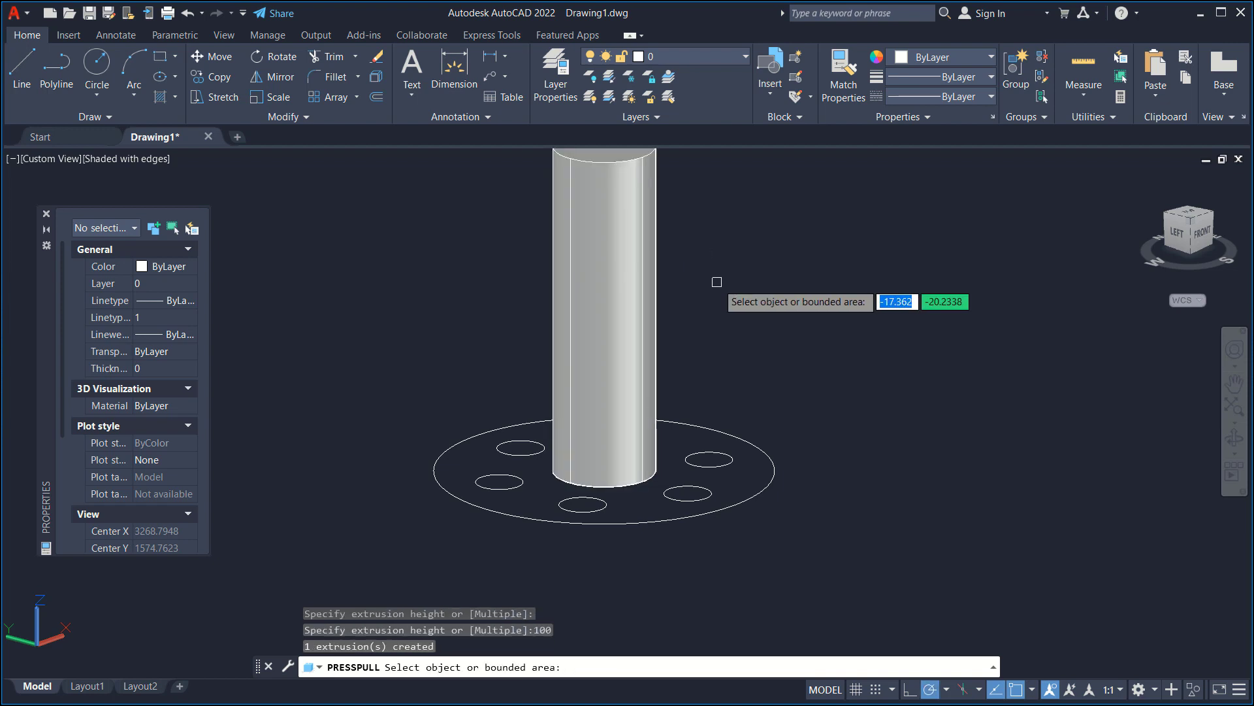
- Extrude the flange area between the outer circle and the inner circles upward by 10, then end Presspull
middle_drag(717, 280, 726, 314)
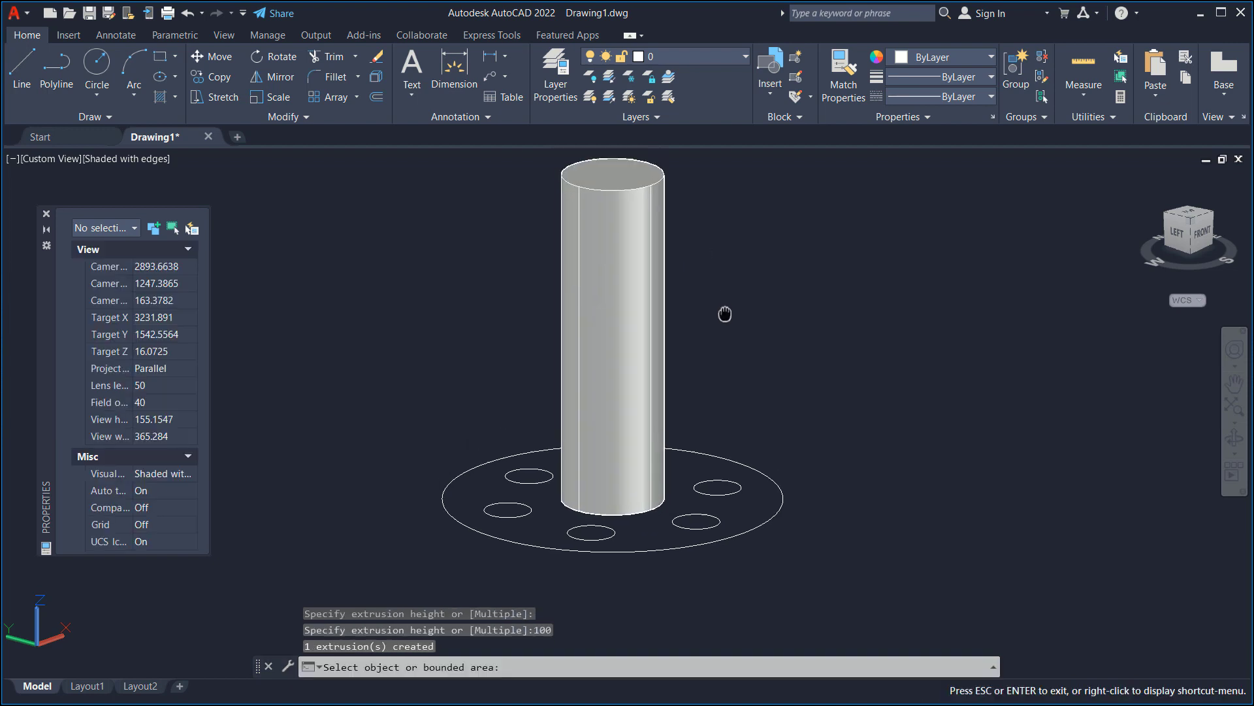
click(756, 510)
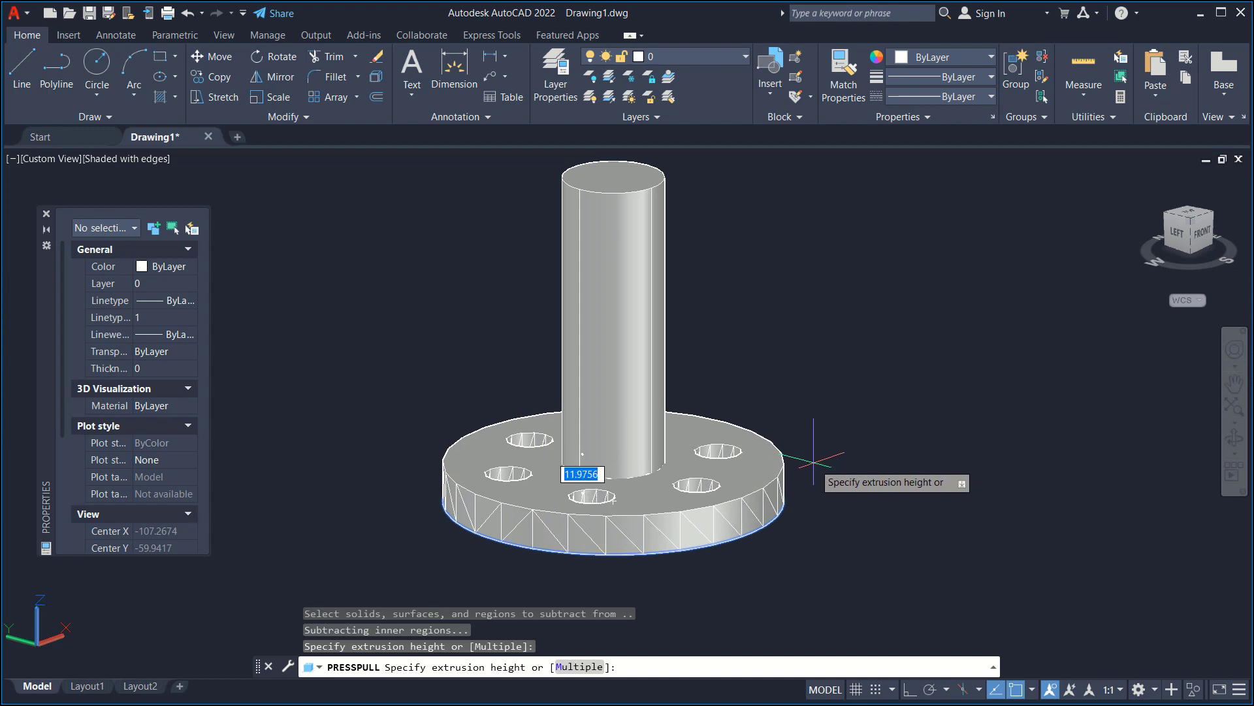
key(Return)
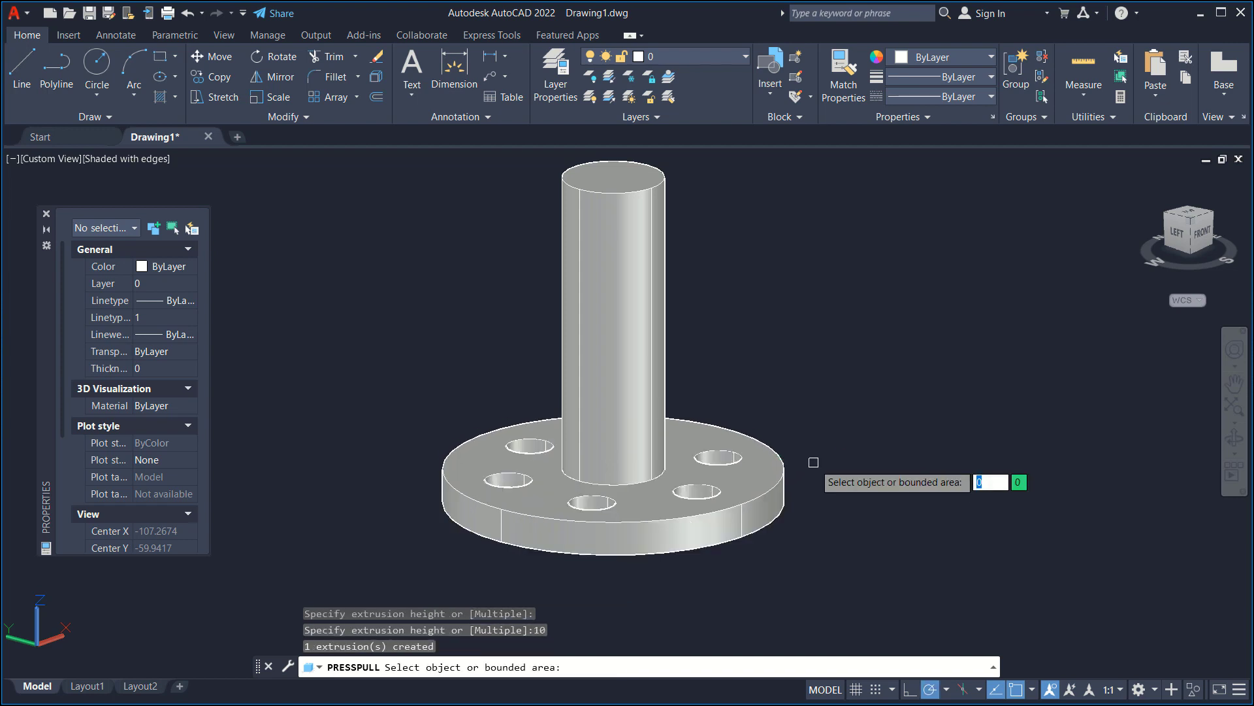
key(Return)
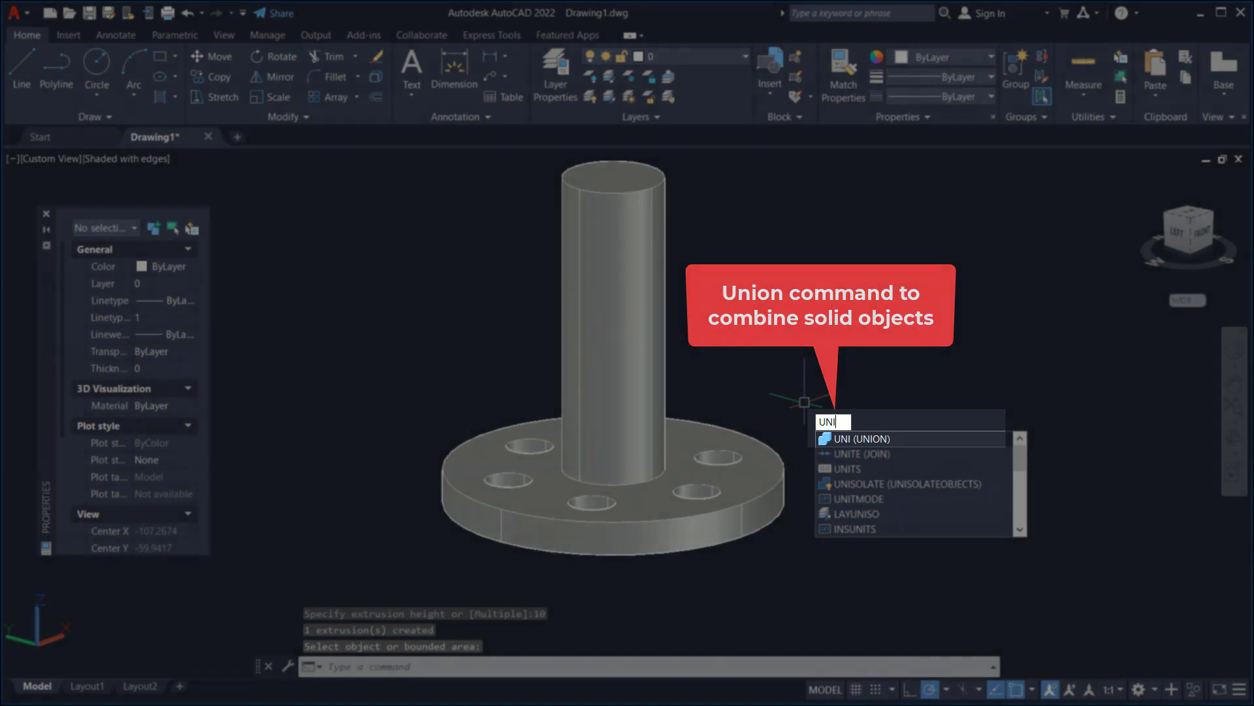
- Combine the central cylinder and the perforated flange into one solid with Union
key(Return)
click(638, 366)
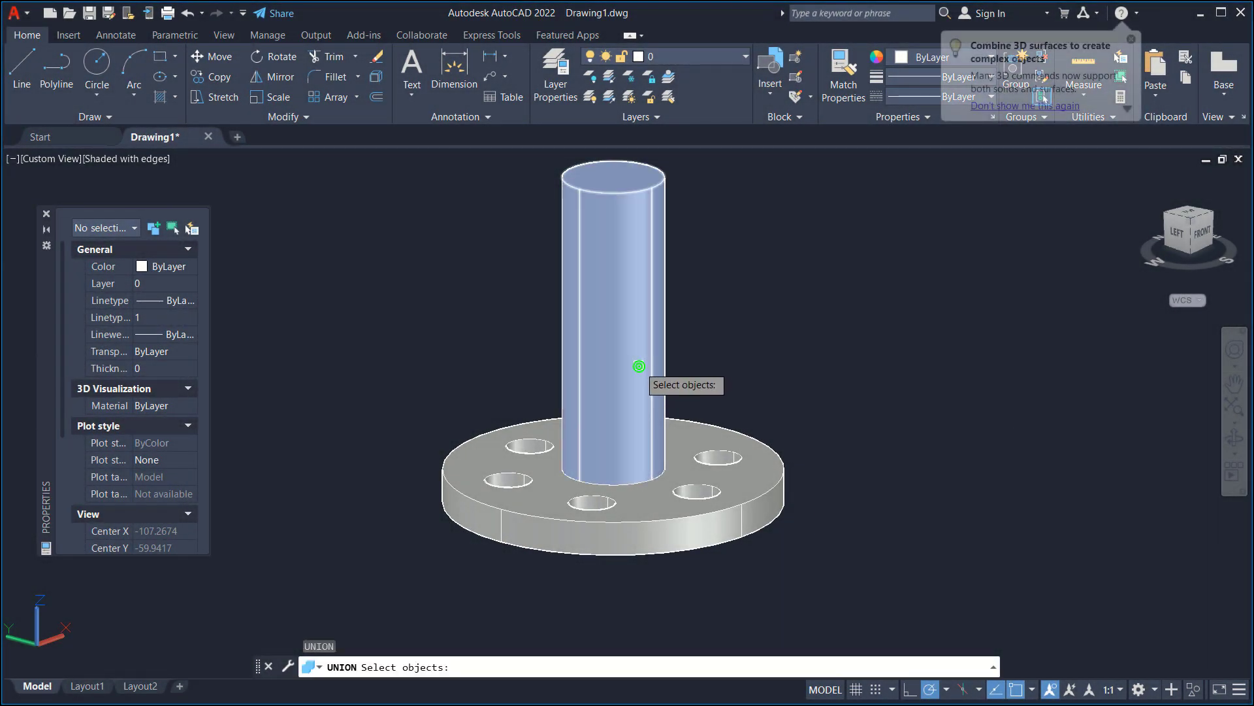
click(656, 510)
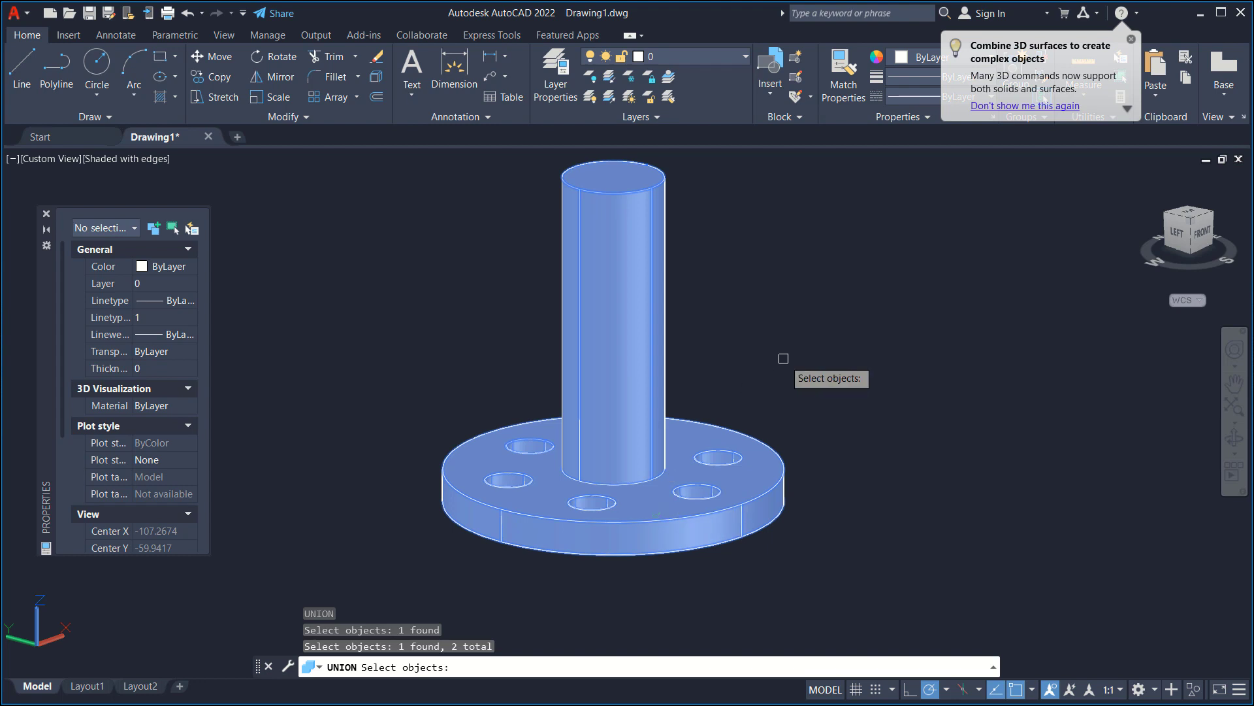
key(Return)
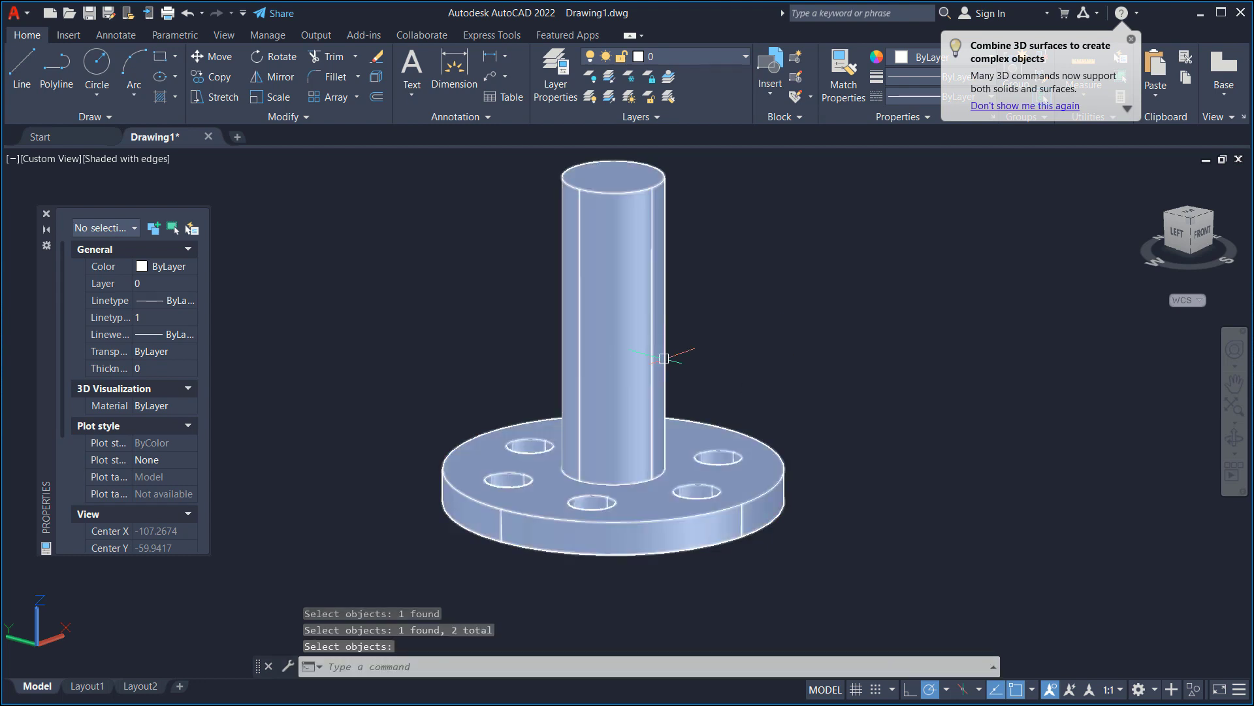
- Switch the model to the Front view, leaving free space beside the shaft
click(47, 162)
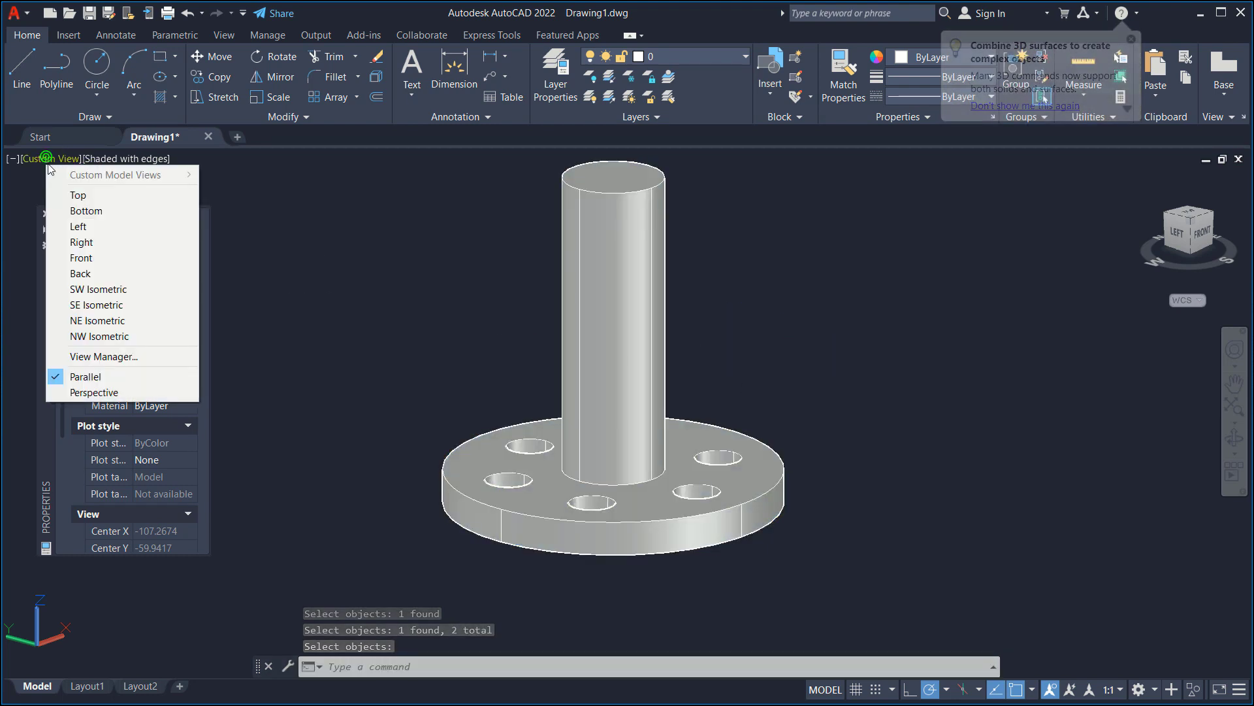
click(91, 259)
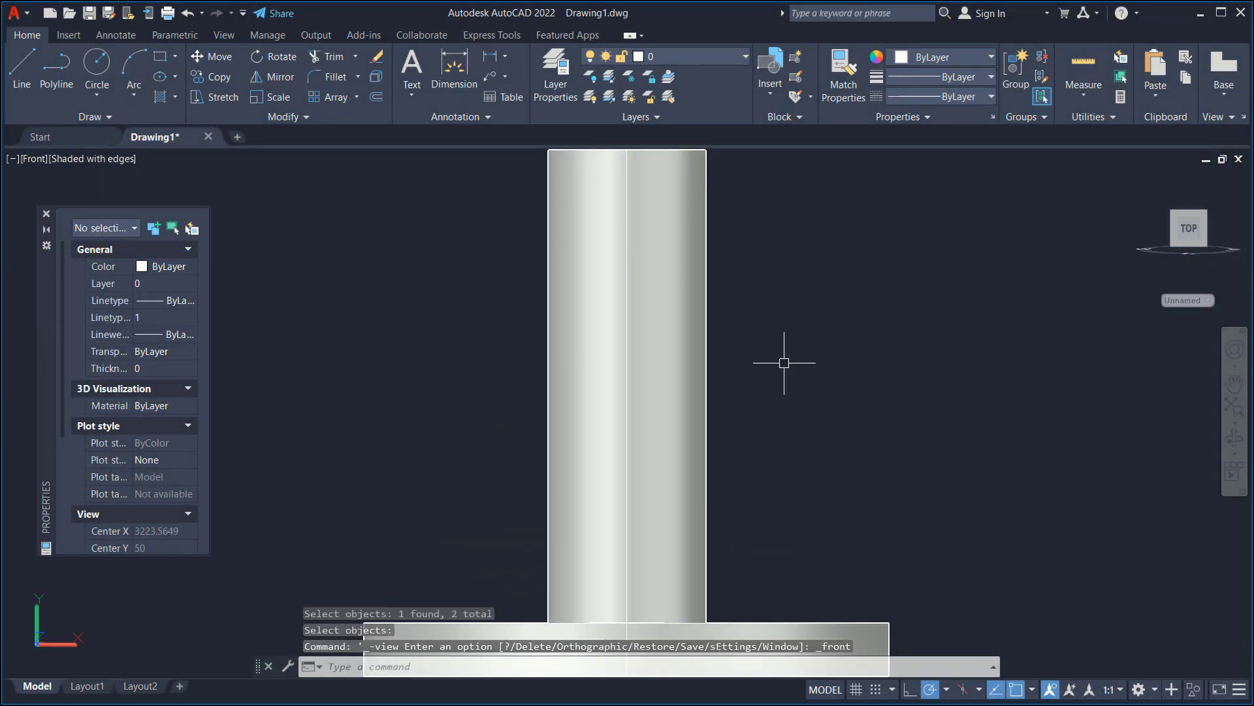
scroll(784, 363, down, 2)
middle_drag(909, 356, 702, 363)
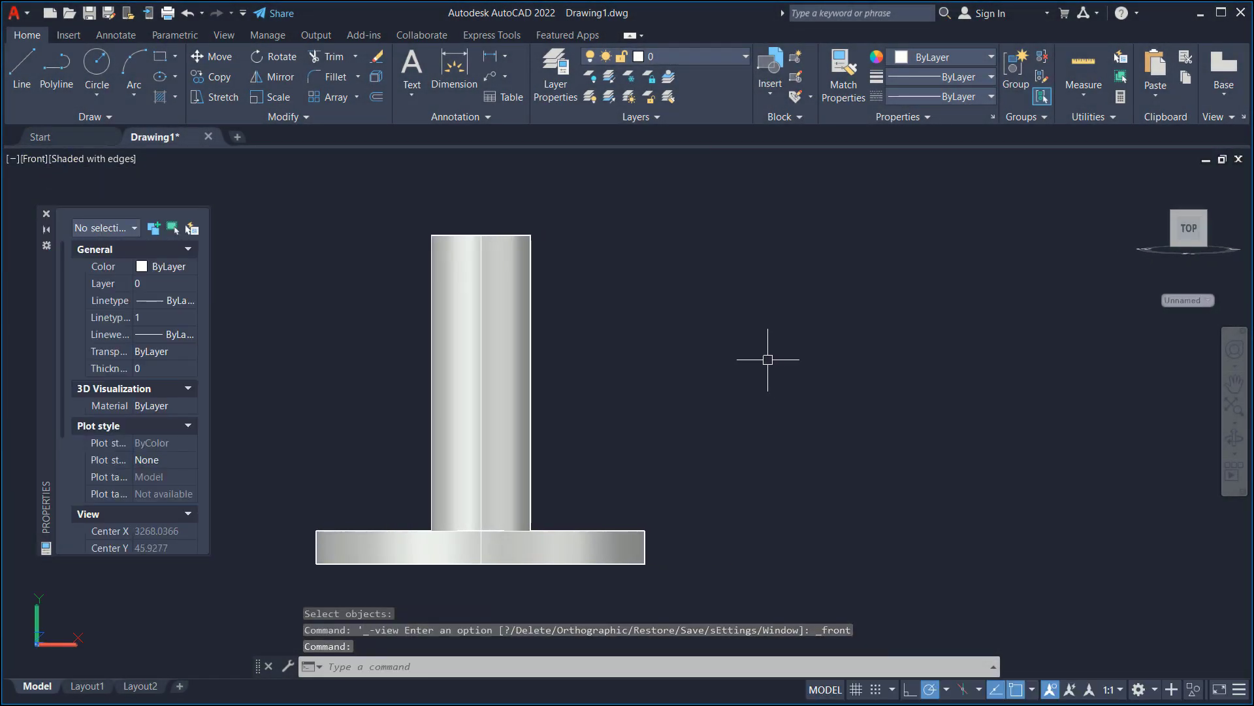
- Start a line profile beside the shaft with segments 60 down, 40 to the right and 15 up
key(Return)
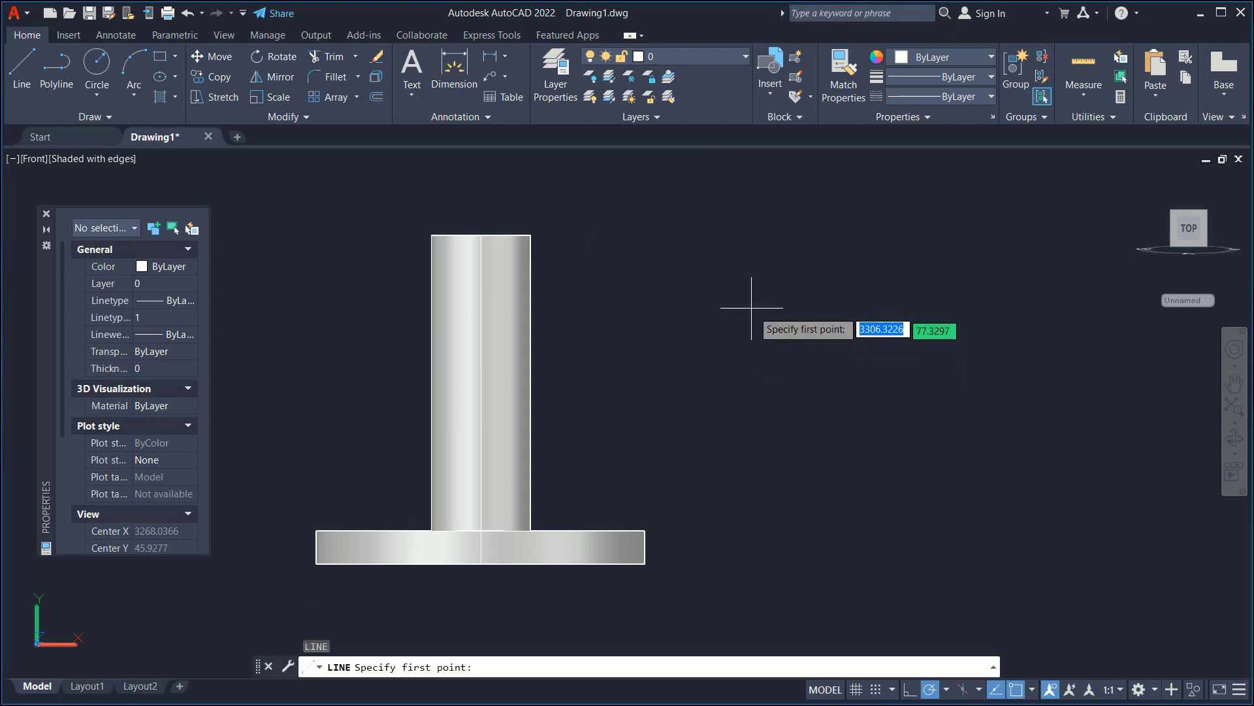
click(735, 239)
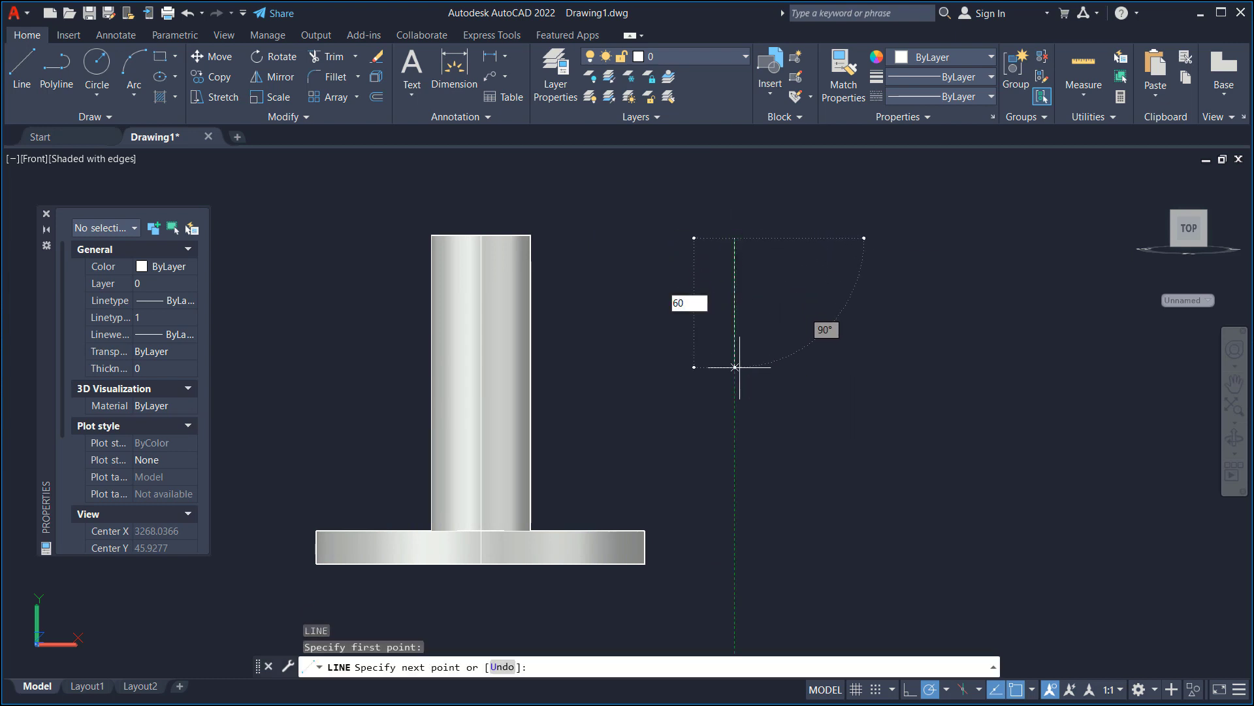
key(Return)
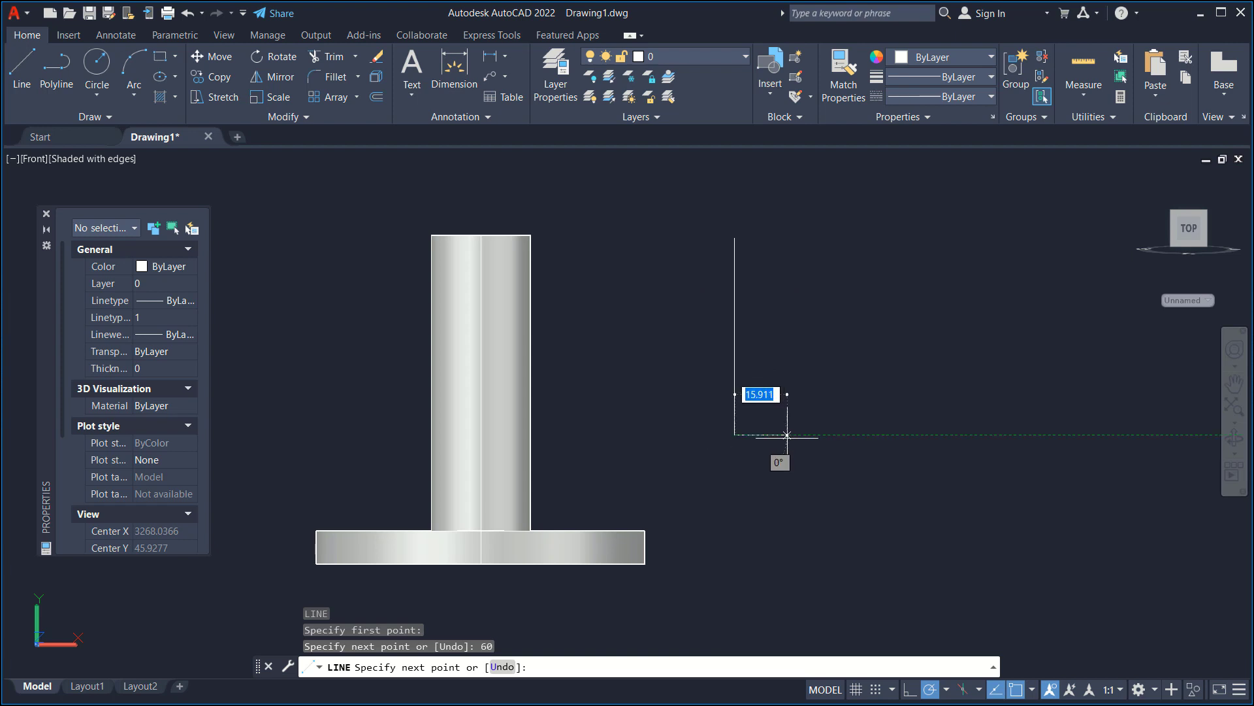
text(40)
key(Return)
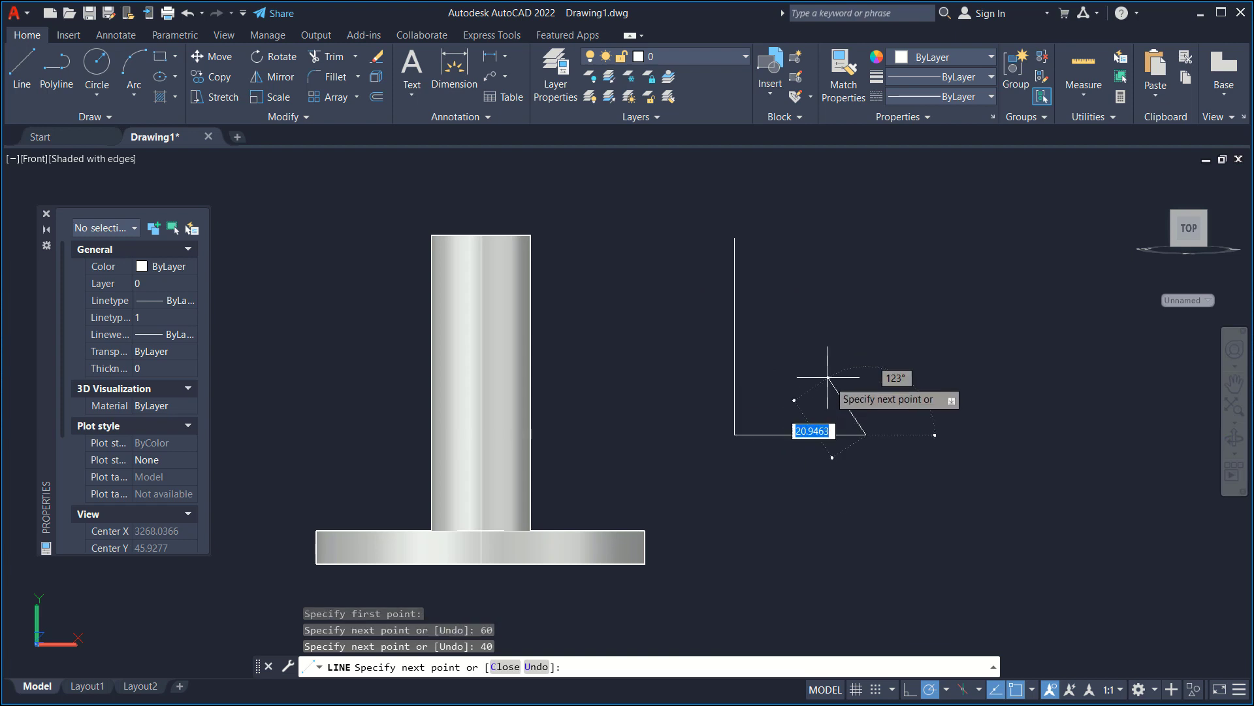
text(1)
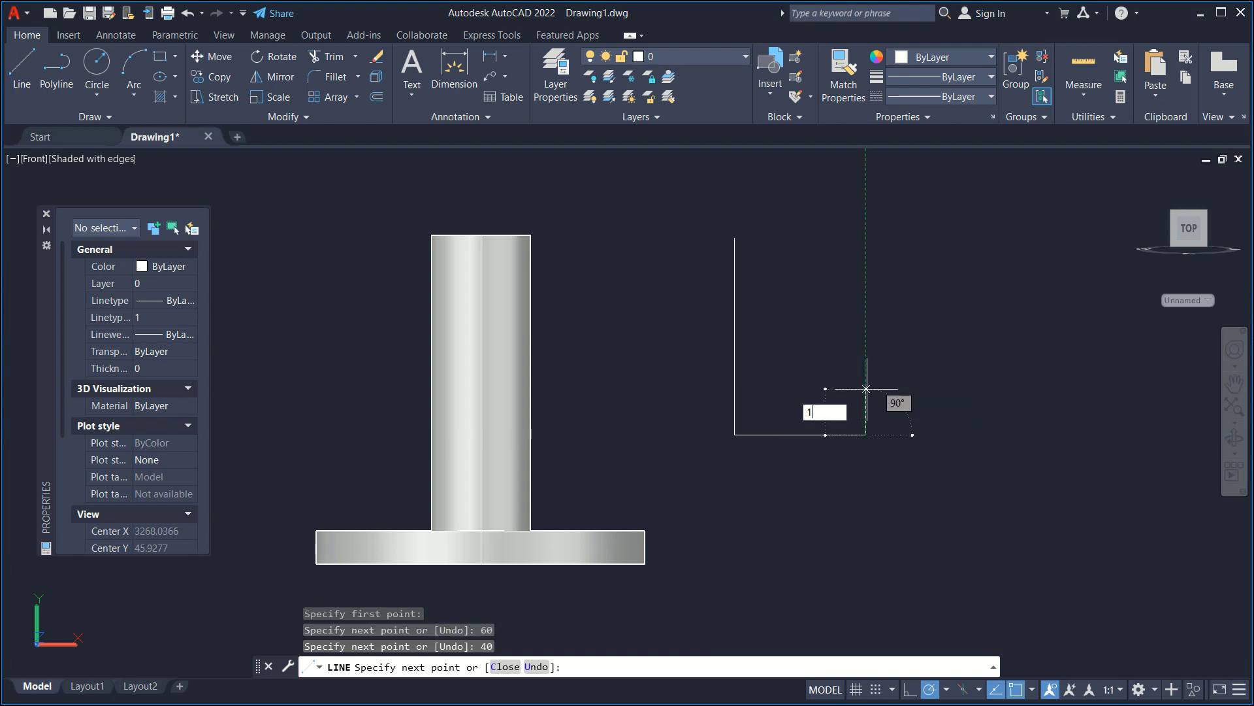
text(5)
key(Return)
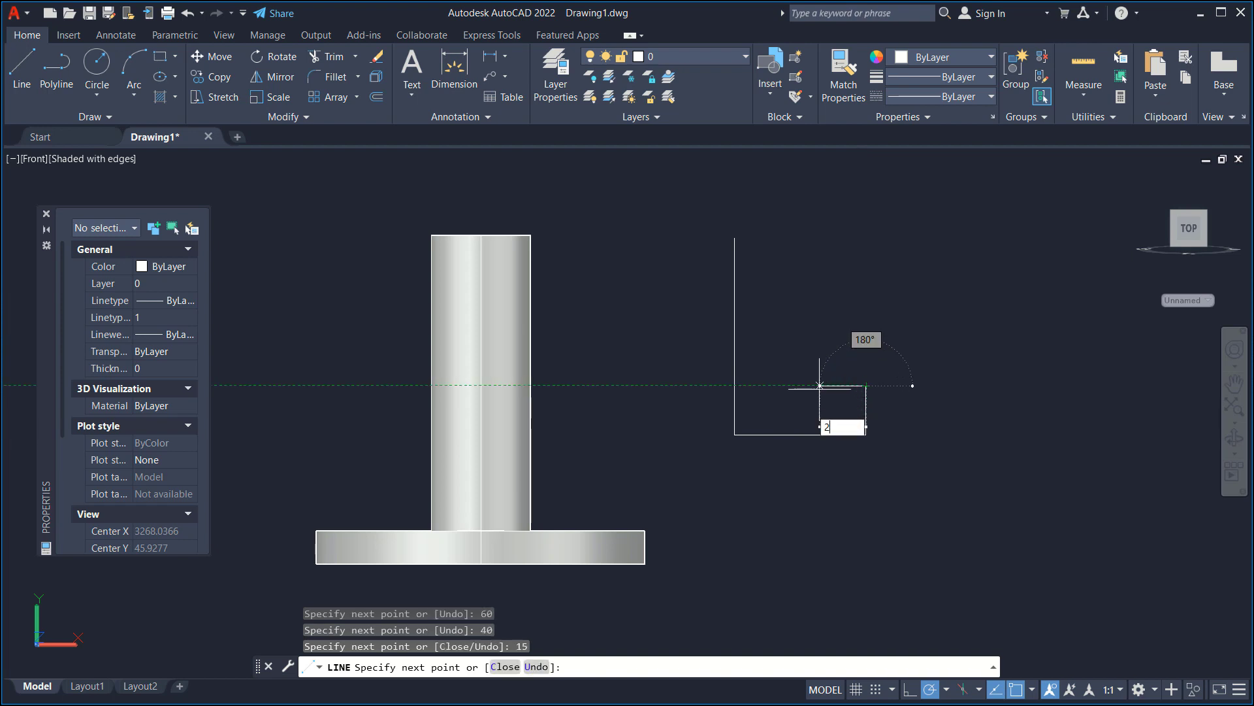
- Continue the profile 20 to the left, 40 up, 20 to the right and 40 up, and close it at its start point
key(Return)
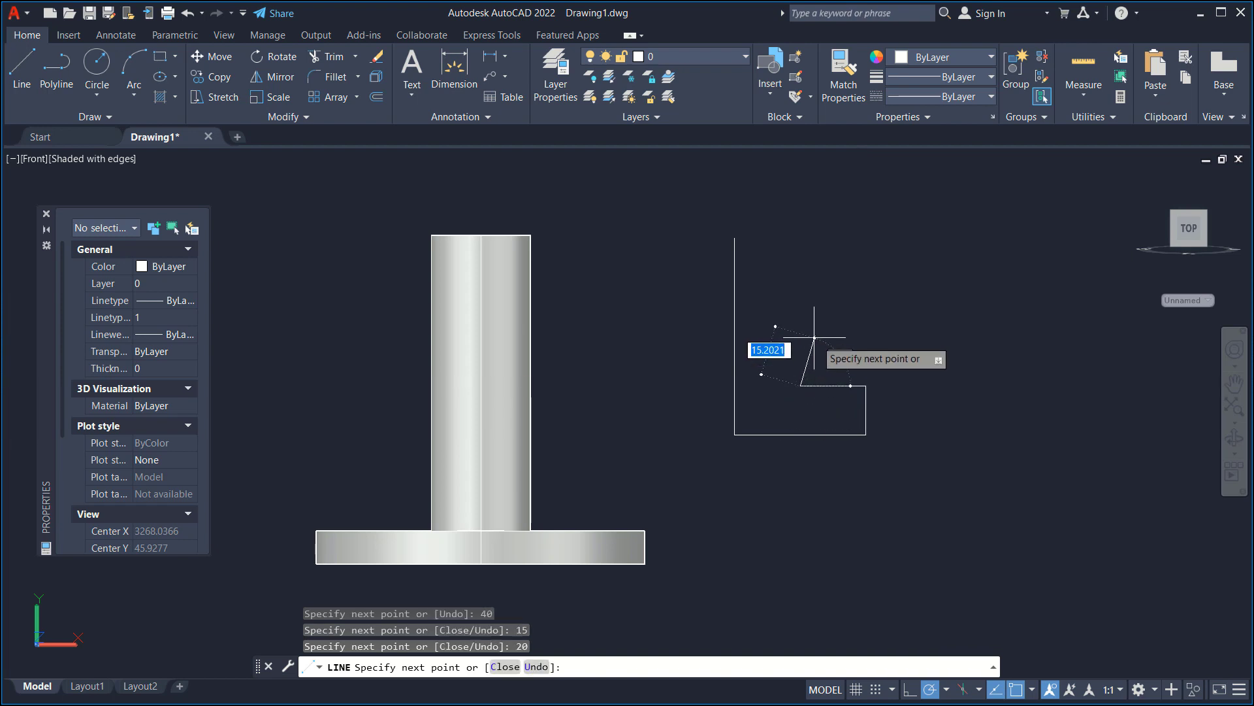
text(40)
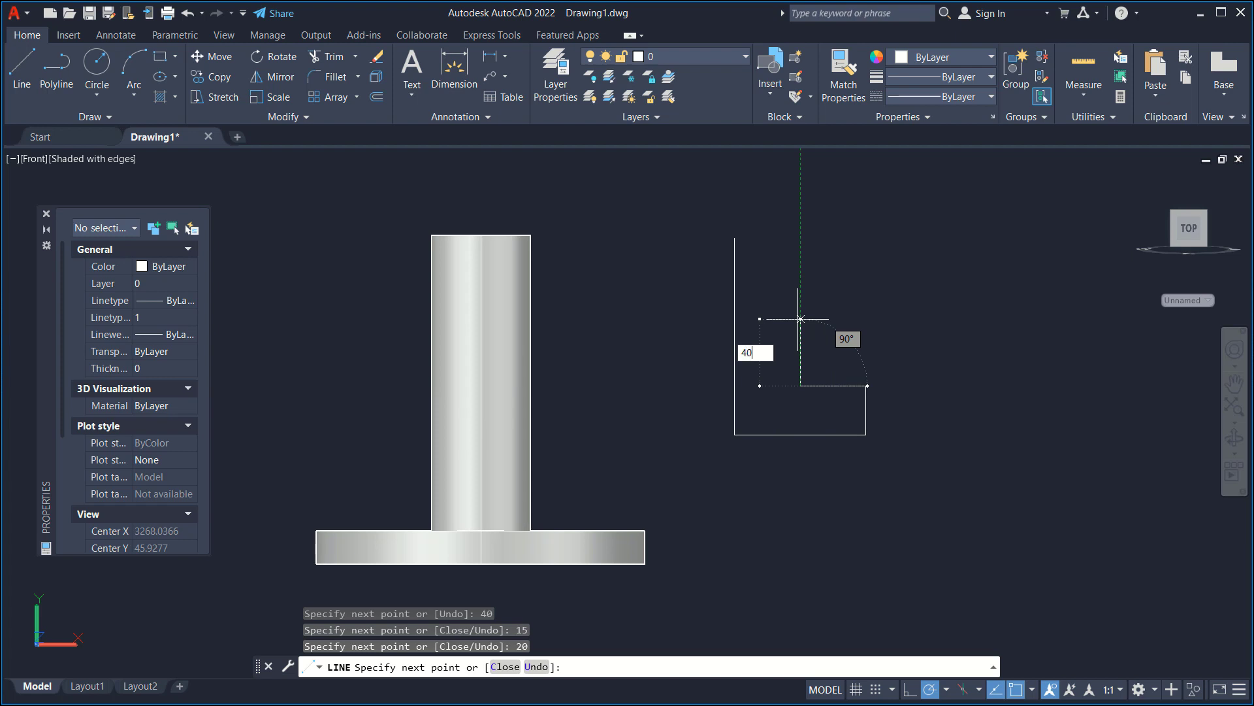
key(Return)
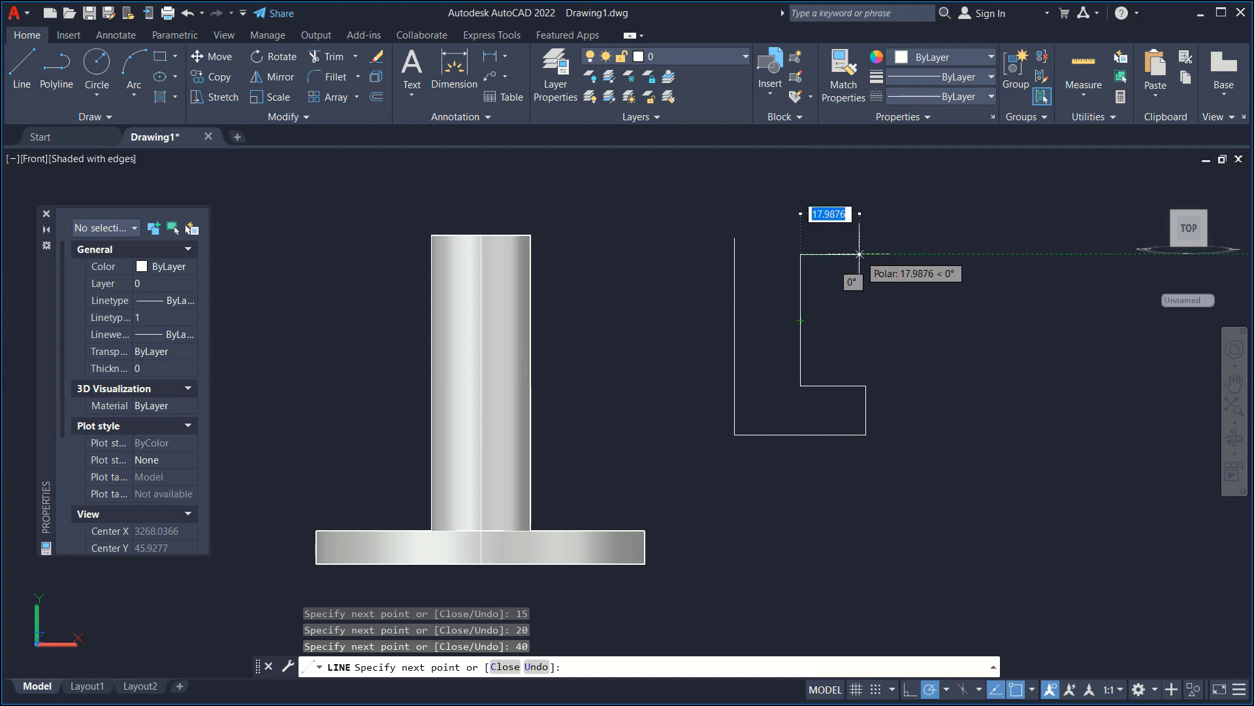
middle_drag(859, 254, 853, 310)
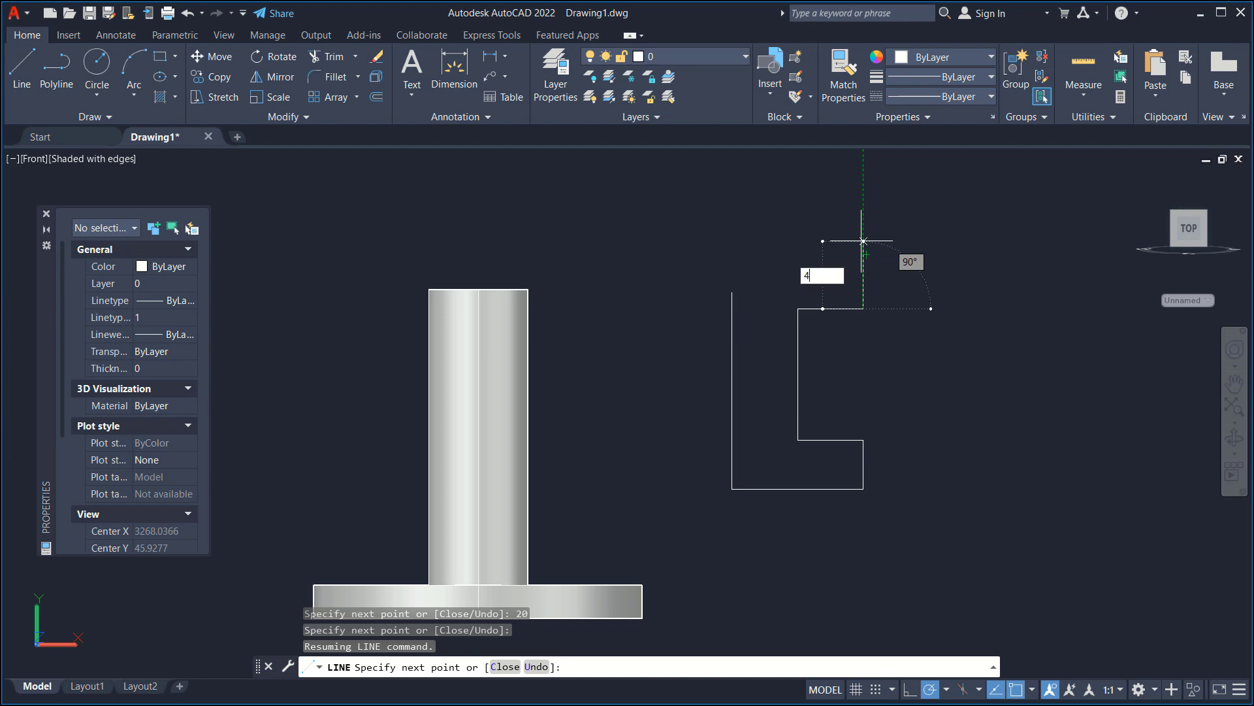
key(Return)
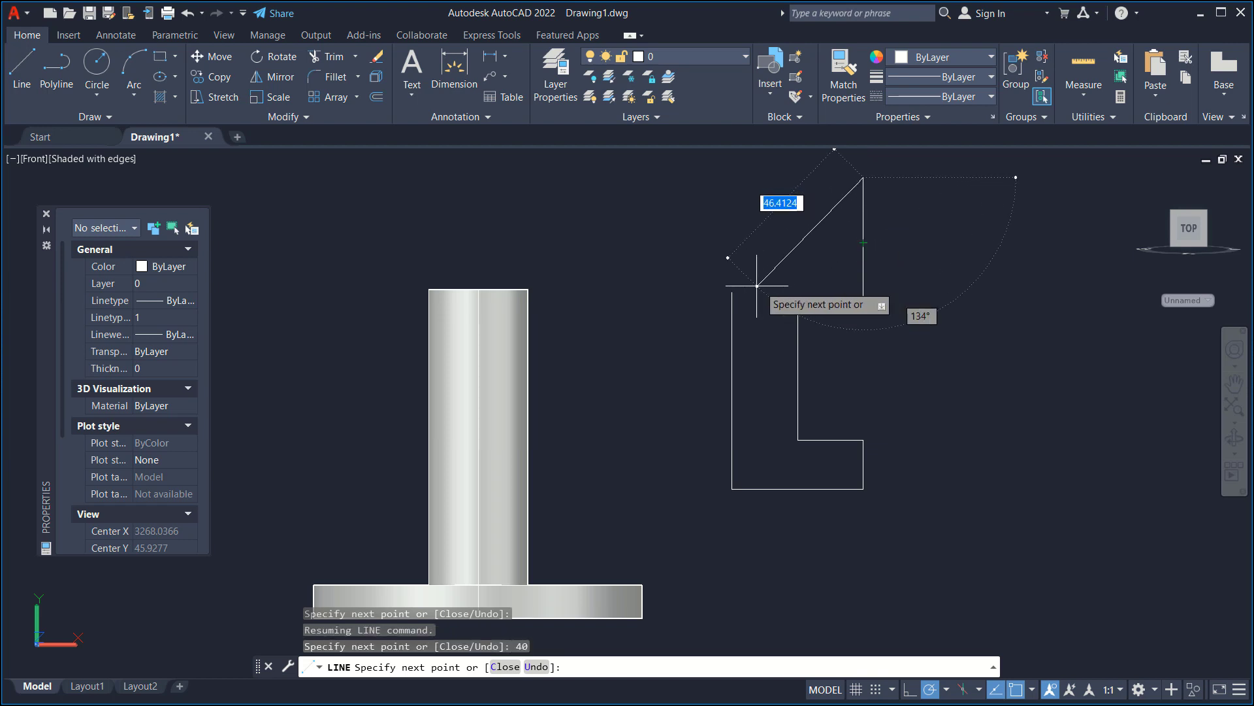
click(732, 292)
key(Return)
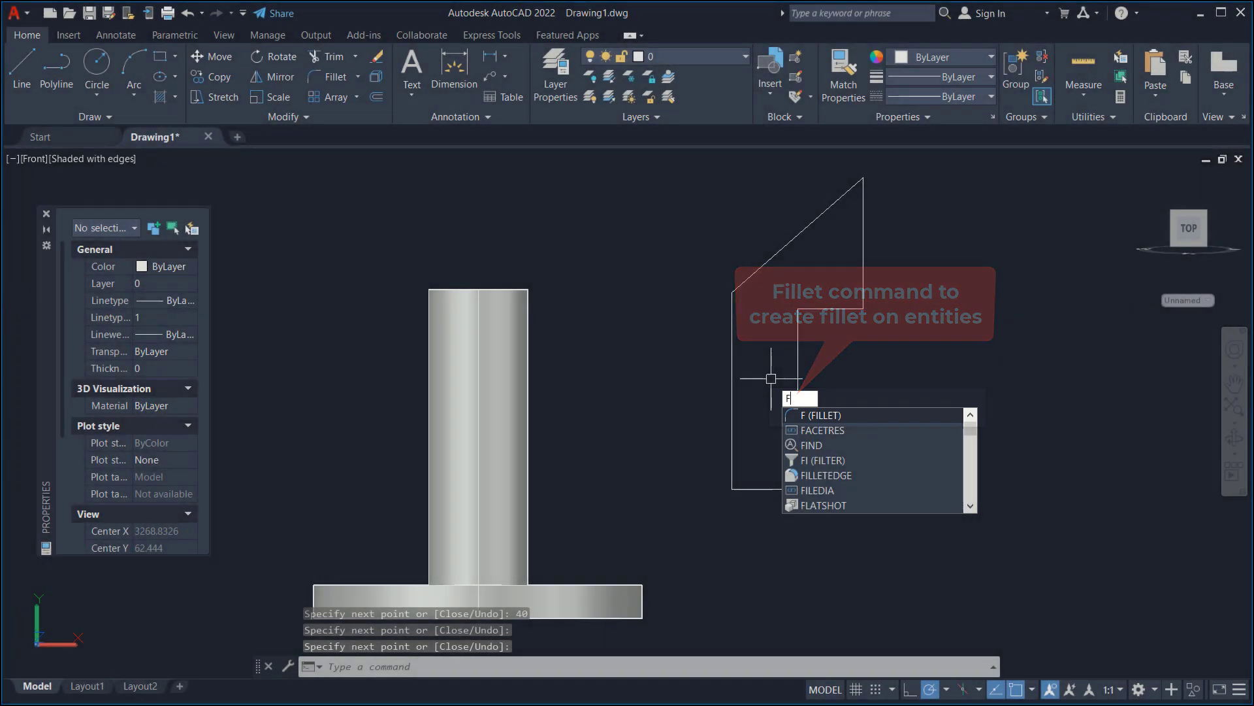
- Set the fillet radius to 10 and fillet the profile's lower outer corner
key(Return)
text(R)
key(Return)
text(1)
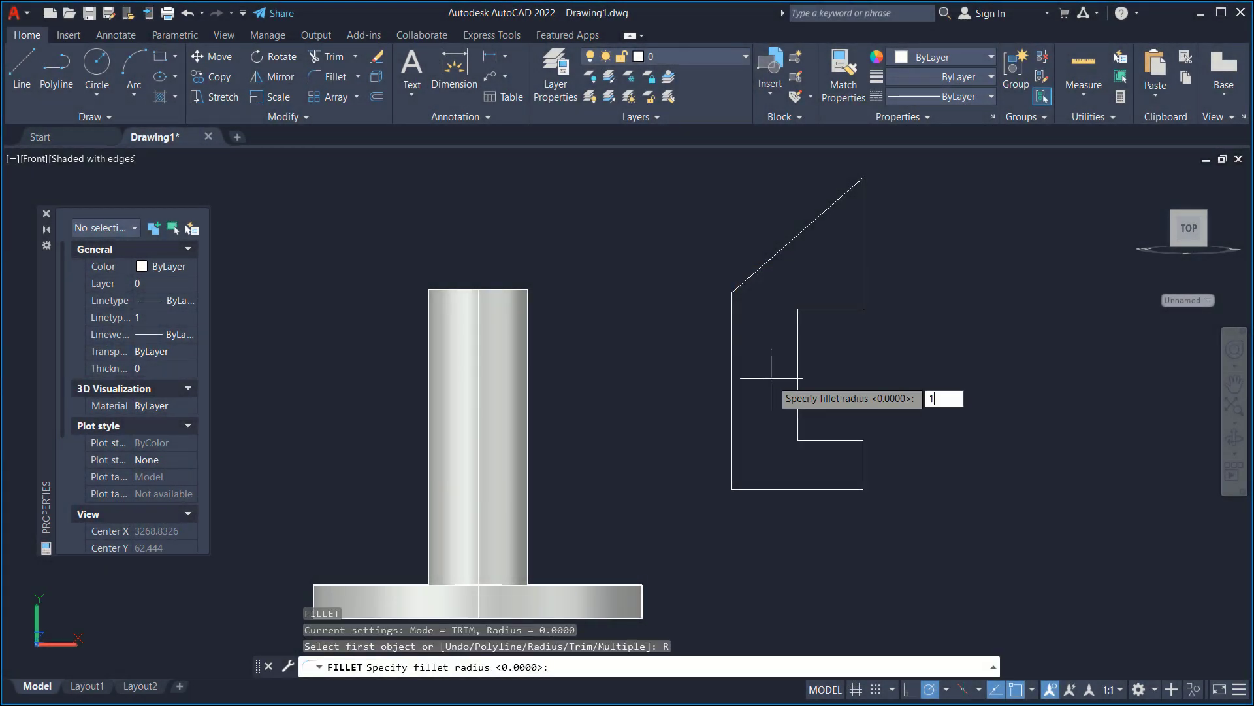
text(0)
key(Return)
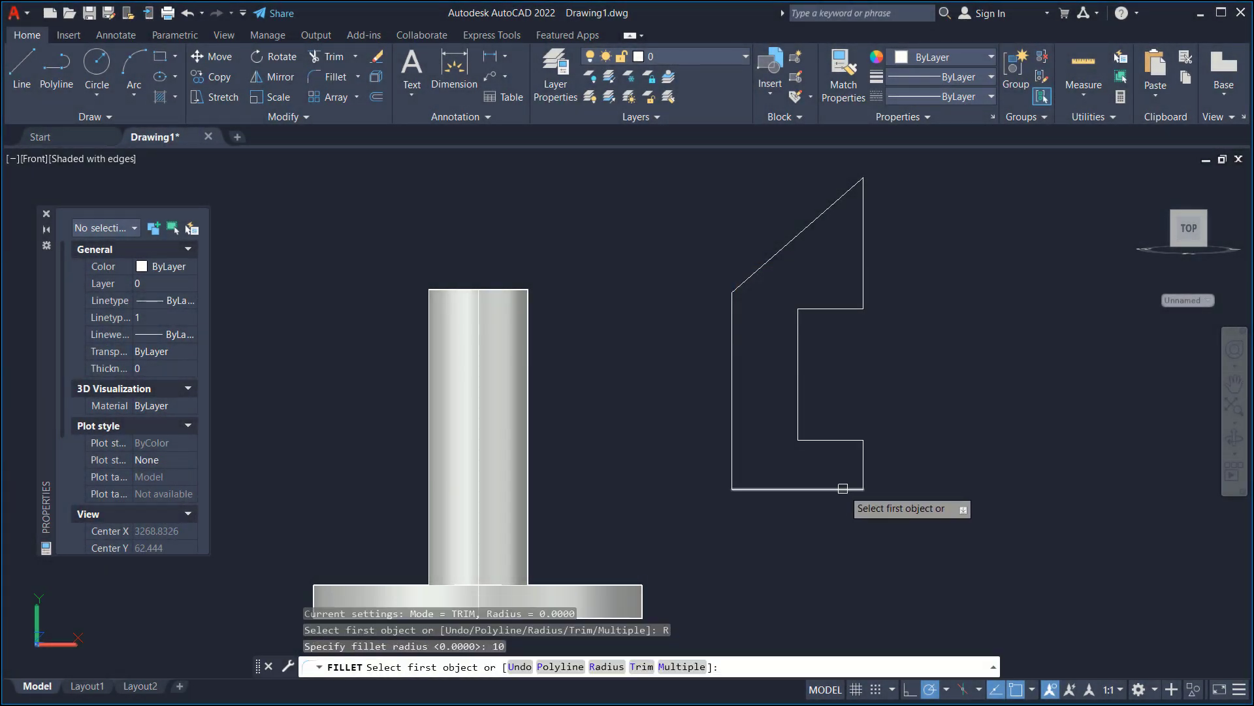
click(846, 489)
click(860, 458)
- Fillet the two inner corners of the profile's notch with the same radius
key(Return)
click(821, 439)
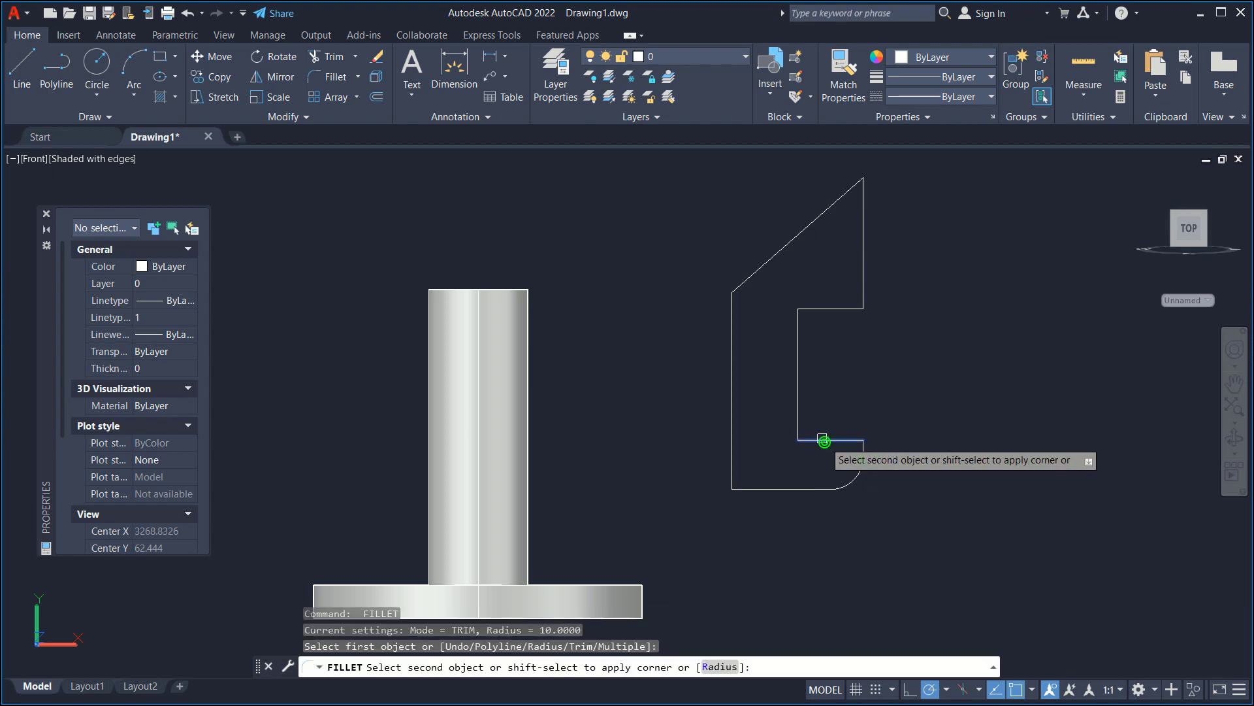
click(799, 401)
key(Return)
click(797, 340)
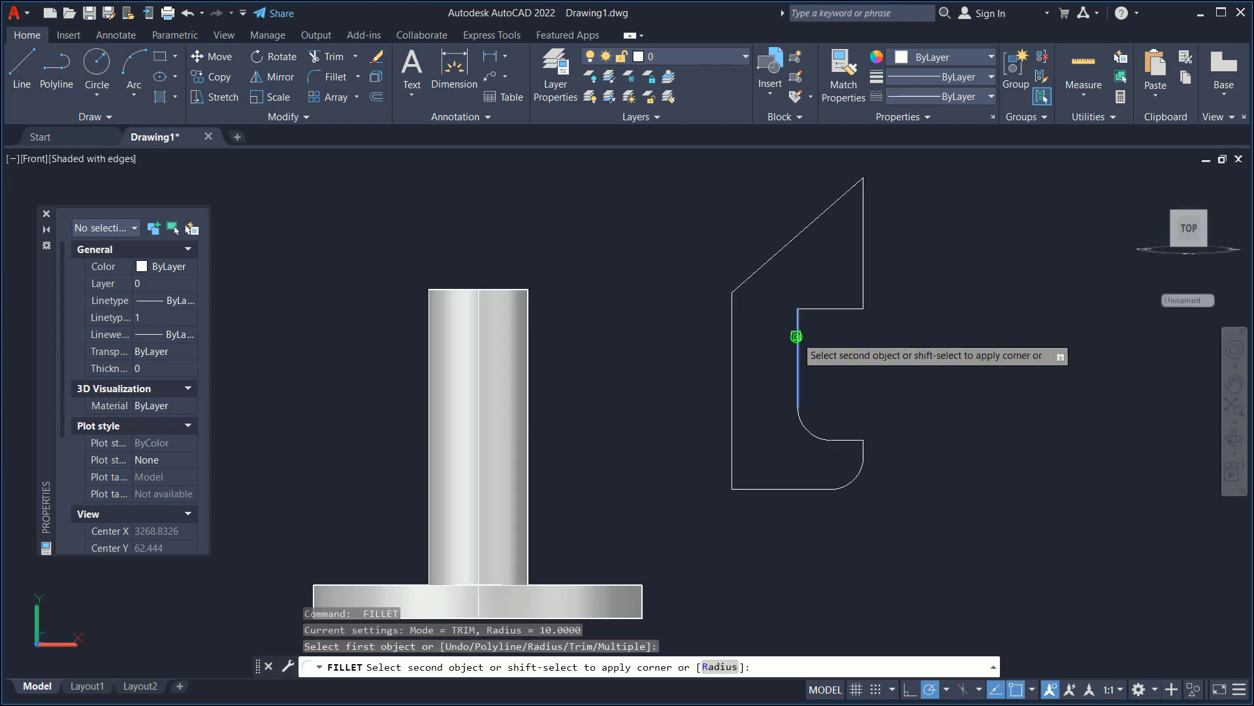
click(821, 306)
- Fillet the upper arm's lower outer corner and its pointed tip with the same radius
key(Return)
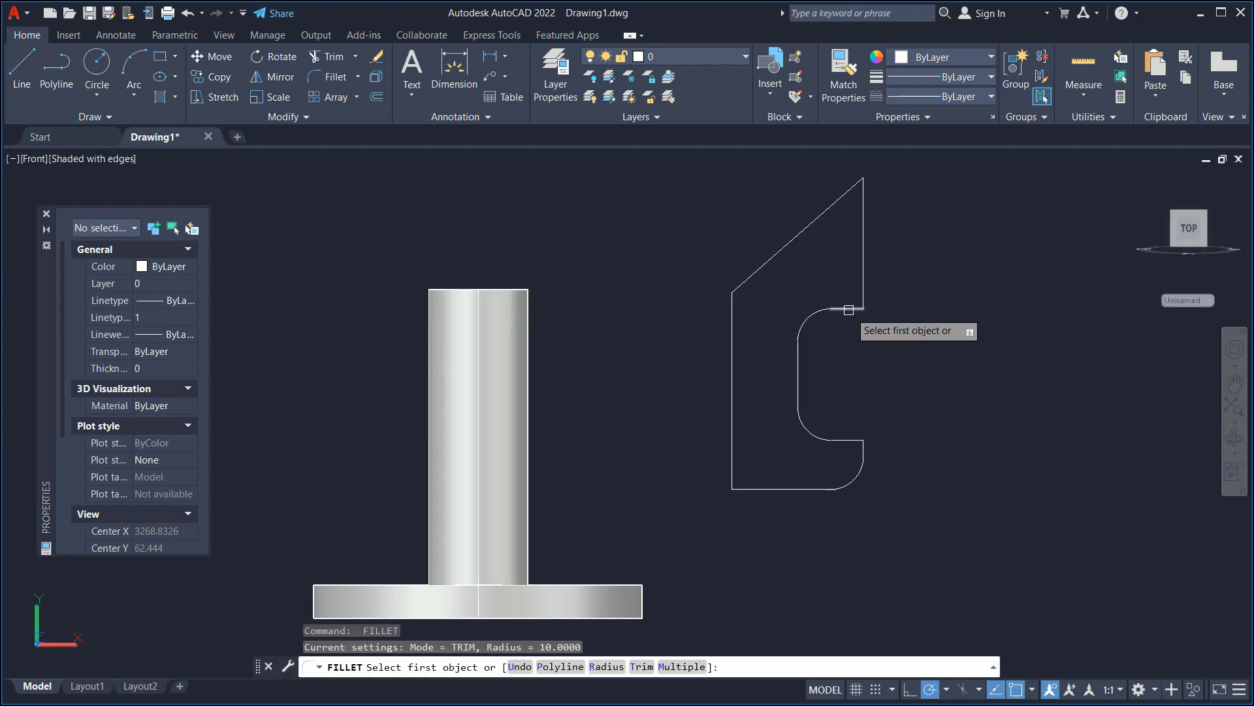
click(849, 308)
click(863, 281)
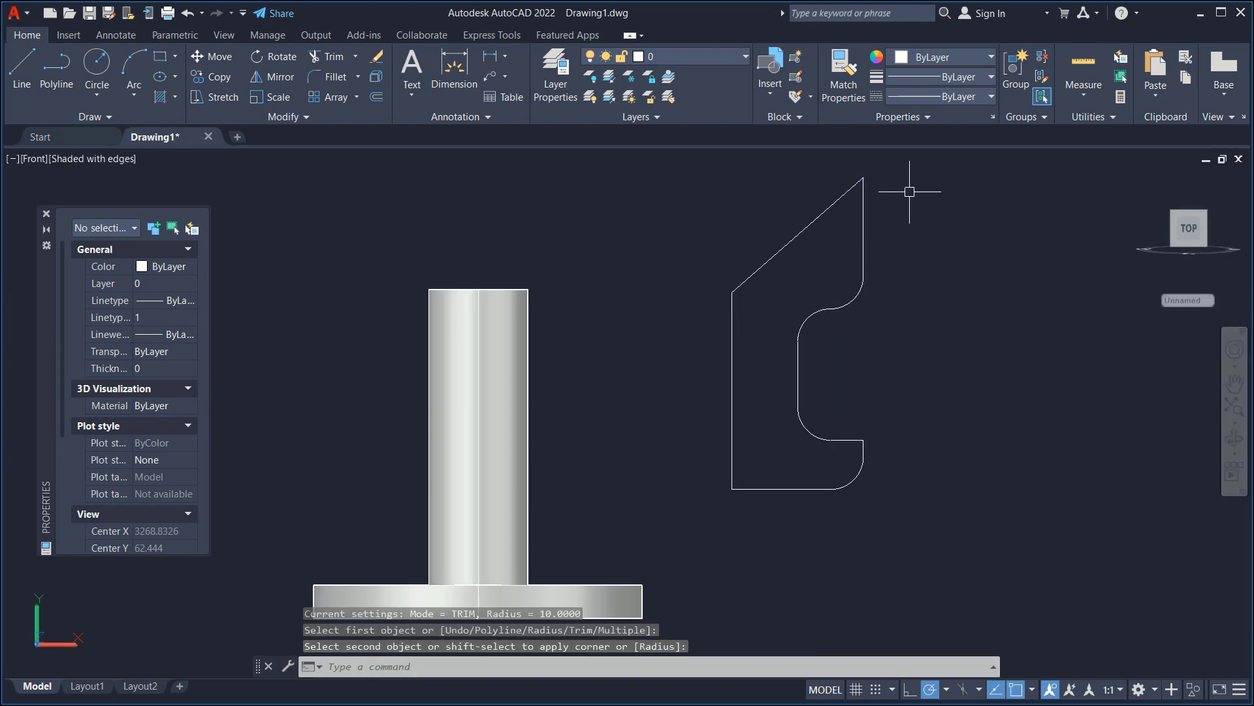
key(Return)
click(863, 208)
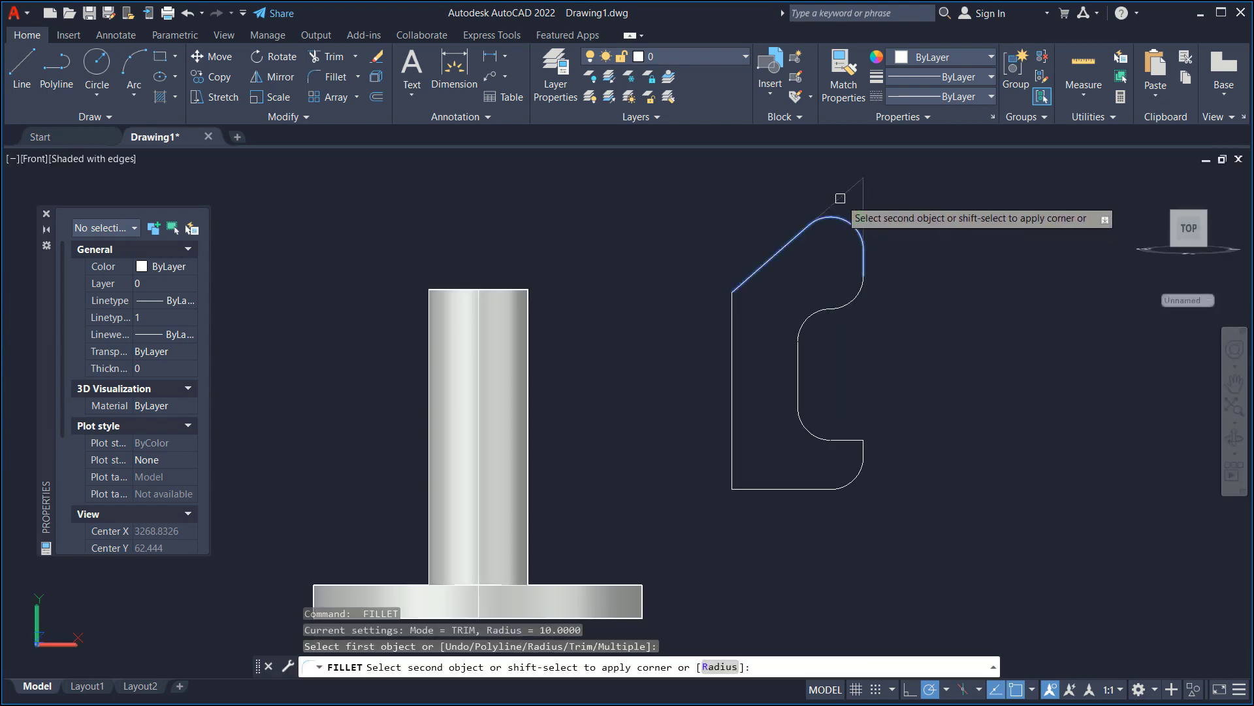
click(840, 198)
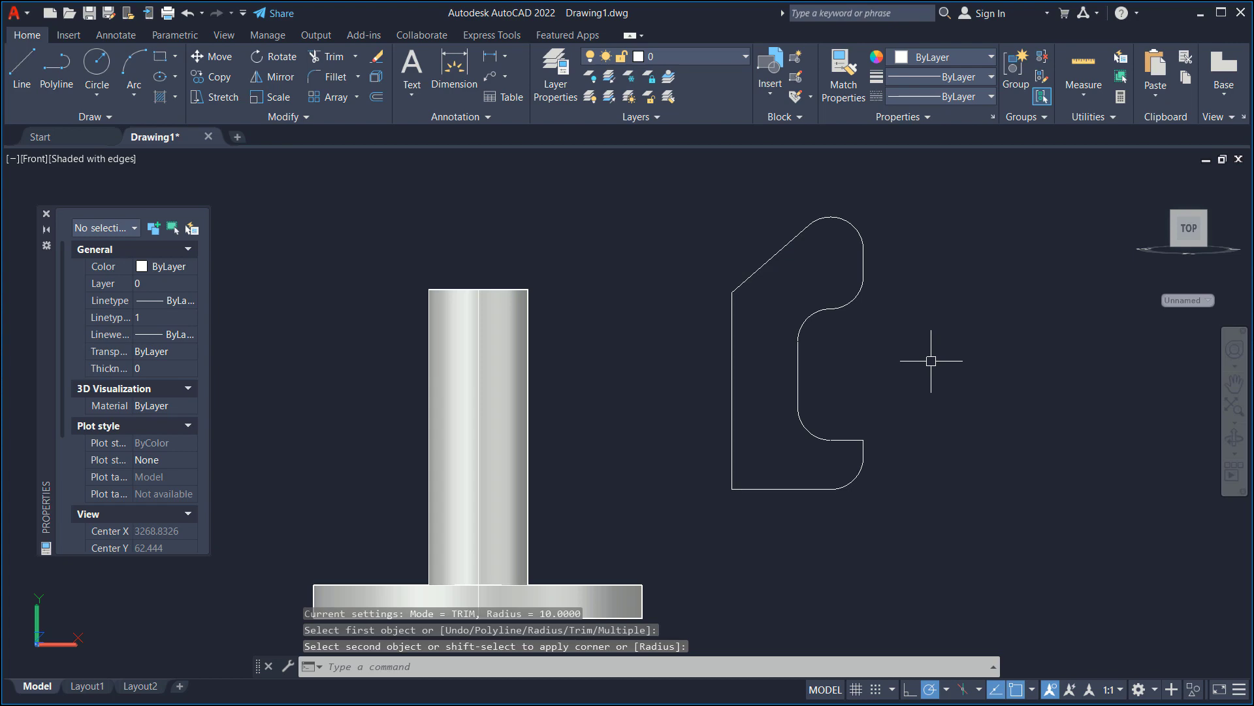
- Join all lines and arcs of the profile into one polyline
text(J)
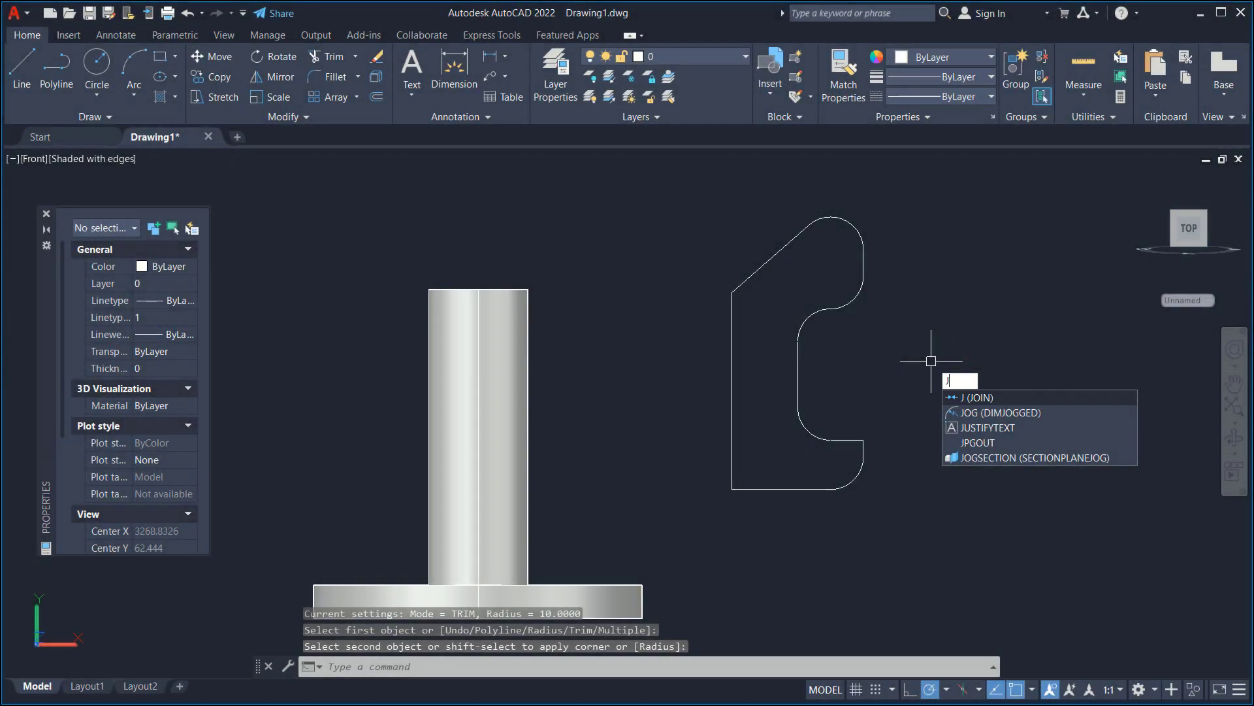
key(Return)
click(949, 198)
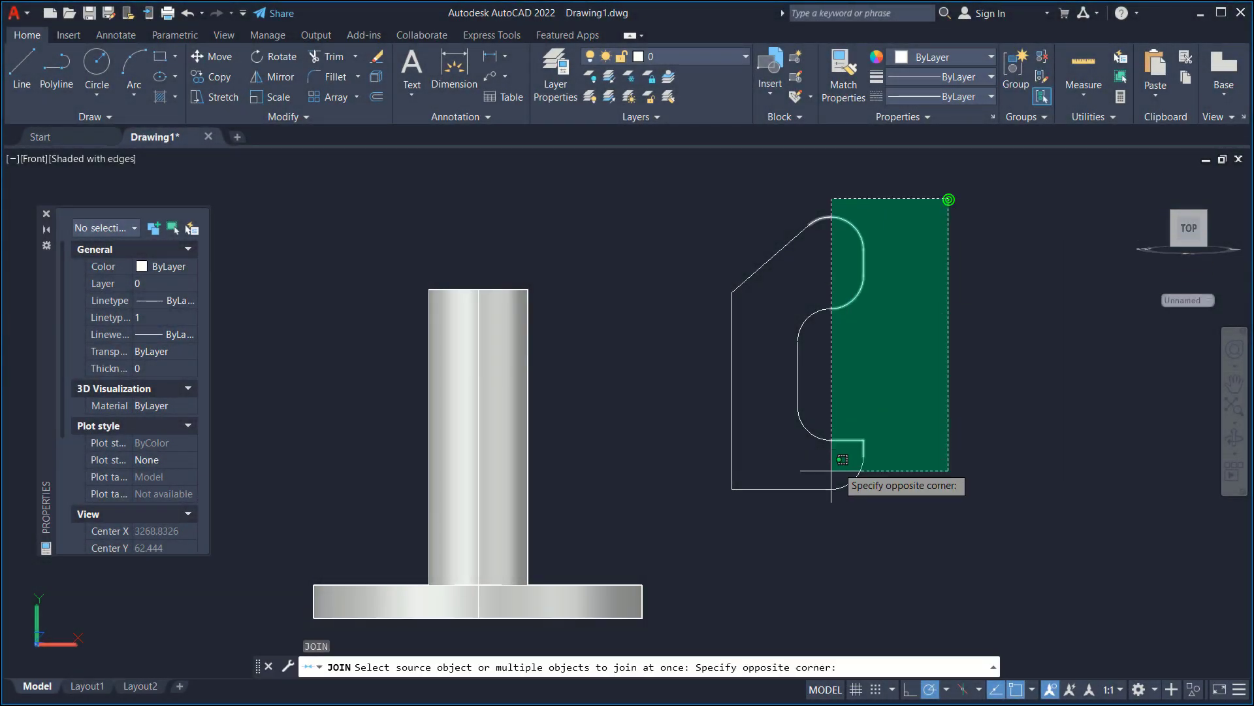
click(710, 516)
key(Return)
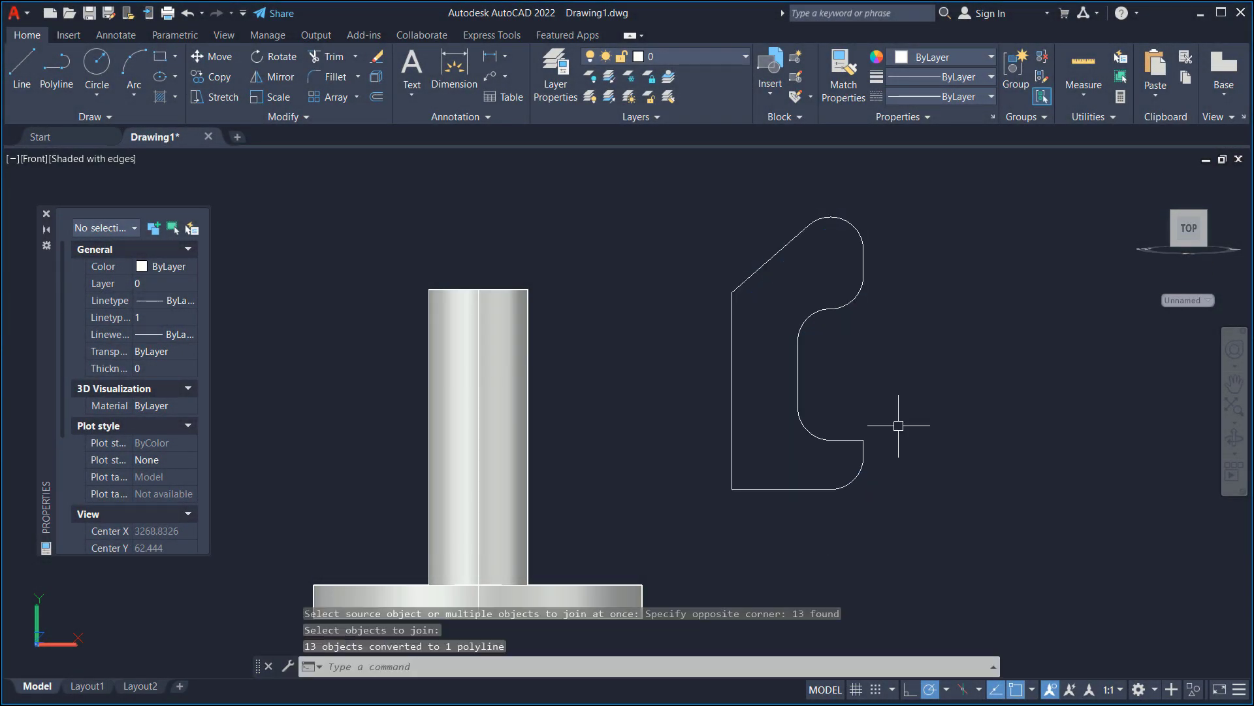
- Move the profile from the upper end of its long vertical edge to the quadrant of the shaft's top circle
shift+middle_drag(896, 426, 900, 393)
scroll(939, 400, down, 3)
text(M)
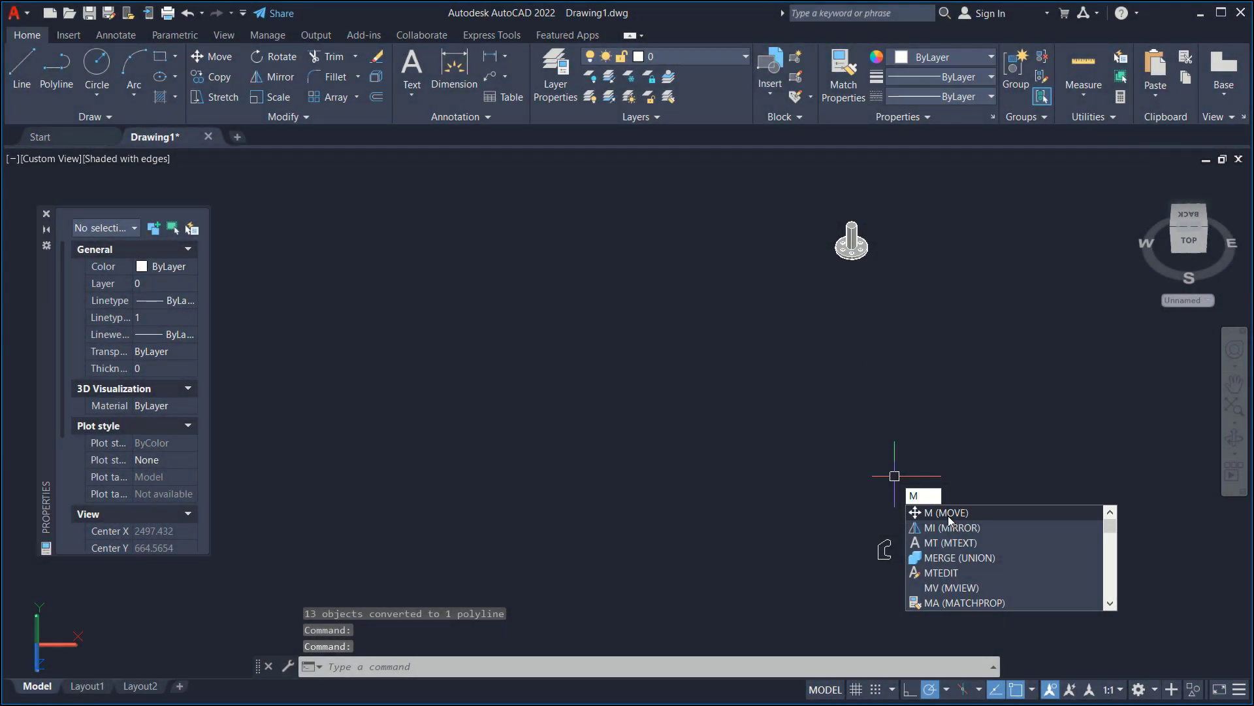
click(948, 514)
click(970, 529)
click(826, 598)
key(Return)
scroll(876, 549, up, 3)
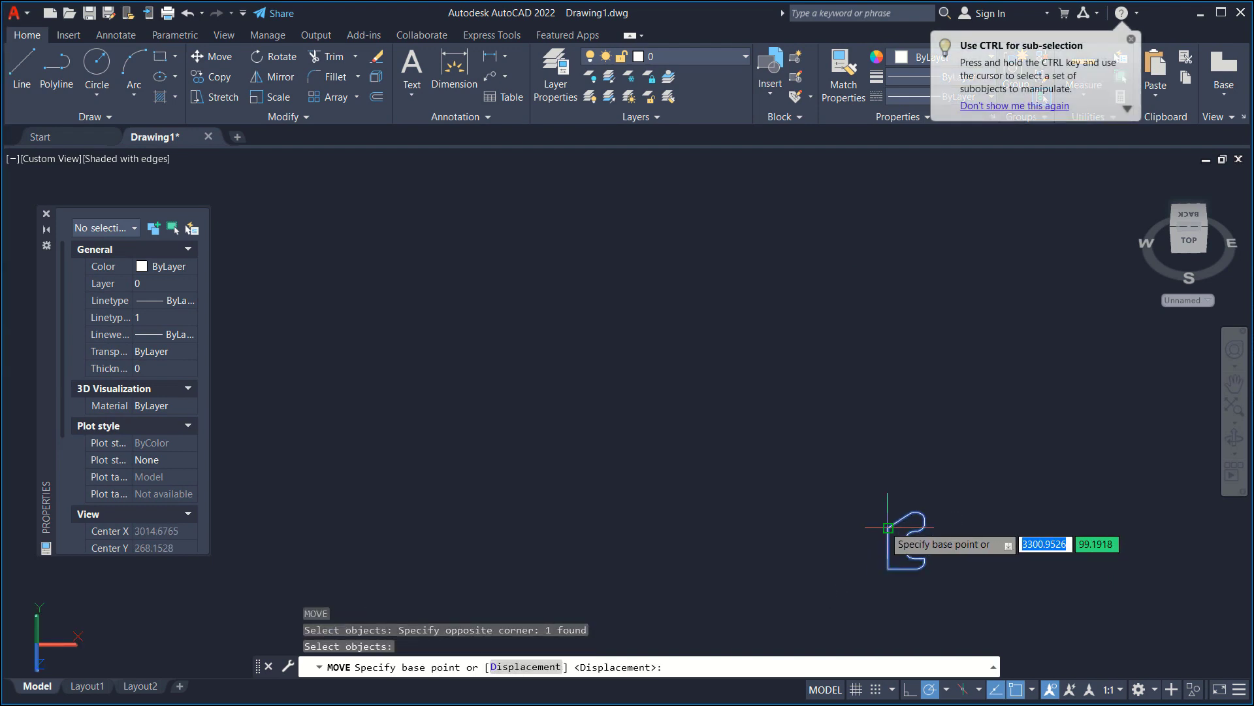
click(886, 524)
scroll(886, 317, up, 10)
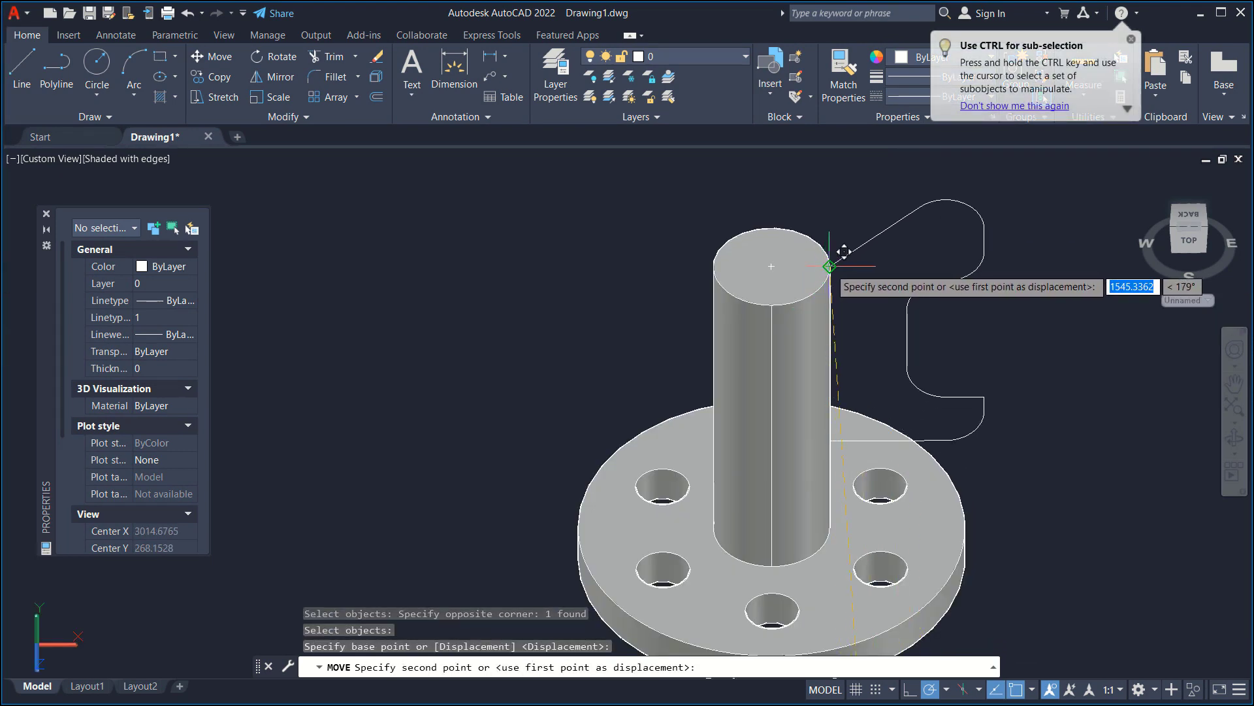
click(839, 260)
- Extrude the hook-shaped profile by 3 into a solid plate beside the shaft
shift+middle_drag(901, 308, 931, 518)
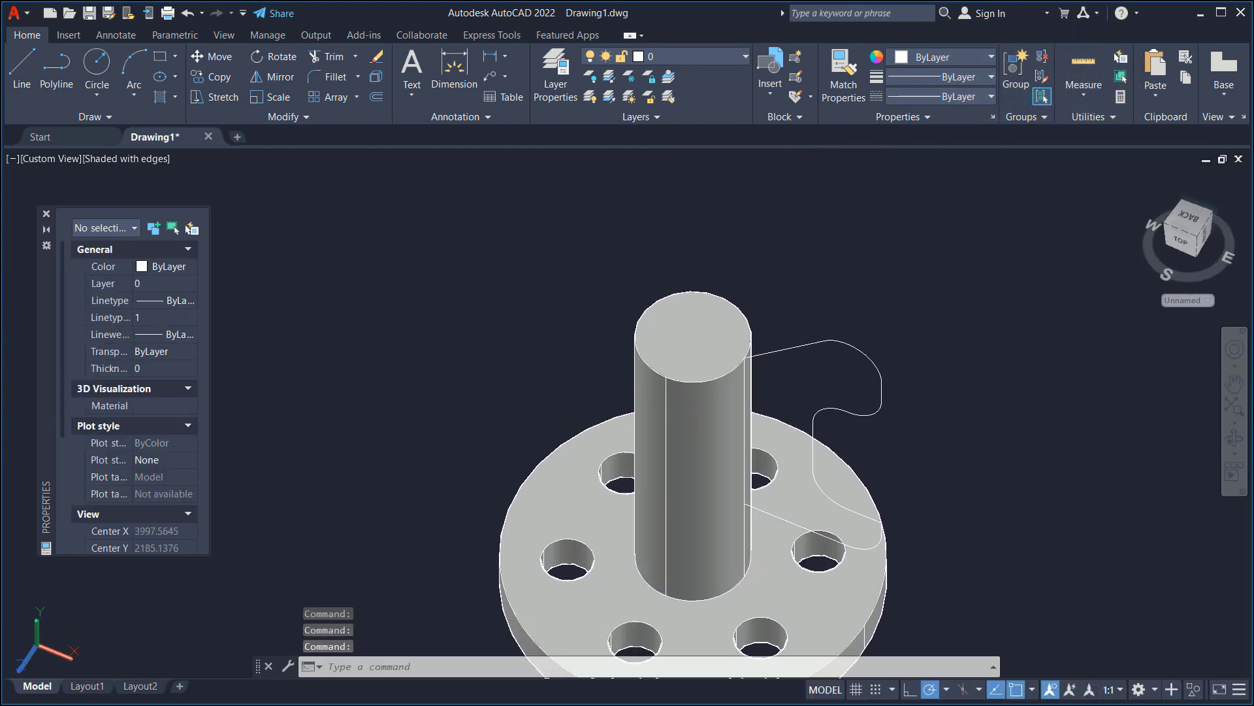
key(Return)
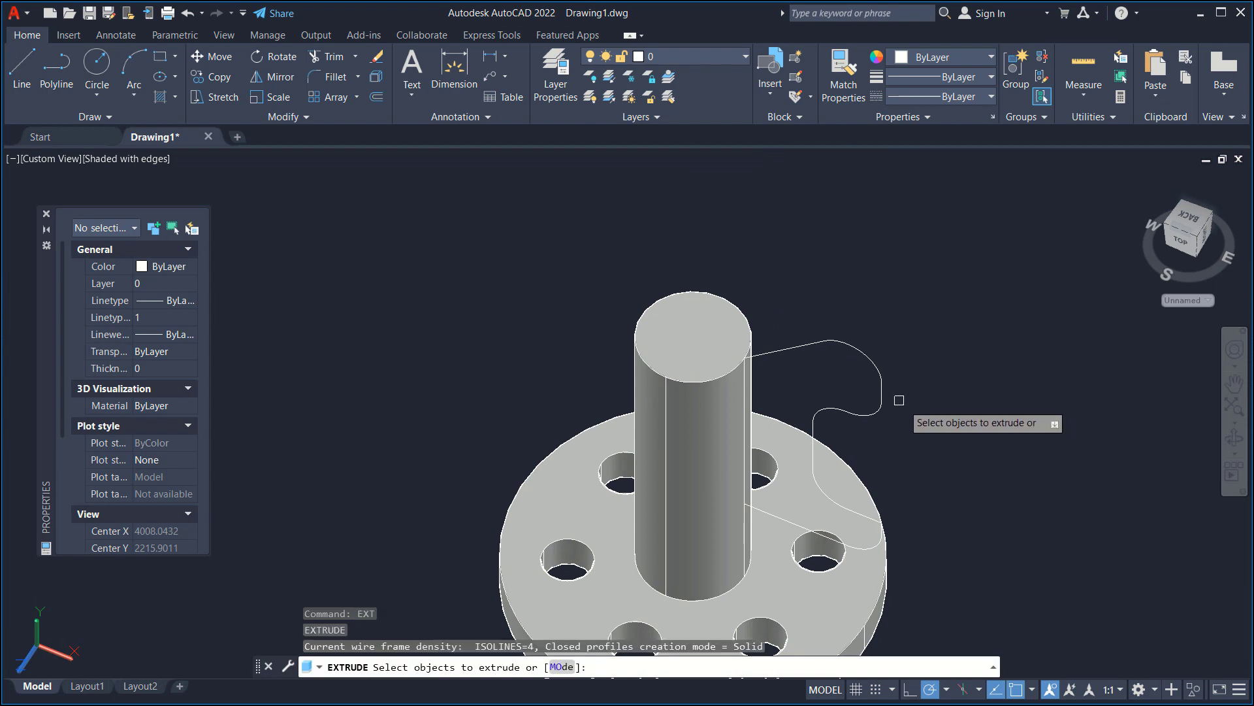
click(884, 387)
key(Return)
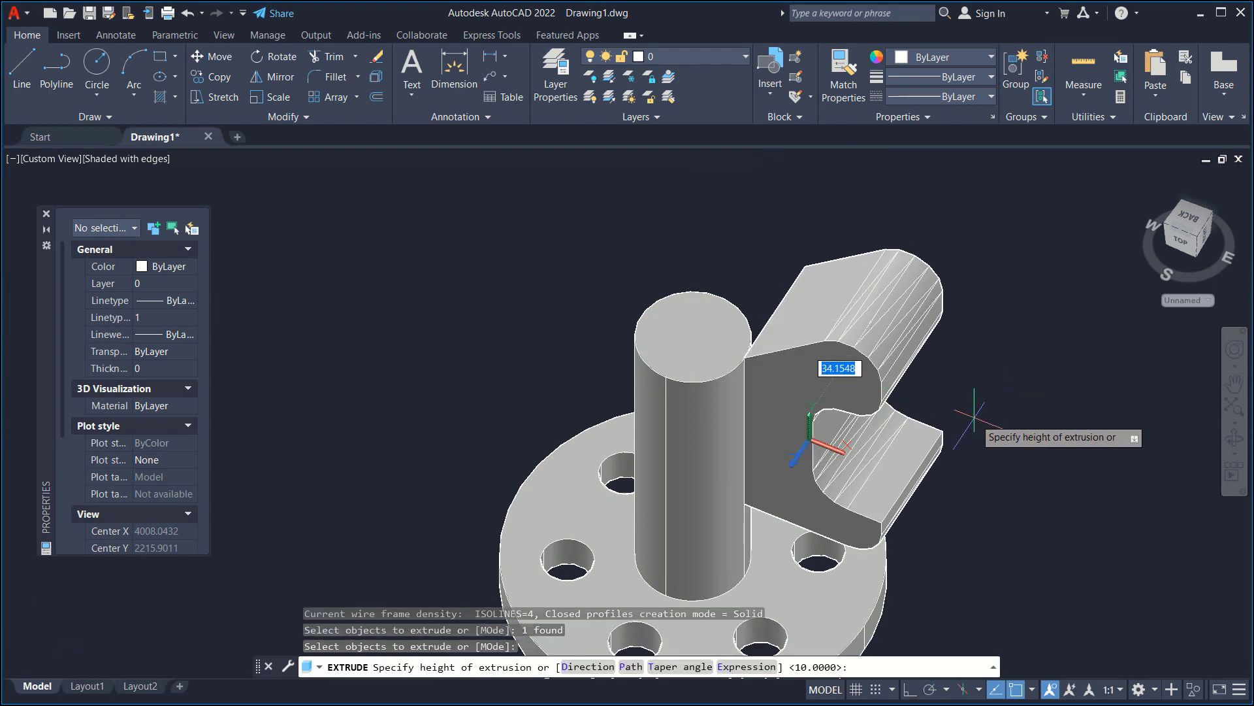
key(Return)
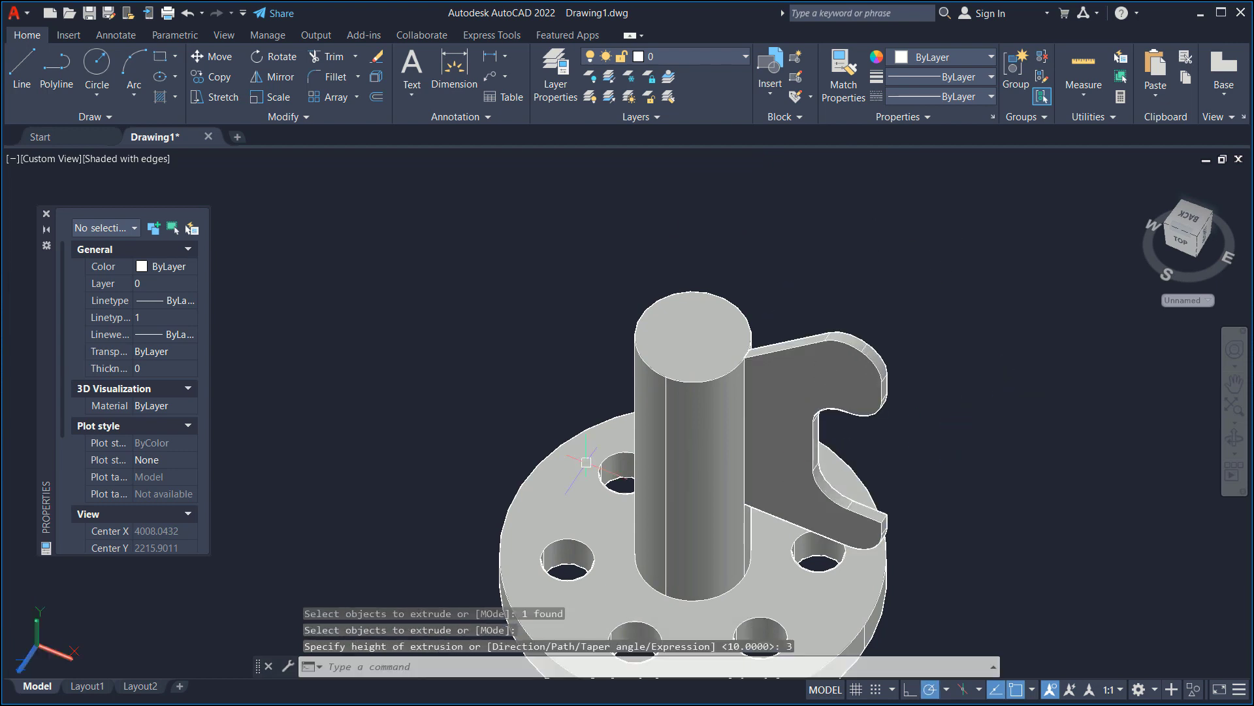
- Extrude the plate's narrow face next to the shaft a short distance into the shaft to close the gap
shift+middle_drag(972, 418, 941, 431)
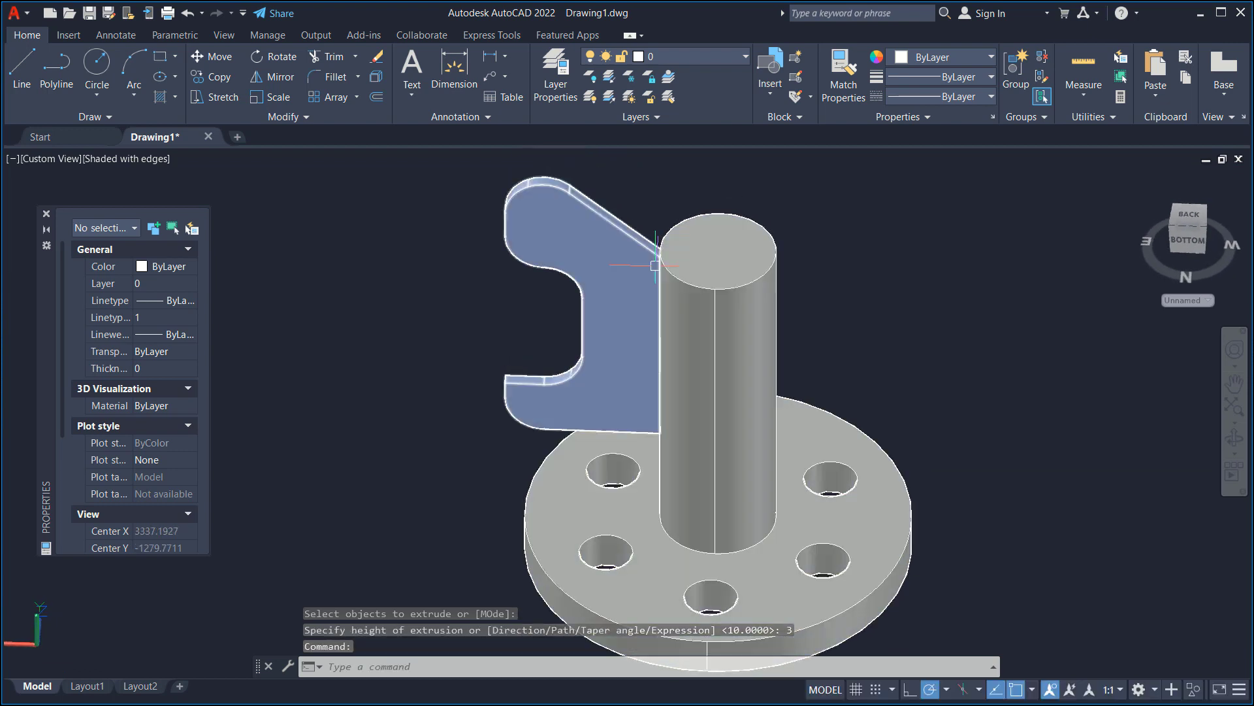
scroll(657, 265, up, 6)
scroll(687, 244, up, 4)
key(ctrl+z)
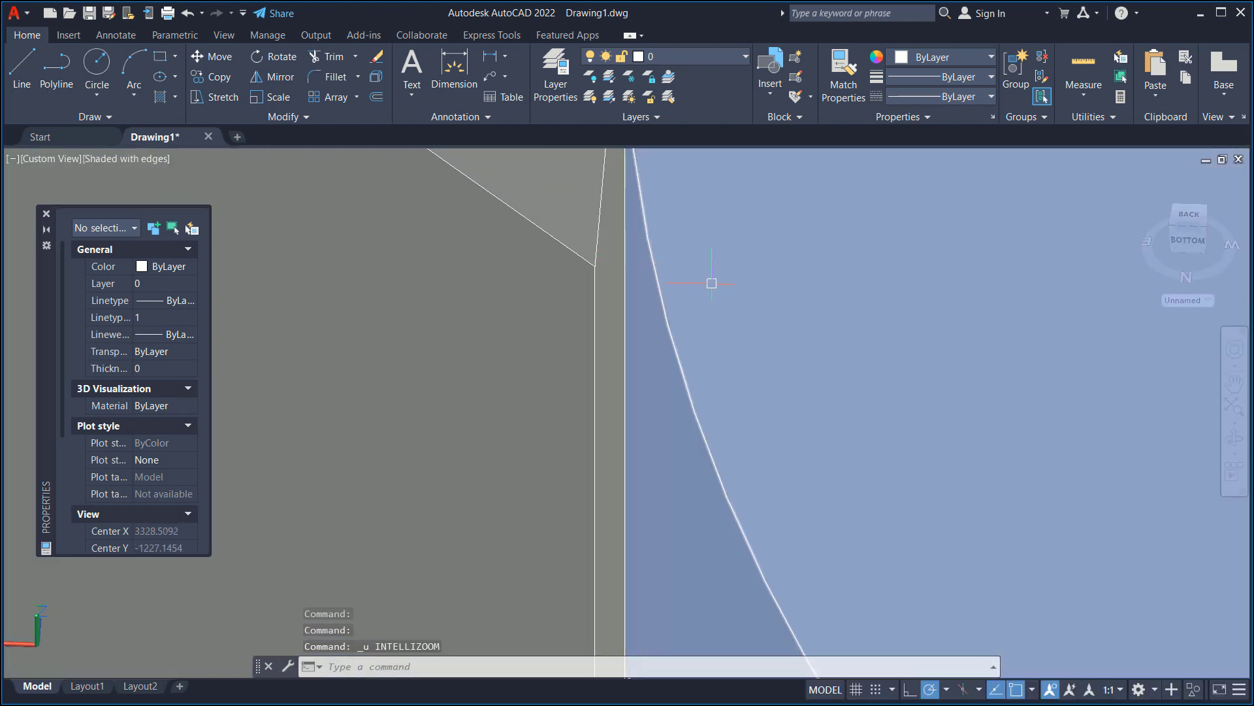
text(EXT)
key(Return)
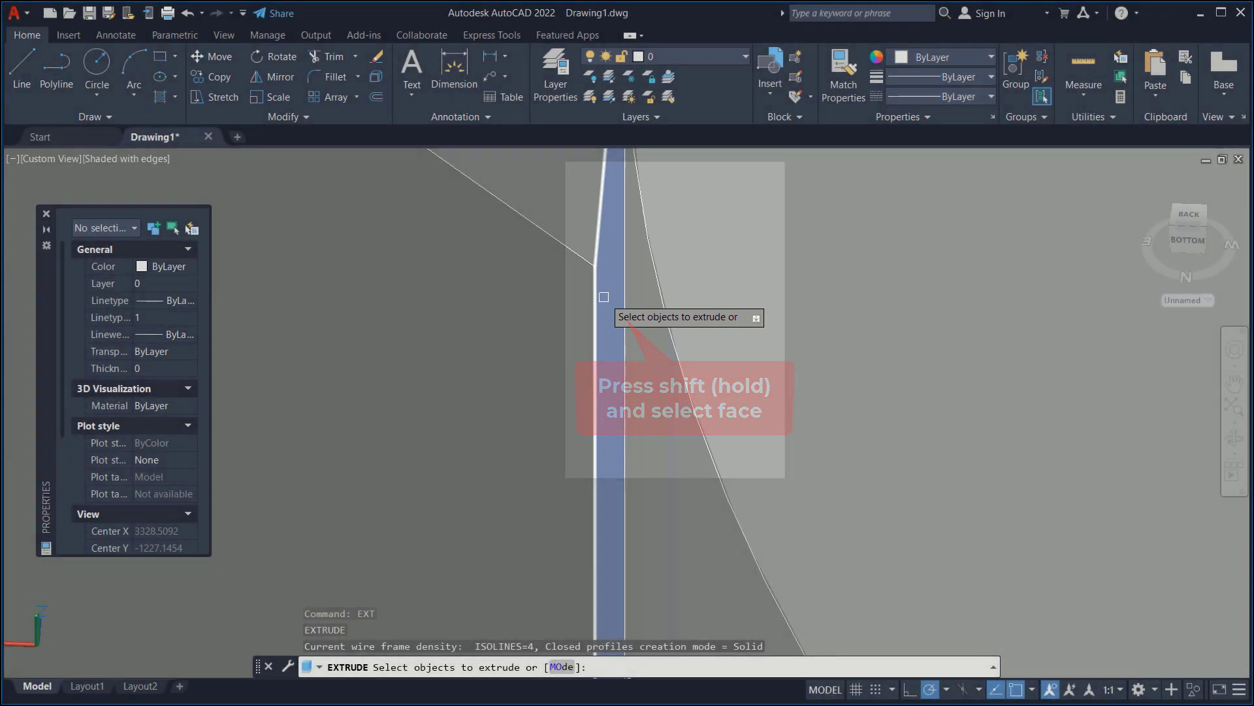
shift+click(604, 298)
key(Return)
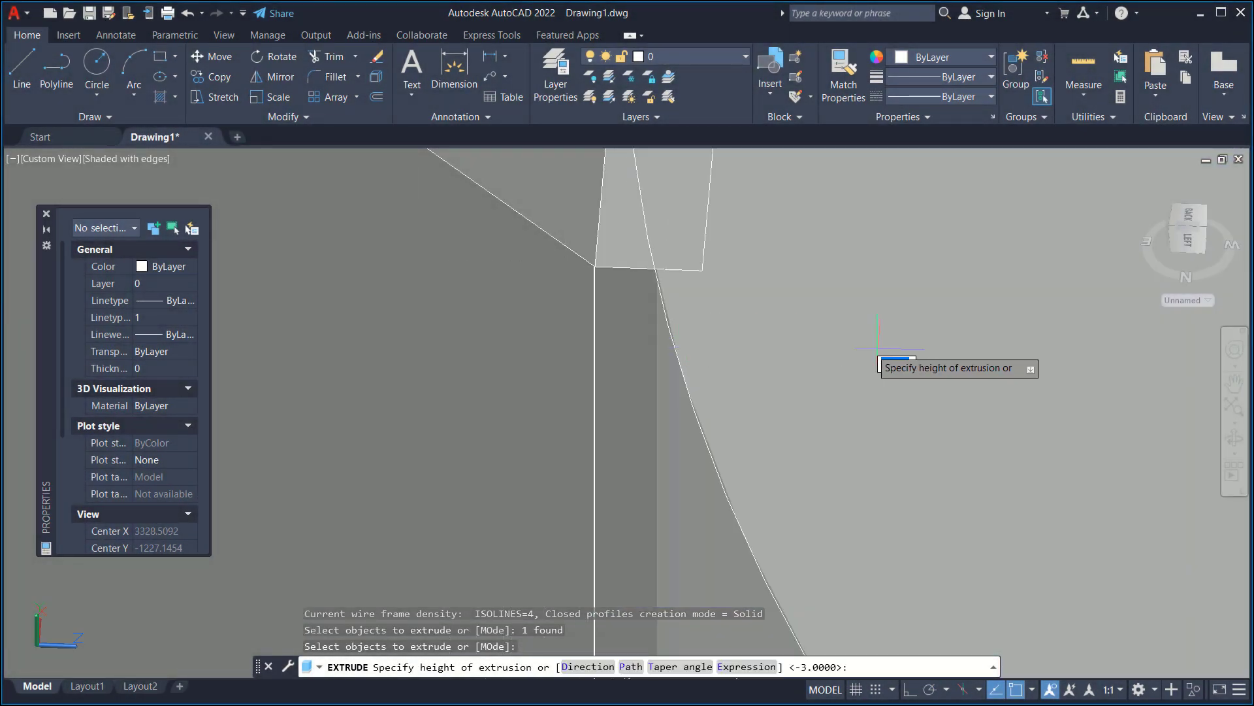
click(925, 350)
scroll(798, 378, down, 6)
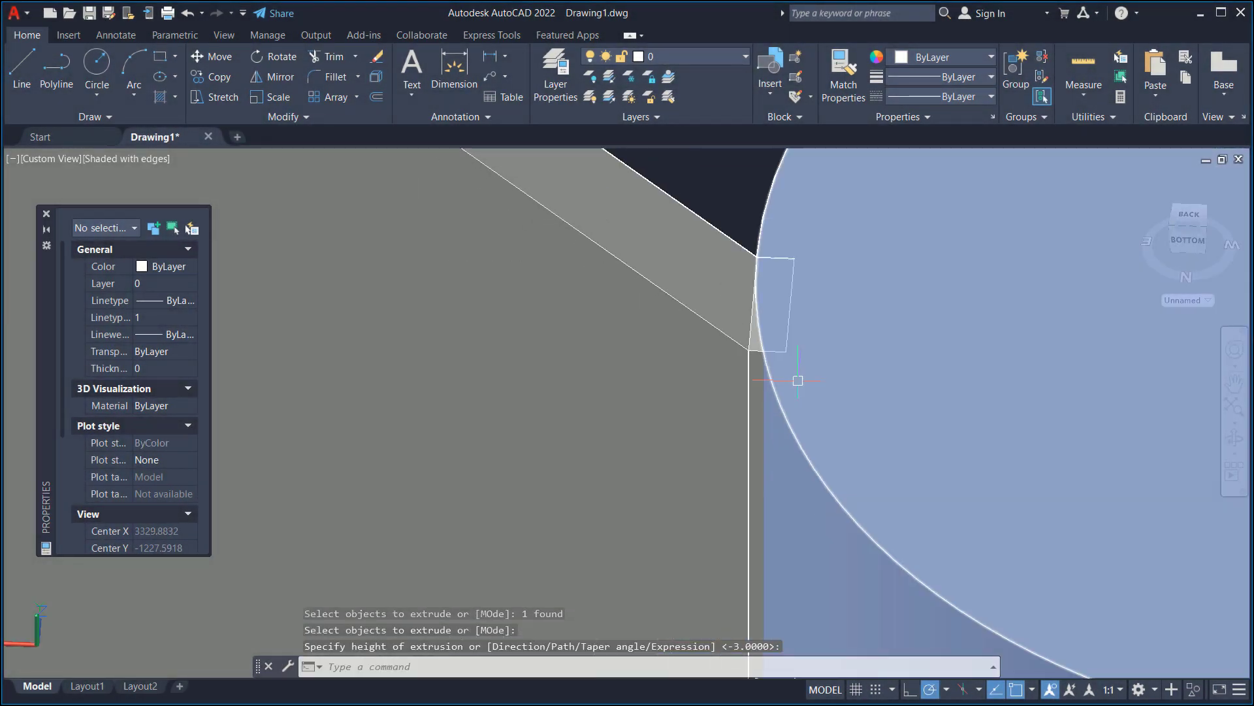
- Union the hook-shaped plate with the small extruded piece that reaches into the shaft
text(UNI)
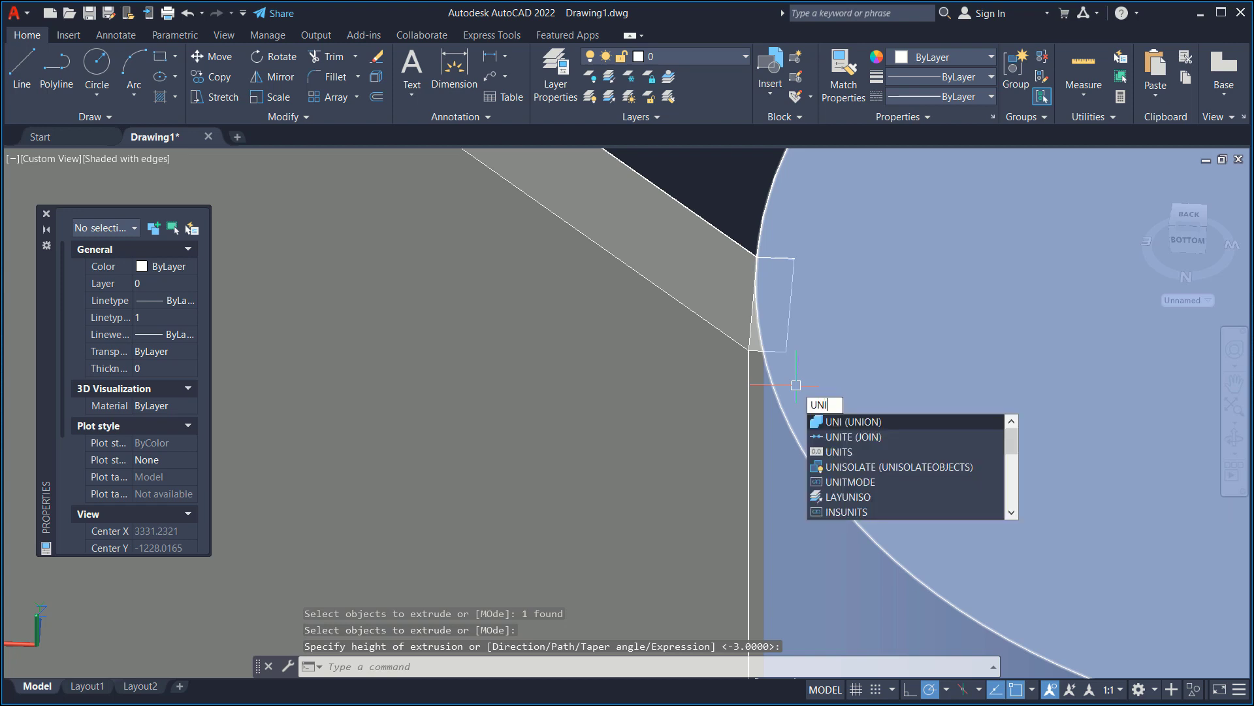
key(Return)
click(666, 403)
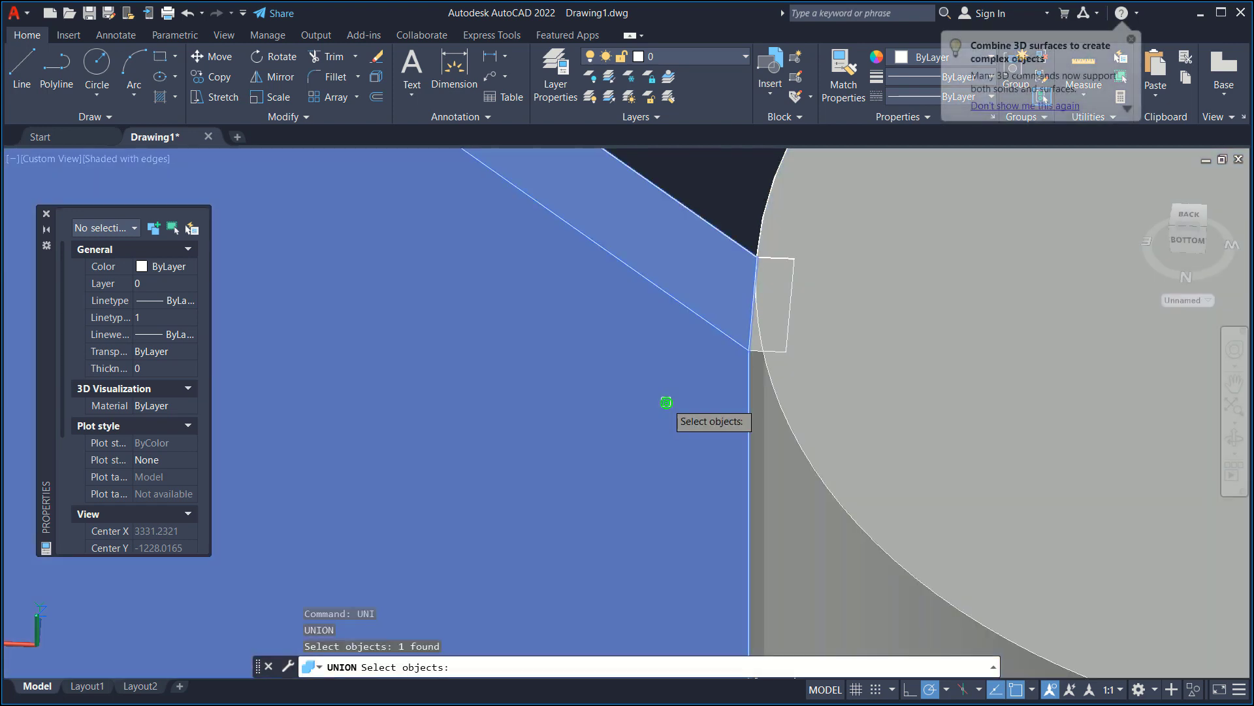
click(757, 369)
scroll(692, 389, down, 4)
key(Return)
scroll(674, 399, down, 5)
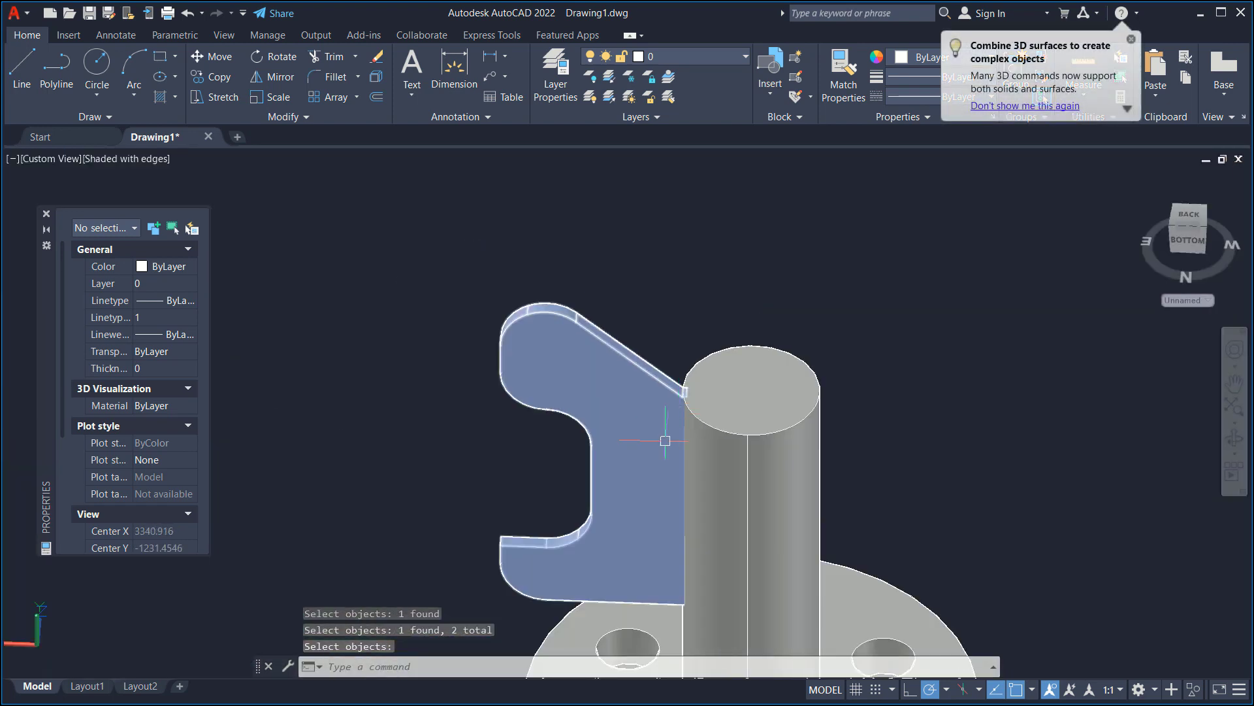
shift+middle_drag(611, 442, 588, 480)
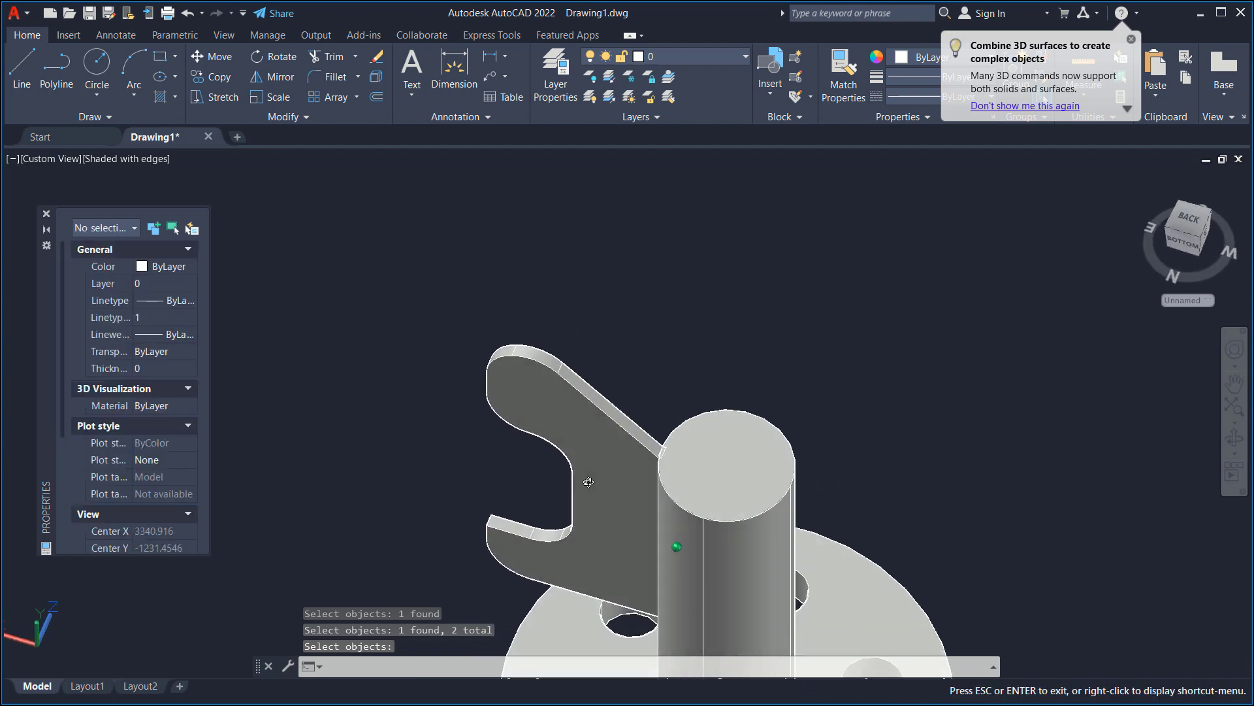
- In the Top view, mirror the hook plate about its long edge along the shaft's horizontal centreline, keeping the source object
click(47, 159)
click(91, 193)
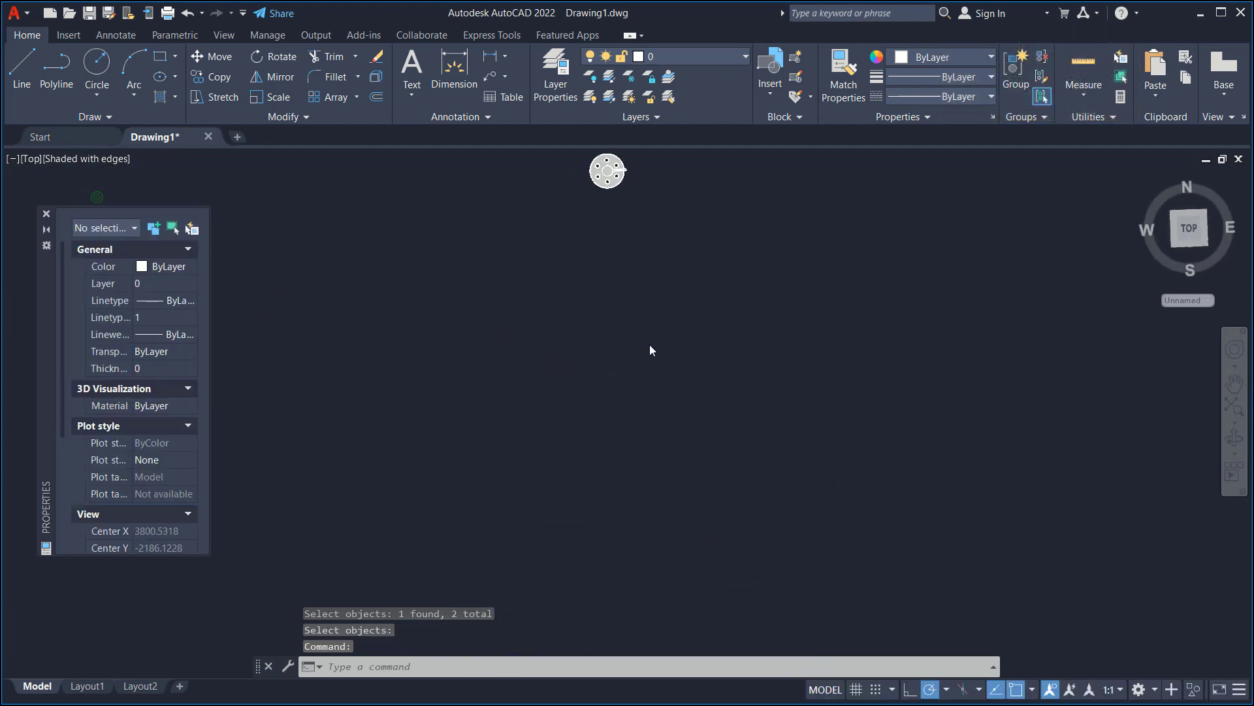
middle_drag(661, 246, 686, 443)
scroll(647, 364, up, 5)
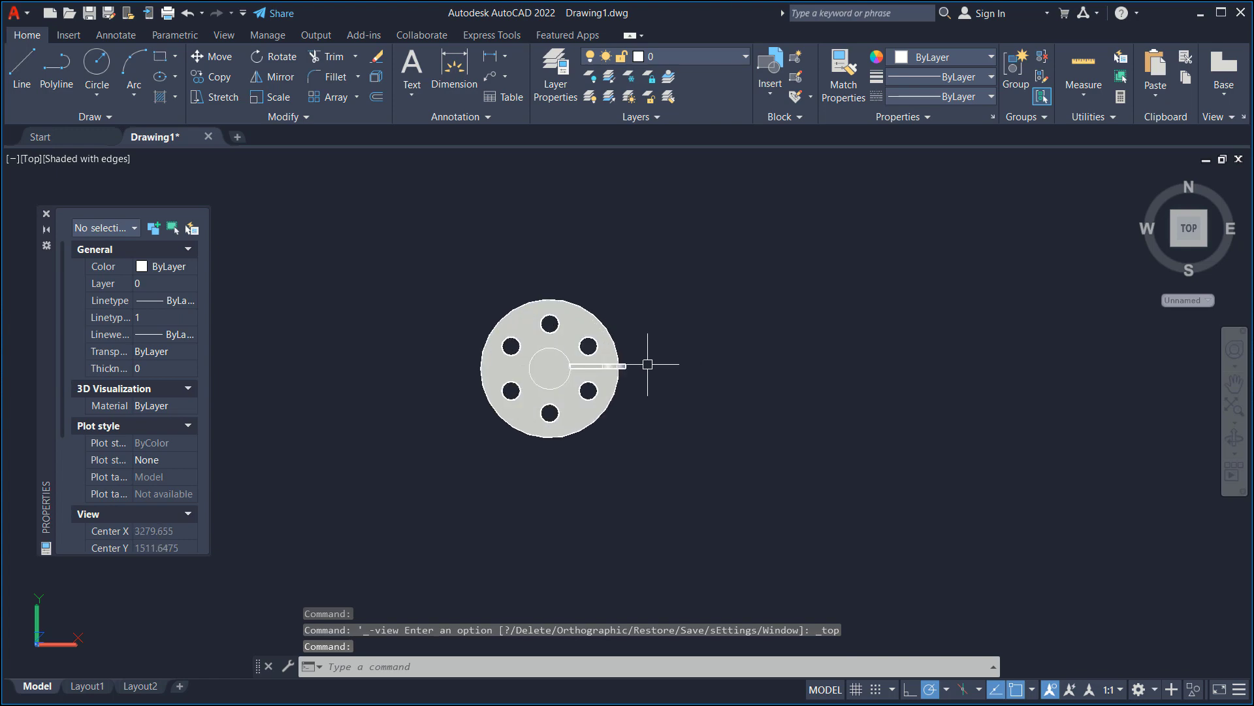
scroll(648, 364, up, 5)
scroll(751, 373, down, 1)
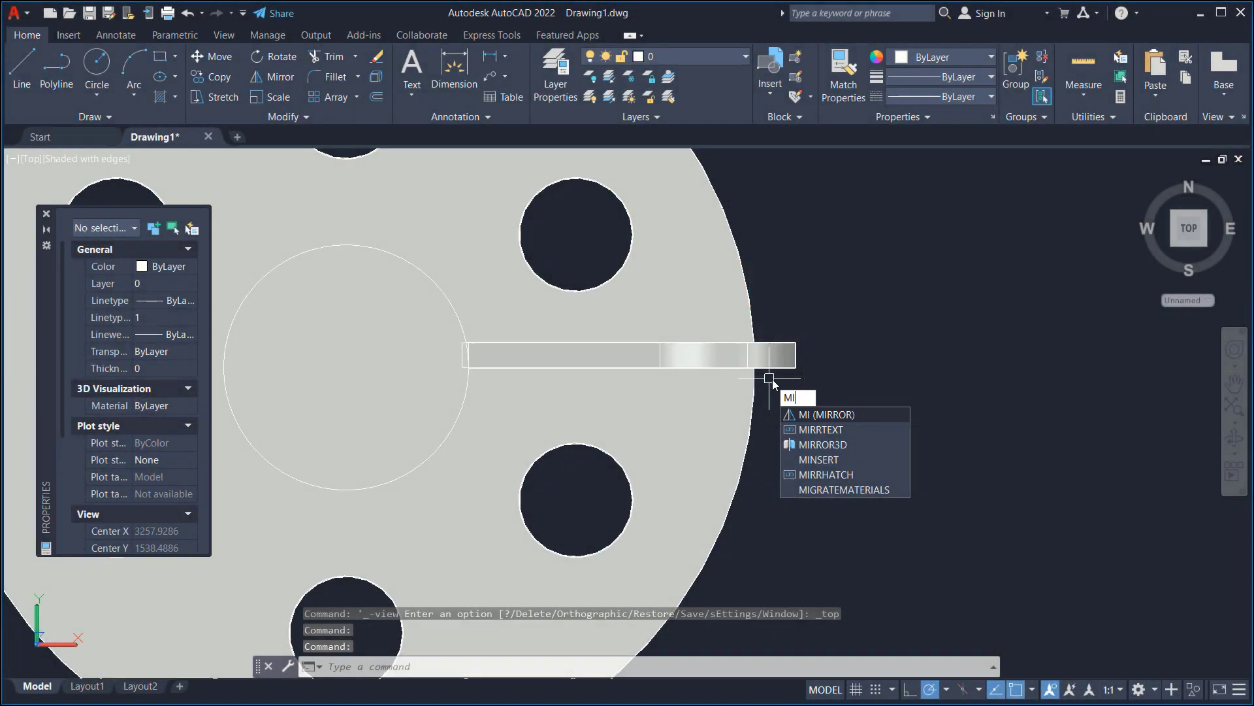
key(Return)
click(793, 368)
key(Return)
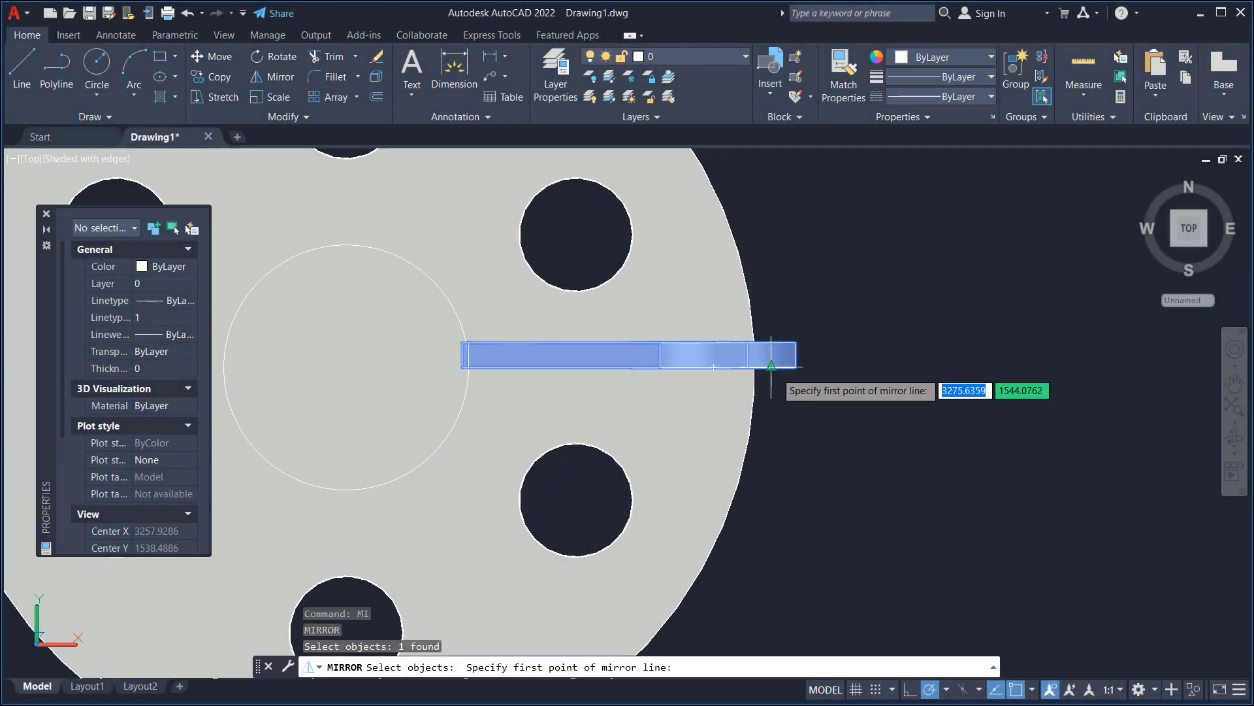
click(776, 369)
click(878, 367)
key(Return)
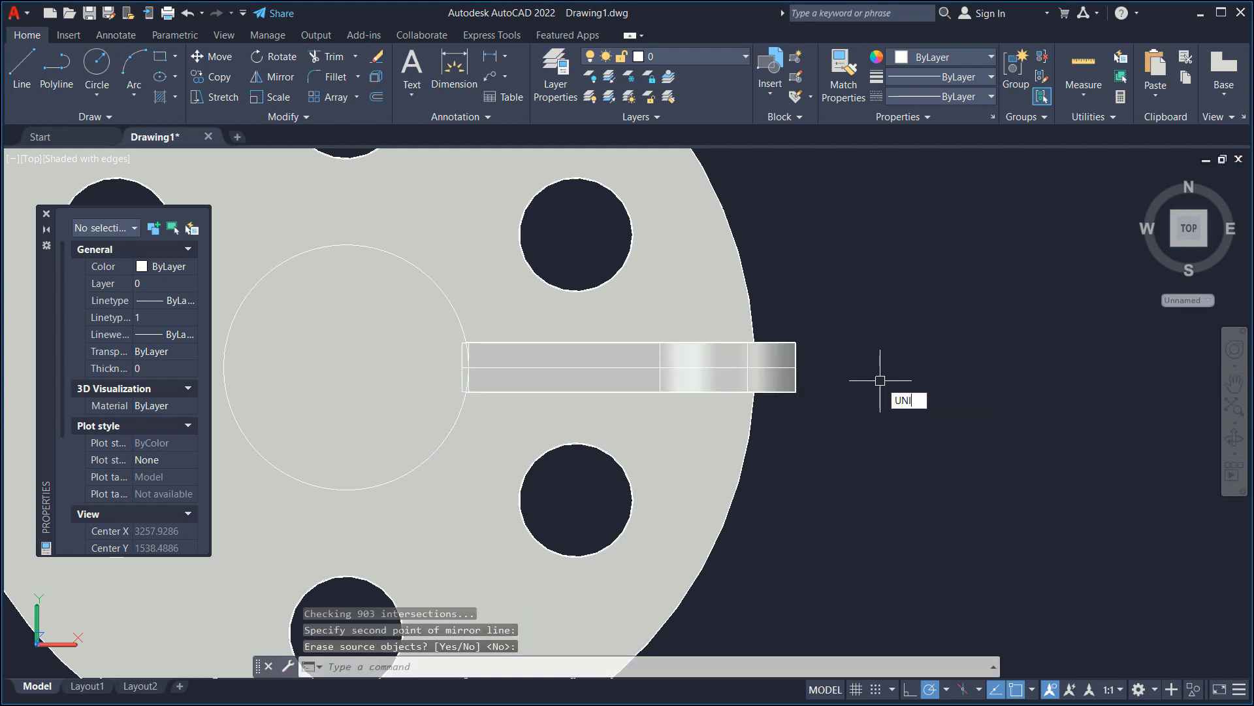
- Union the two mirrored plate halves into one thicker hook plate
text(UNI)
key(Return)
click(853, 332)
click(792, 412)
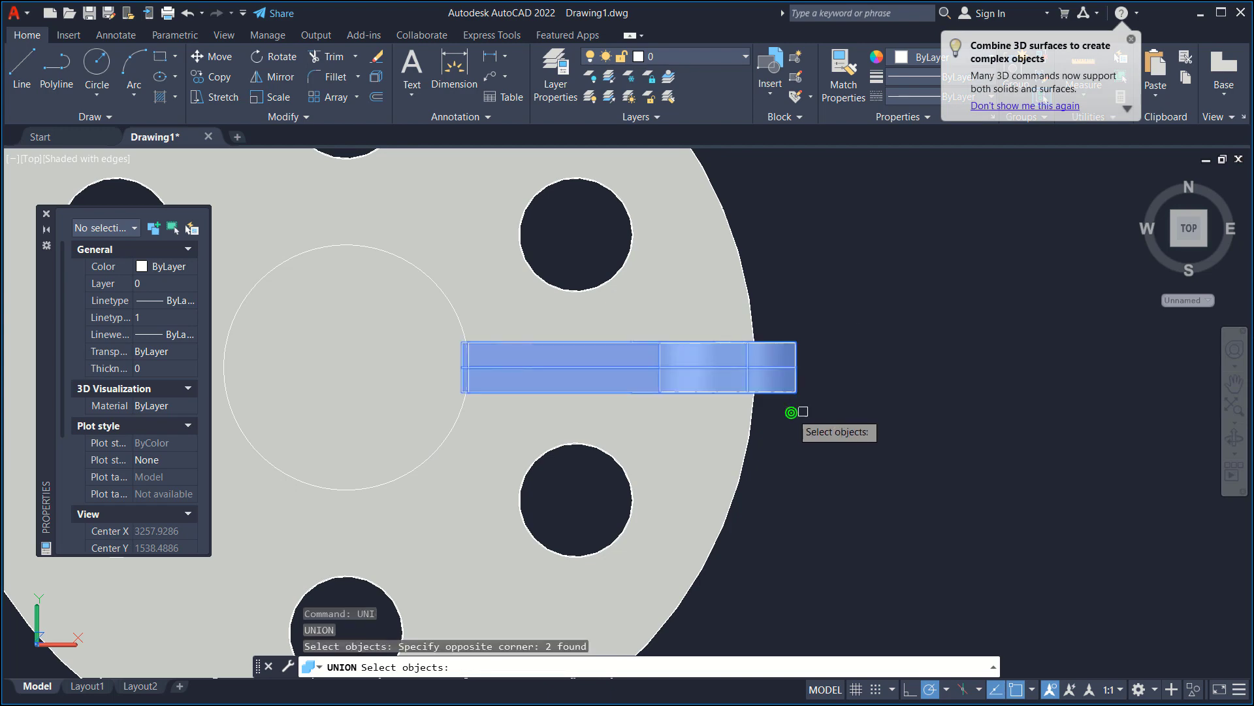
key(Return)
scroll(771, 385, down, 5)
shift+middle_drag(764, 378, 811, 408)
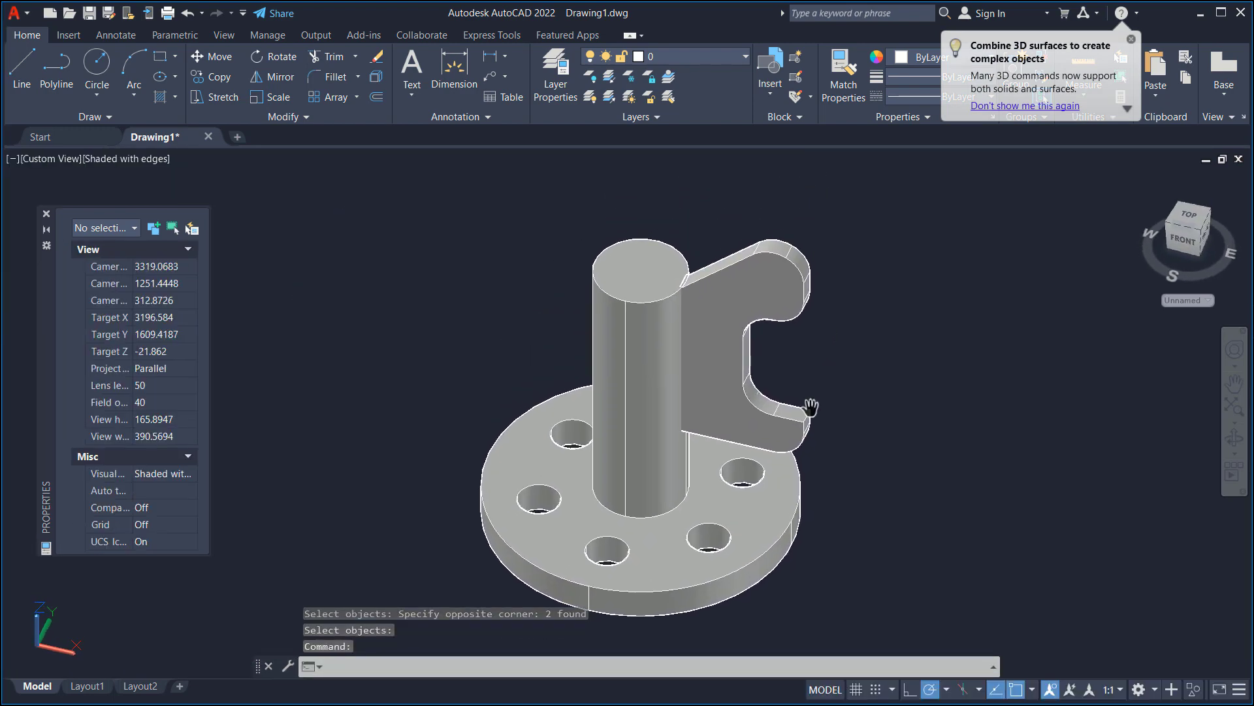
- Draw a circle of radius 10 centred on the shaft's top face
text(c)
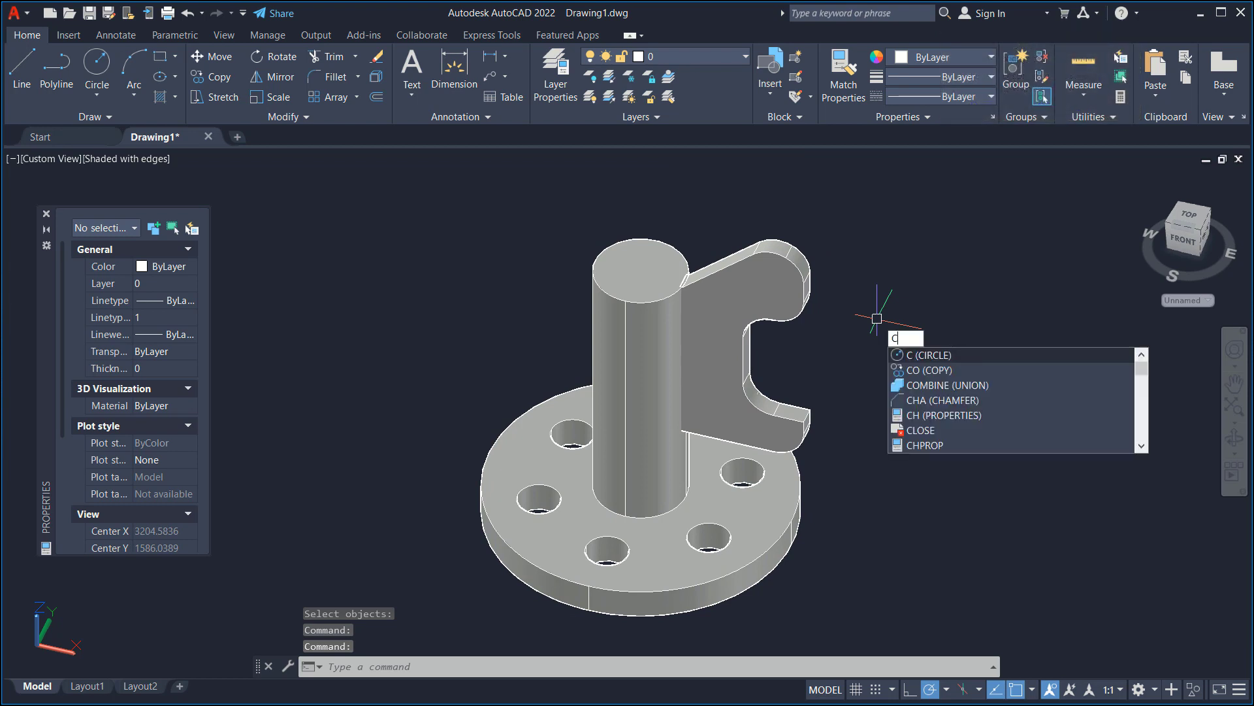
key(Return)
shift+right_click(633, 271)
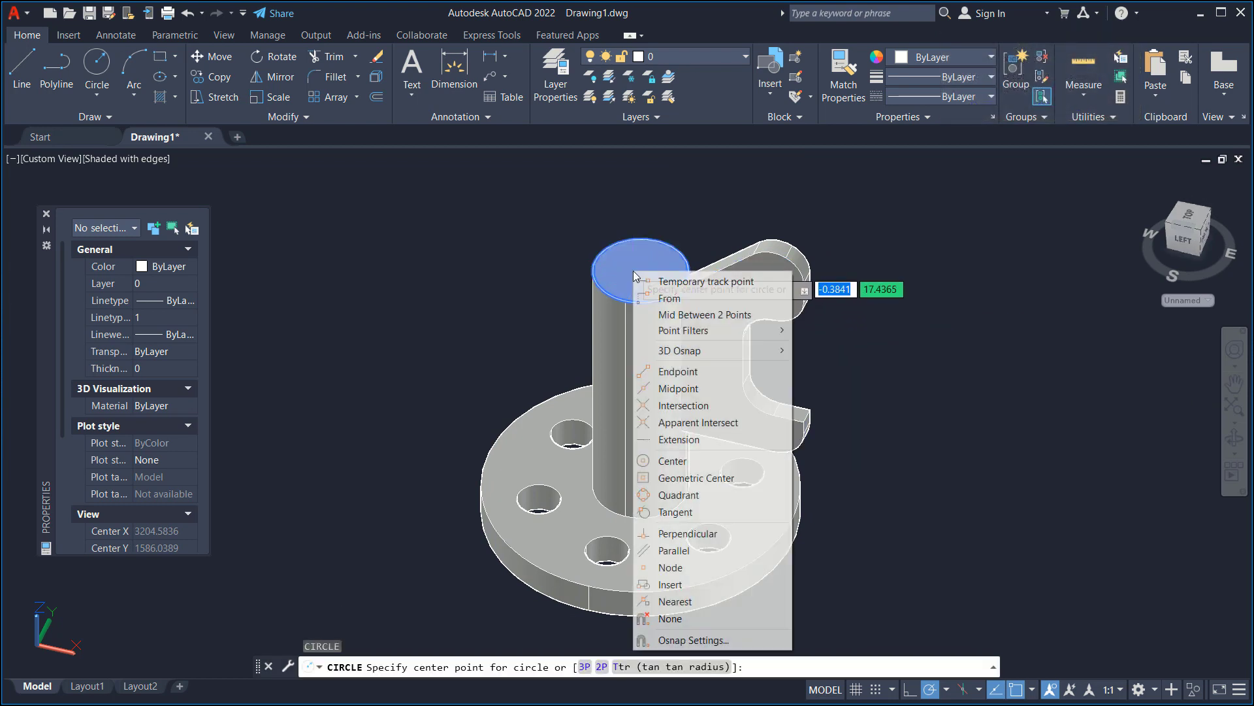
click(679, 457)
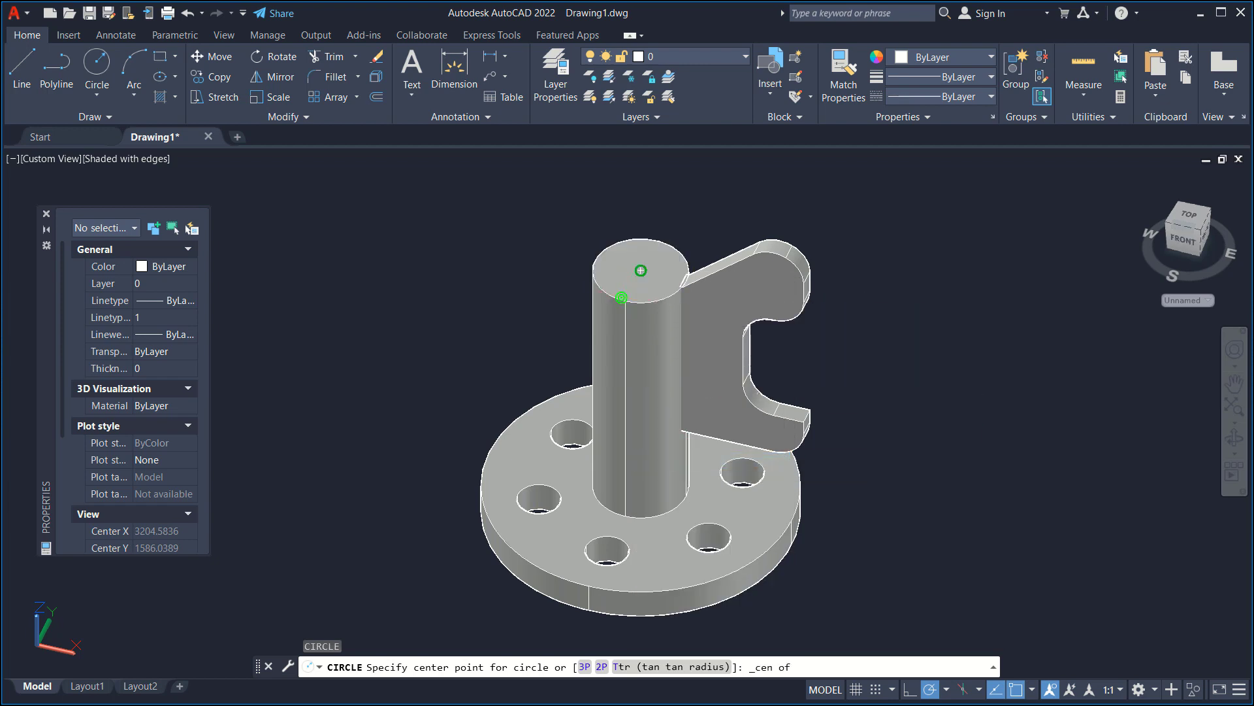
click(622, 297)
scroll(625, 277, up, 3)
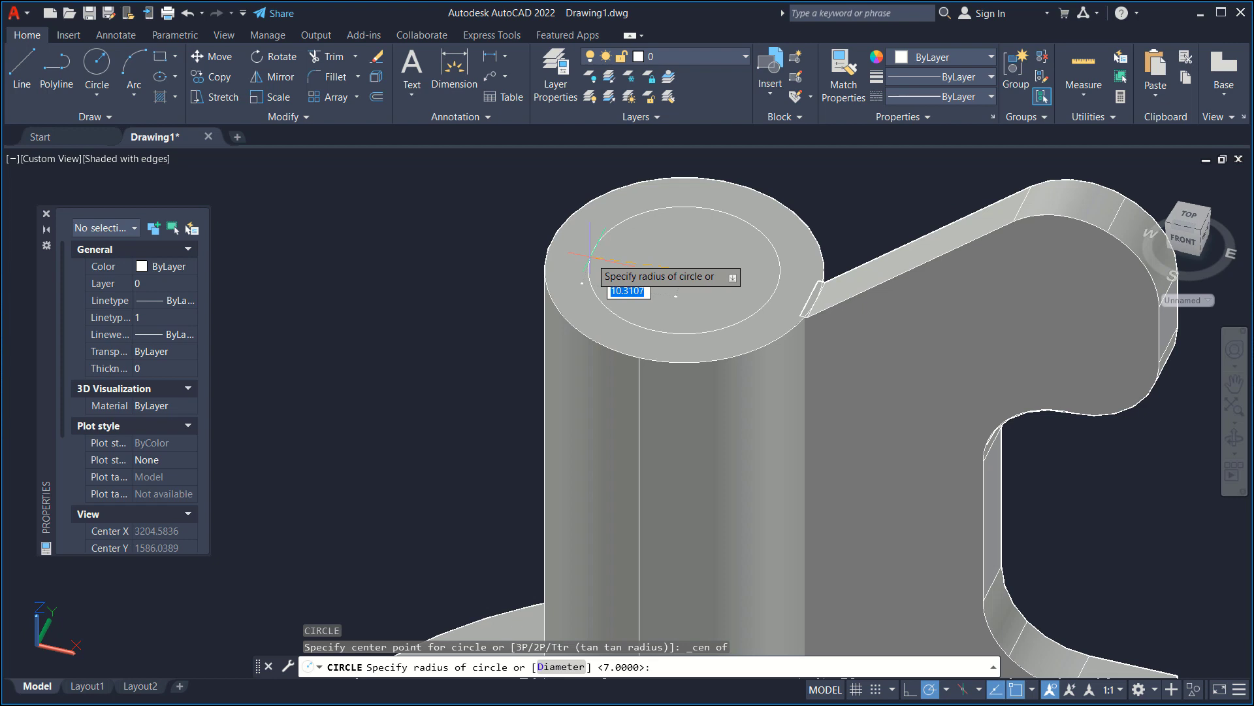
key(Return)
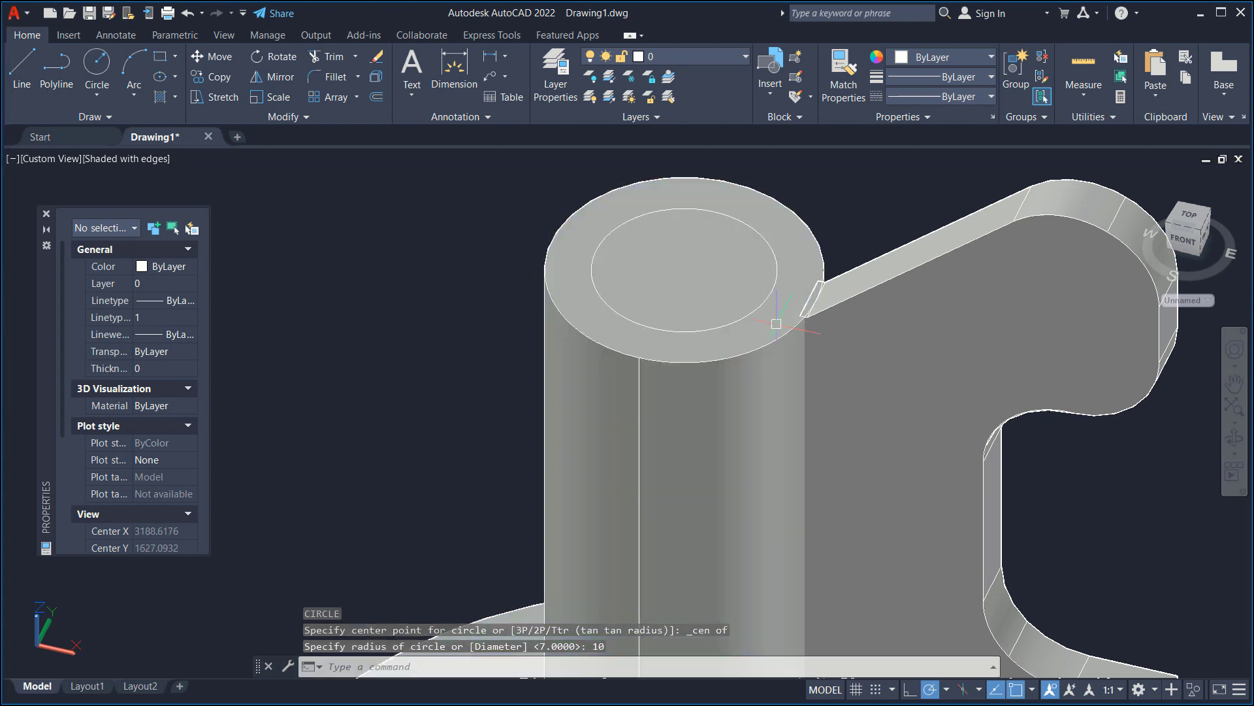
- Extrude the new circle downward through the whole shaft until it protrudes below the flange
scroll(701, 359, down, 5)
text(EX)
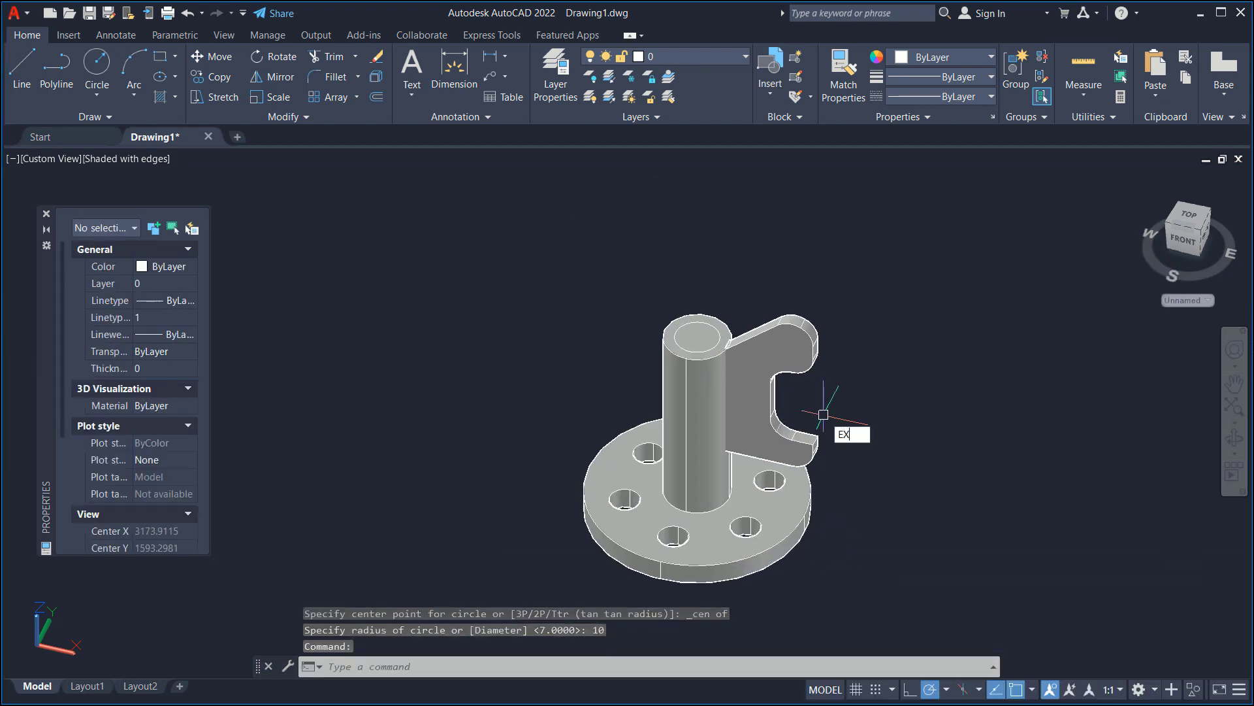
text(T)
key(Return)
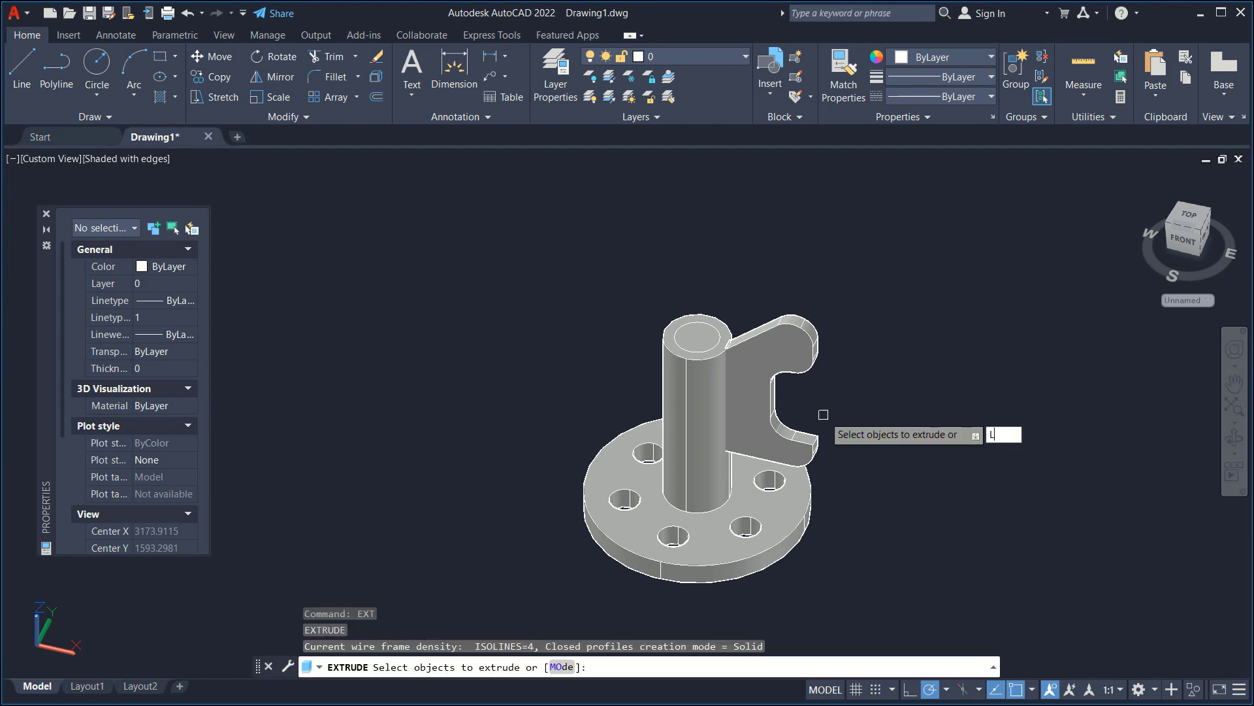
text(L)
key(Return)
key(Return)
click(905, 610)
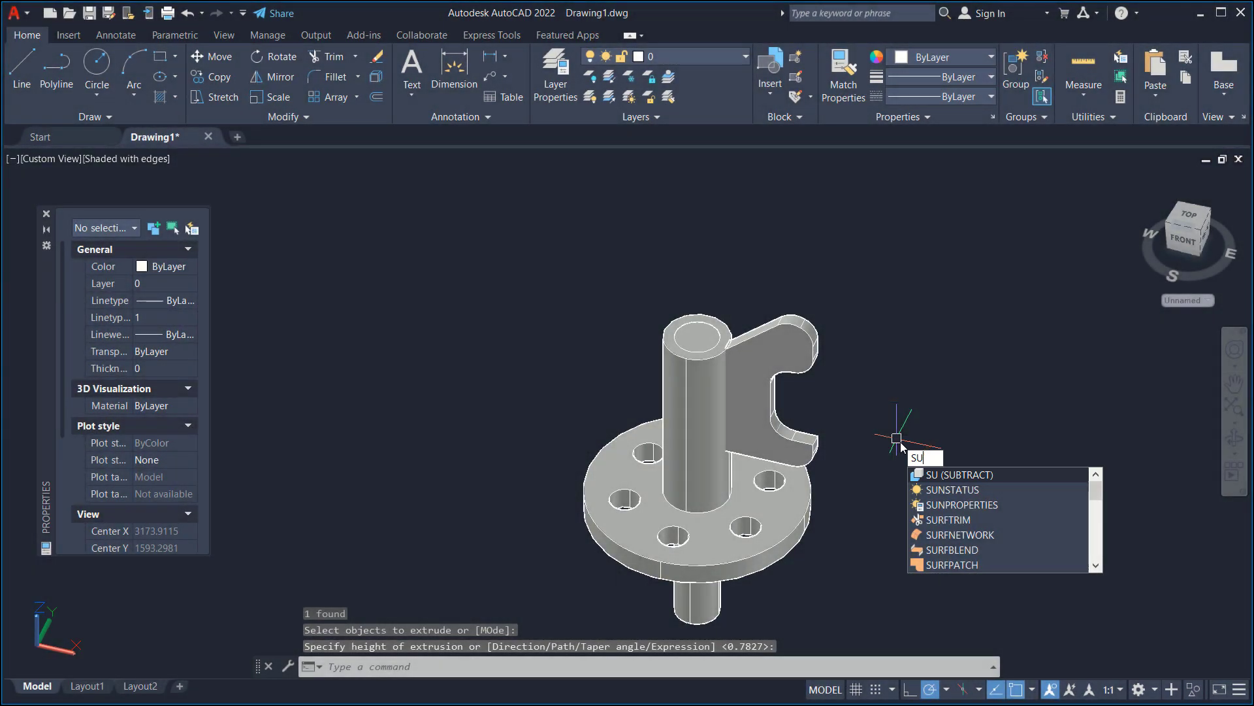
- Subtract the inner cylinder from the flanged shaft to bore it through
key(Return)
click(805, 523)
key(Return)
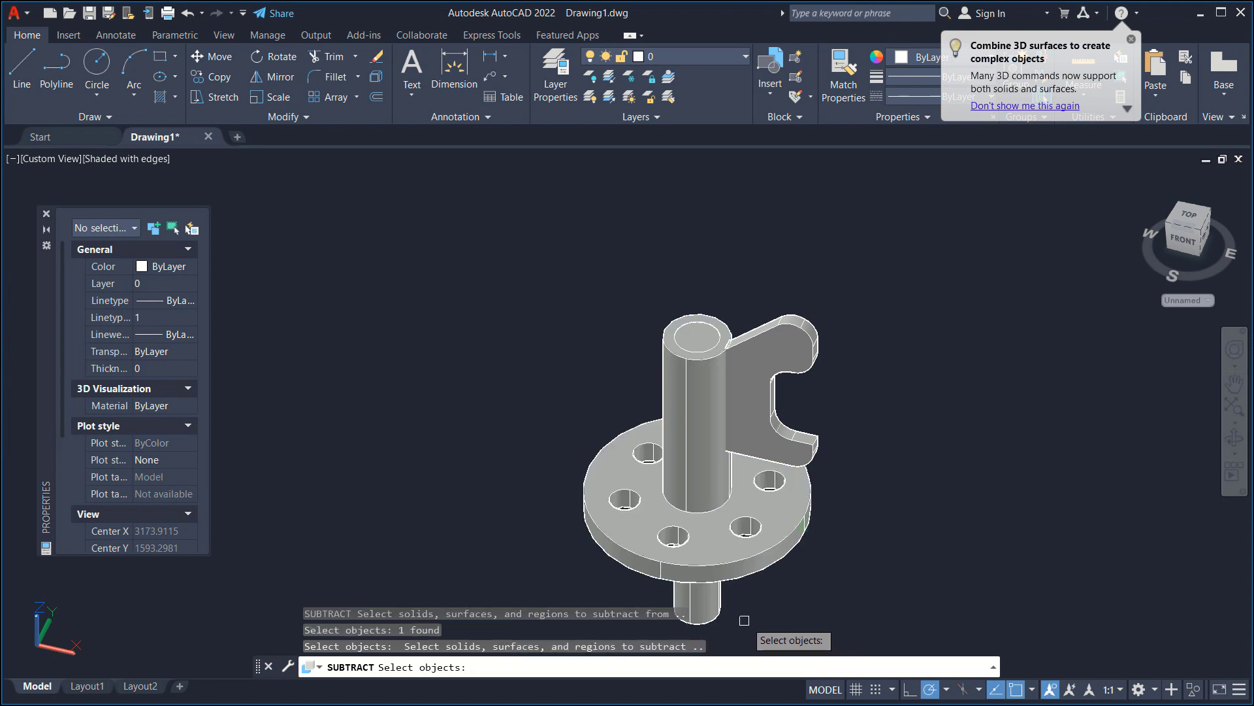
click(714, 612)
key(Return)
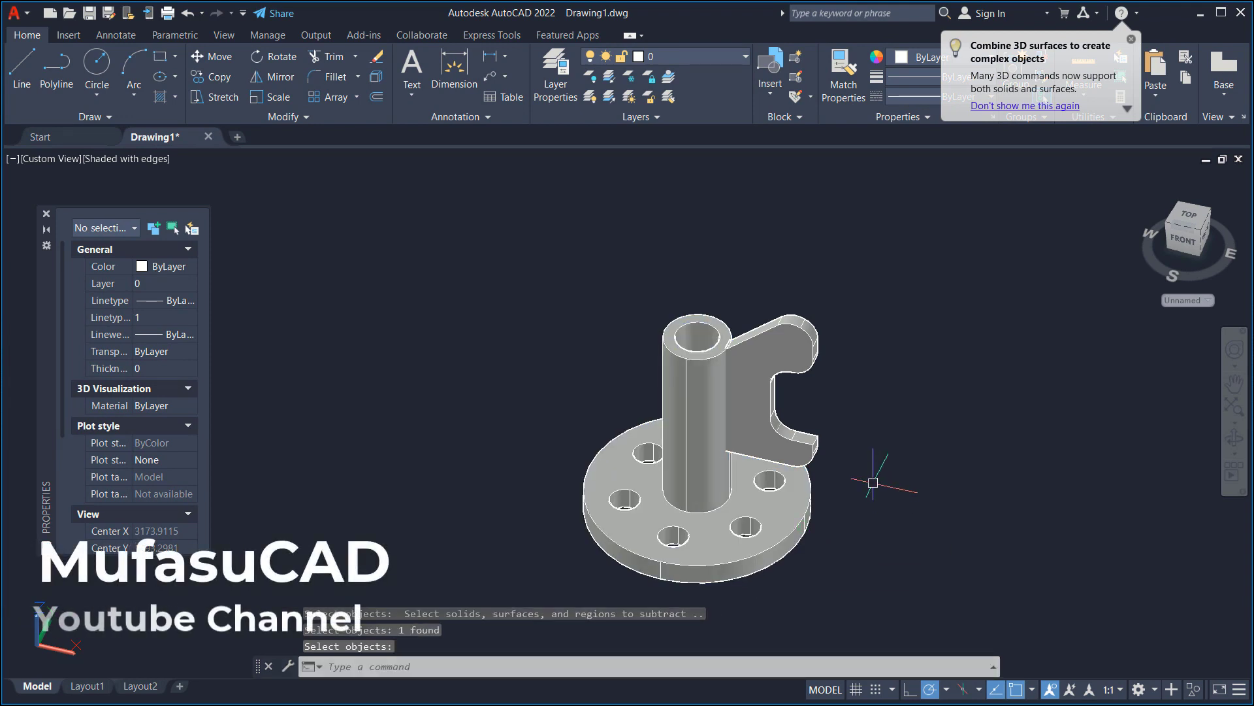
- Create a polar array of the hook plate around the shaft's top centre with 6 items over 360 degrees
text(ARRAY)
key(Return)
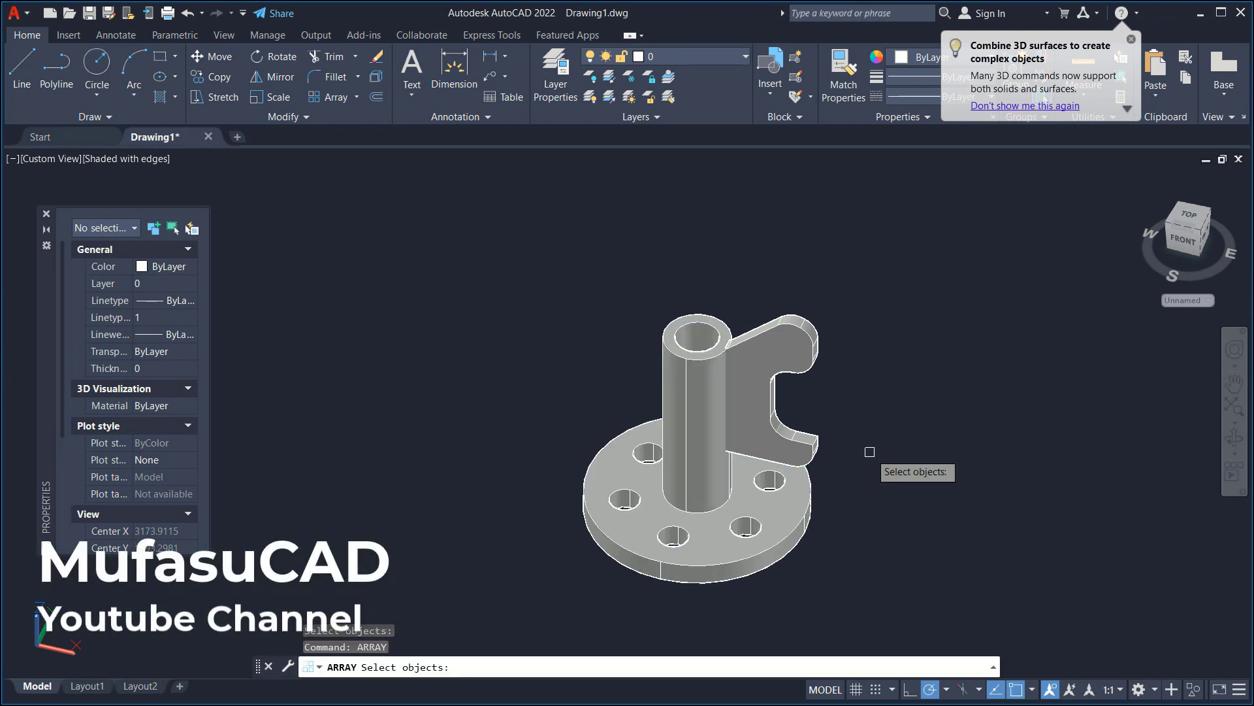
click(812, 346)
key(Return)
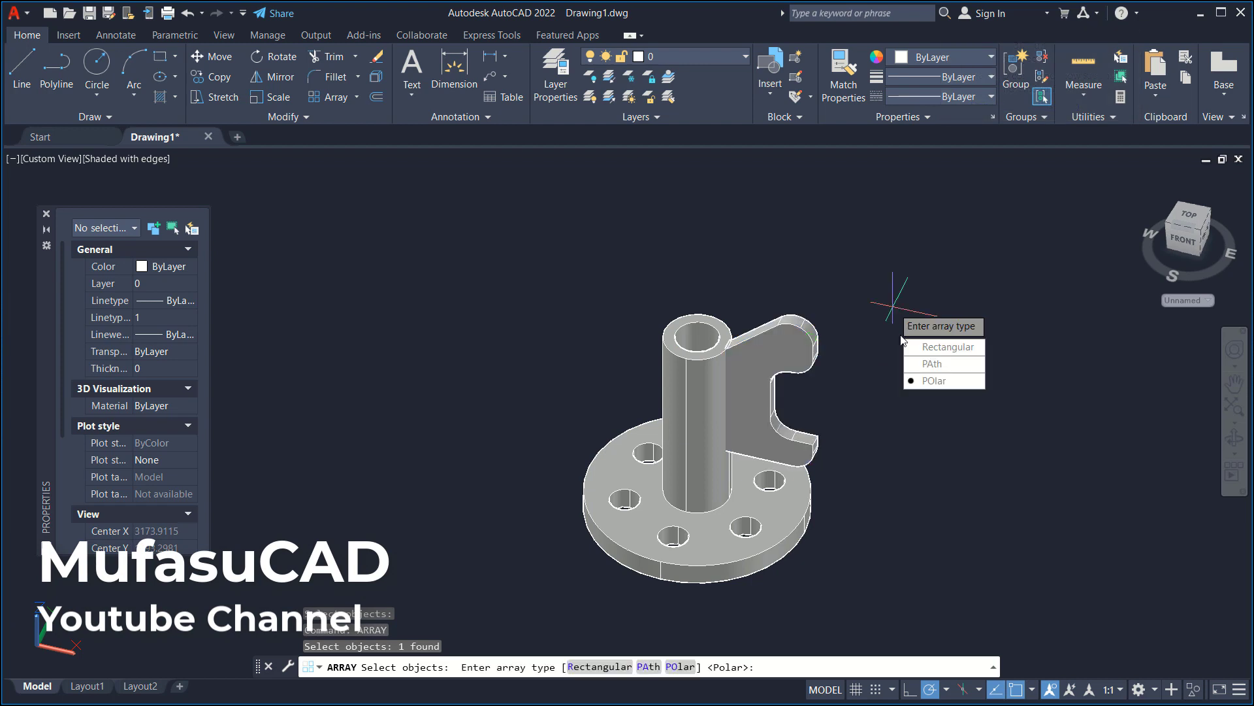
click(934, 381)
click(700, 336)
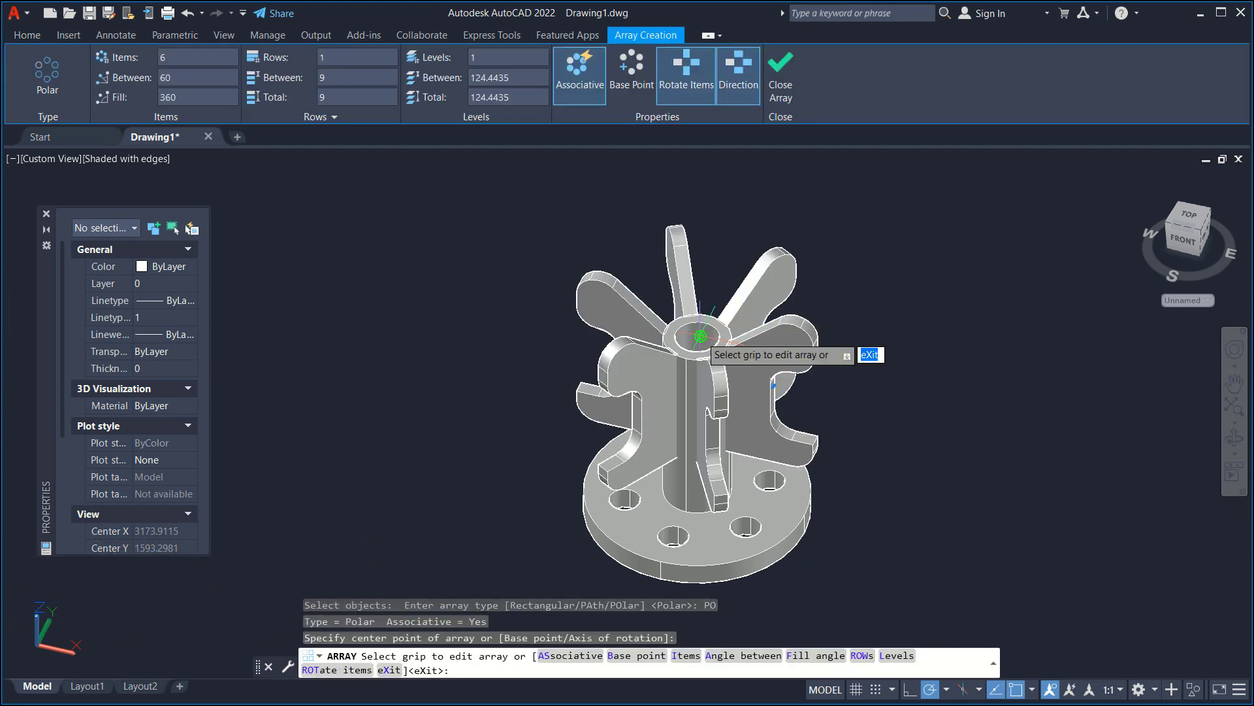
key(Return)
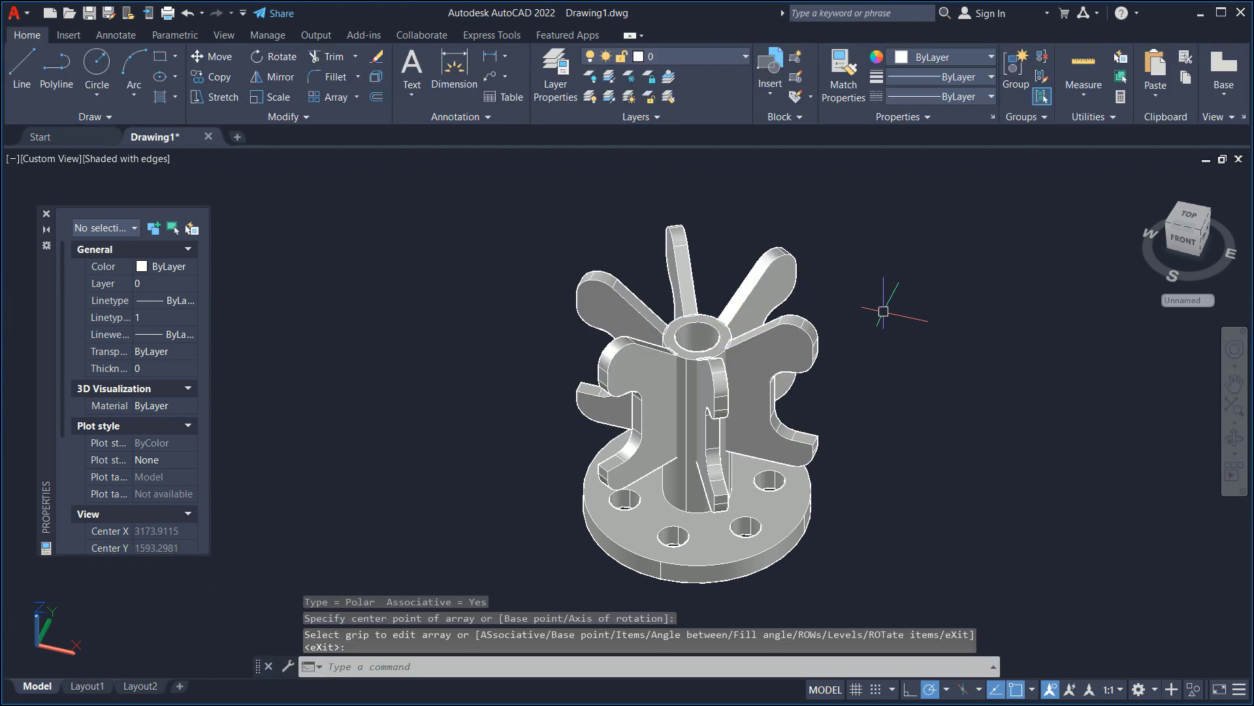
- Explode the polar array of hook plates into separate solids
text(EXPLODE)
key(Return)
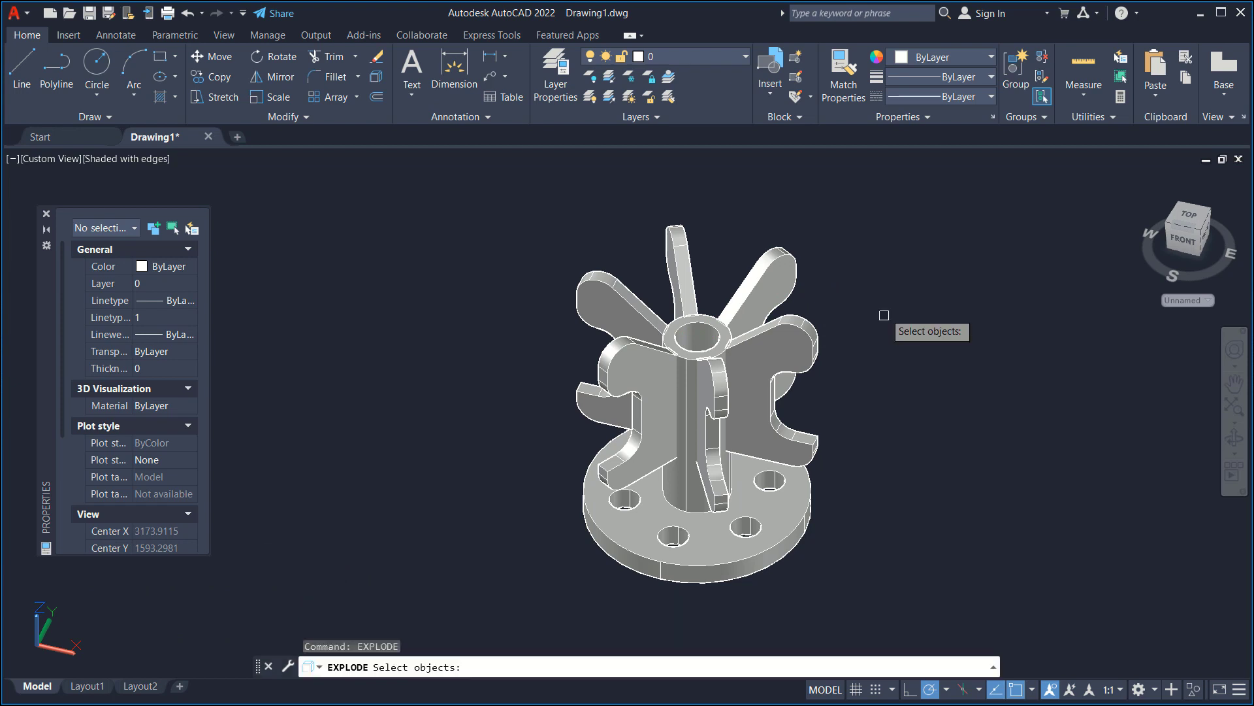
click(795, 338)
shift+middle_drag(798, 333, 886, 341)
key(Return)
- Union all hook plates with the flanged shaft into a single solid
text(UNI)
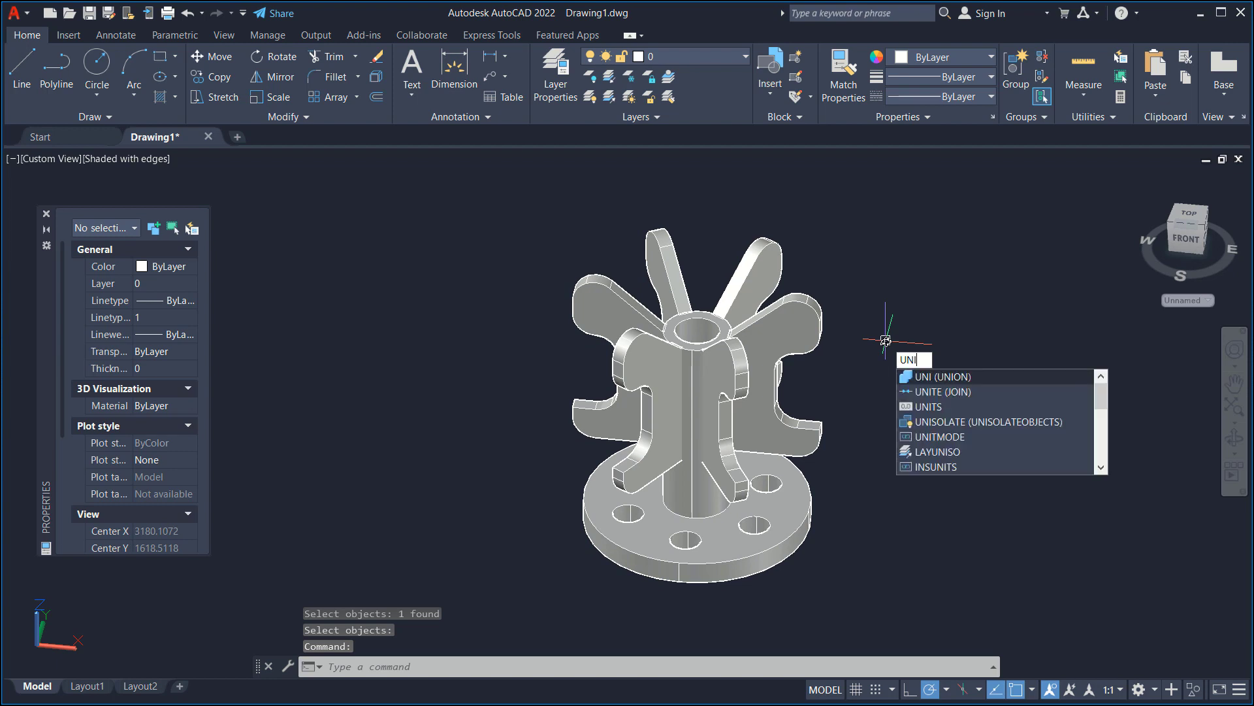
key(Return)
click(938, 238)
click(595, 537)
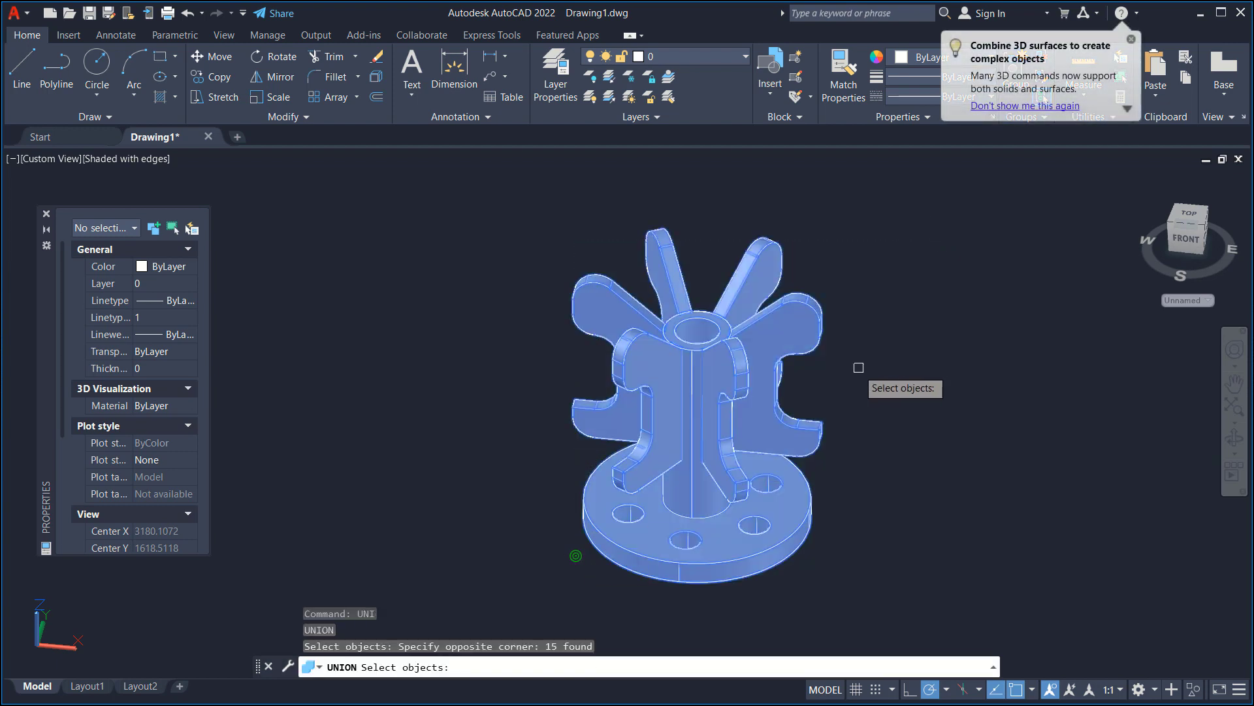
key(Return)
- Fillet the upper outer edge of the base flange with a radius of 3
text(F)
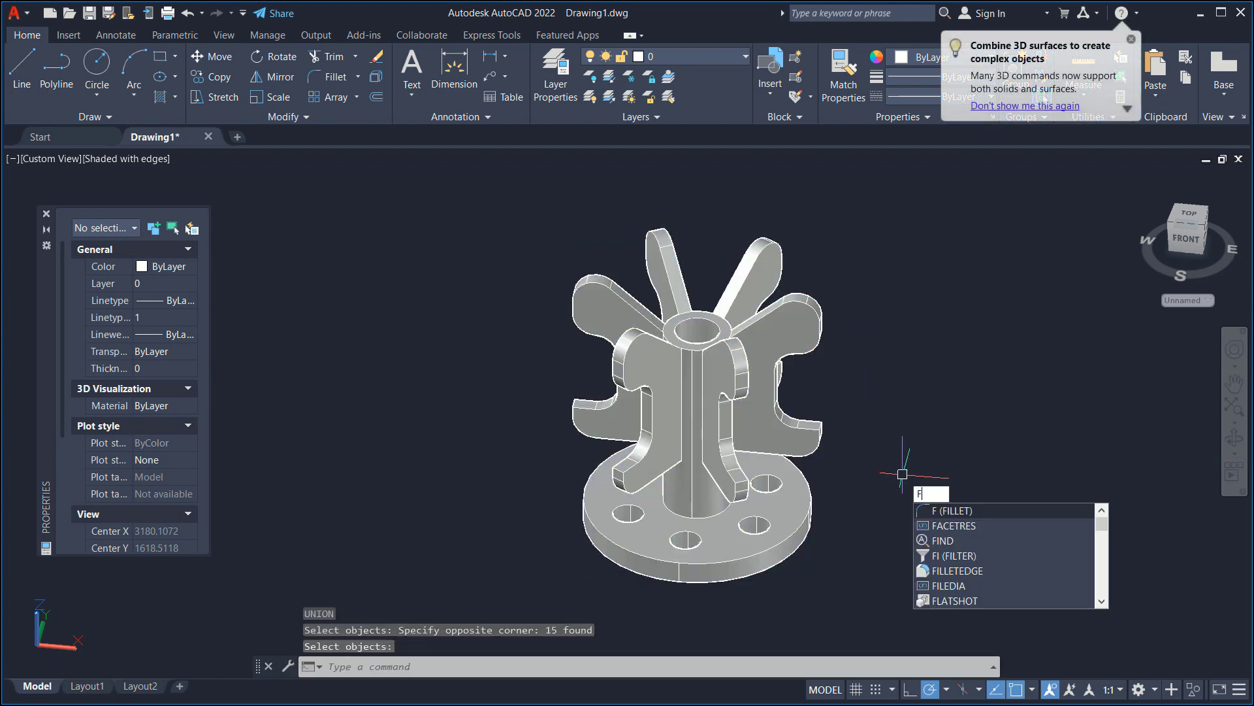
key(Return)
text(R)
key(Return)
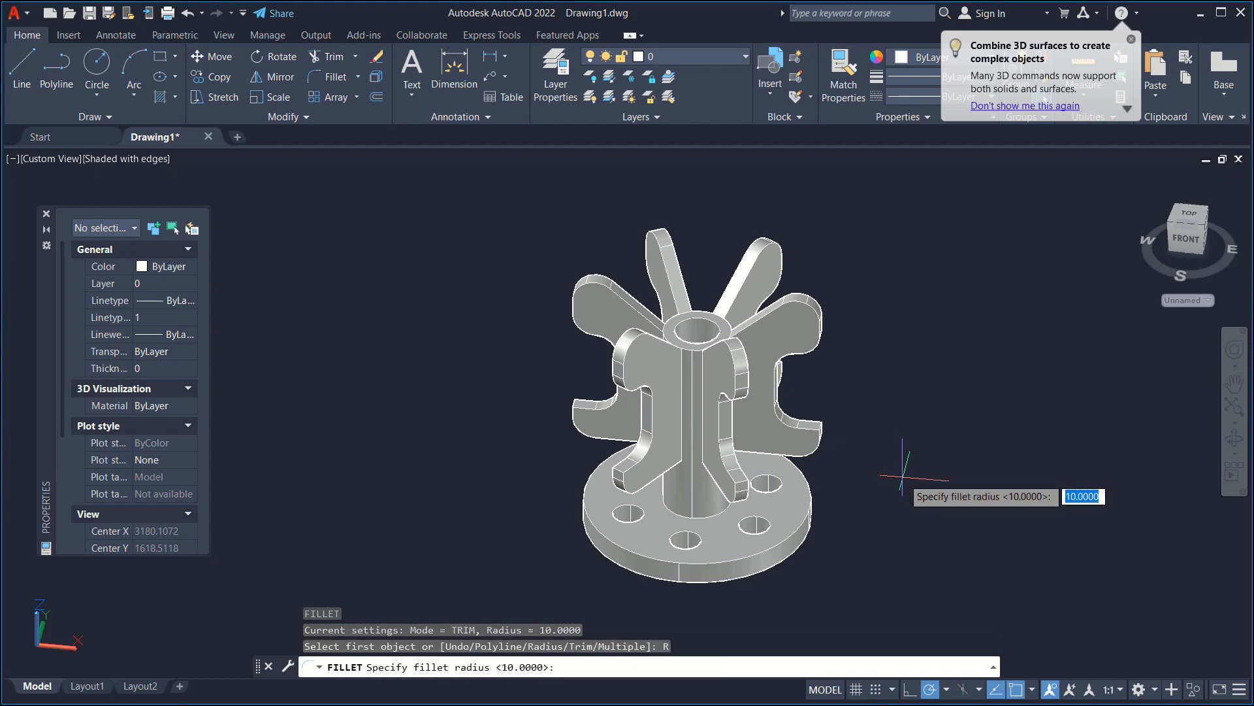
text(3)
key(Return)
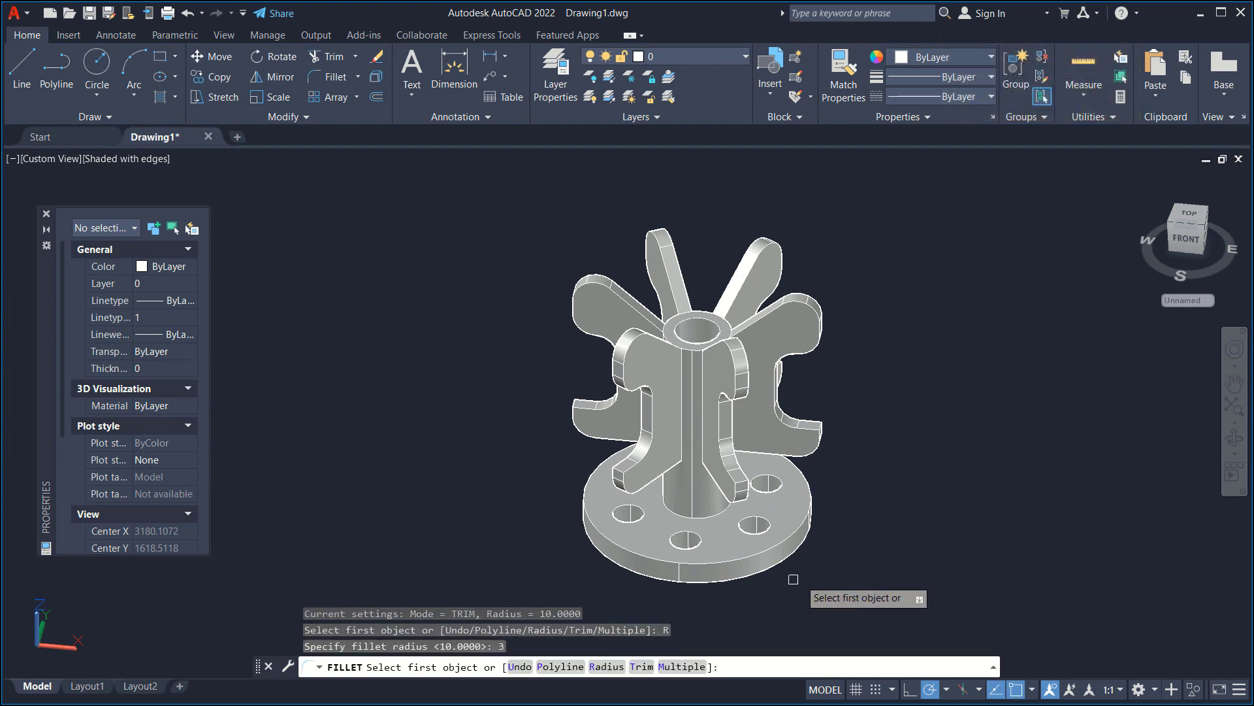
click(748, 563)
key(Return)
key(Return)
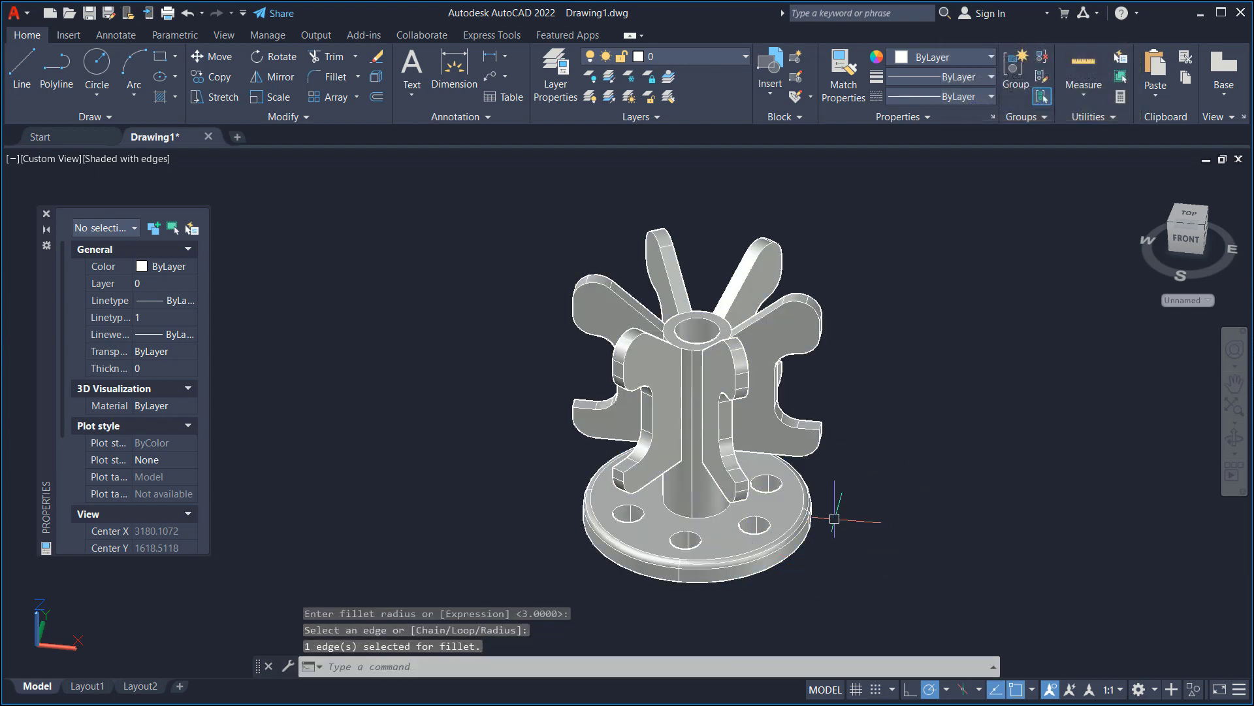
- Fillet the edge where the shaft meets the flange's upper face with the same radius of 3
key(Return)
click(715, 518)
key(Return)
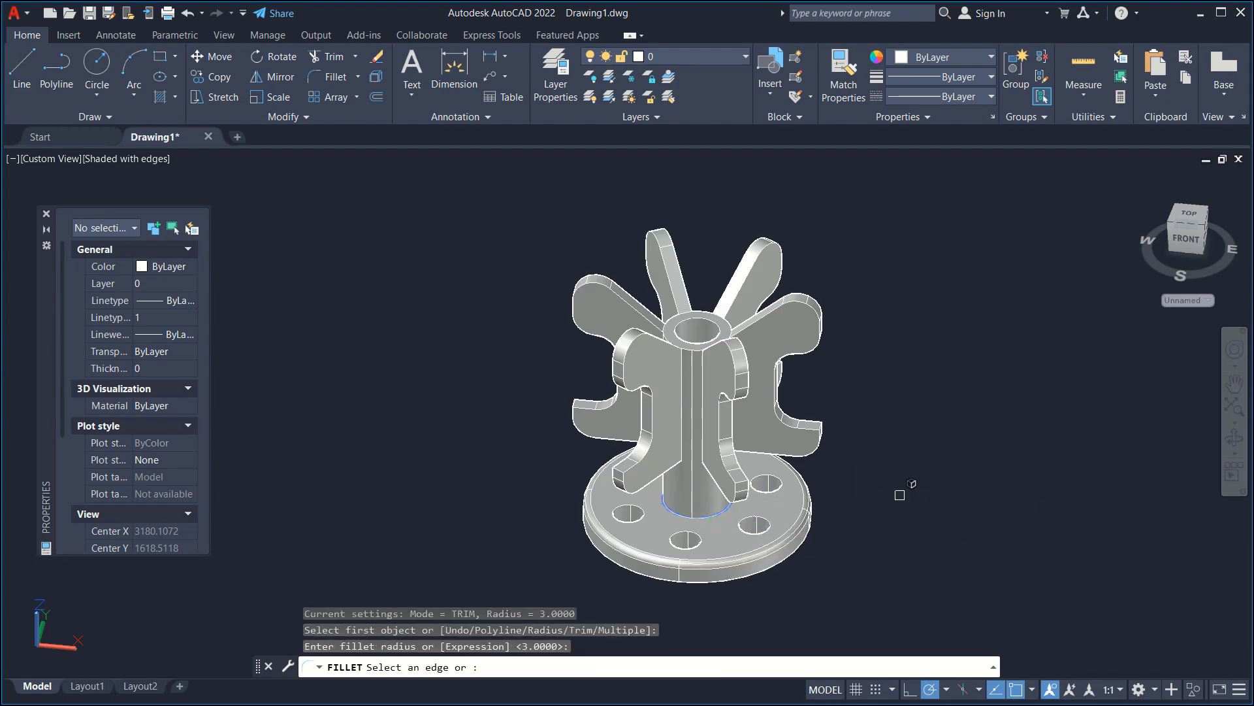
key(Return)
shift+middle_drag(902, 507, 851, 495)
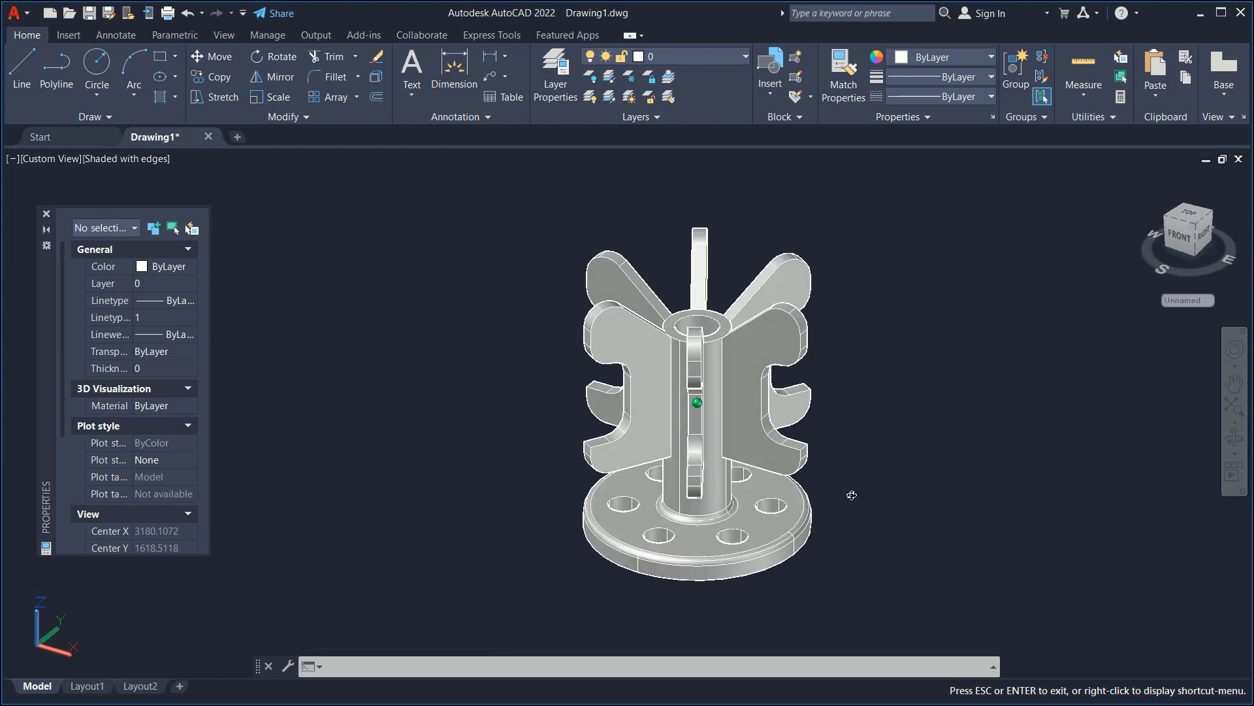
scroll(866, 474, down, 3)
middle_drag(901, 457, 804, 436)
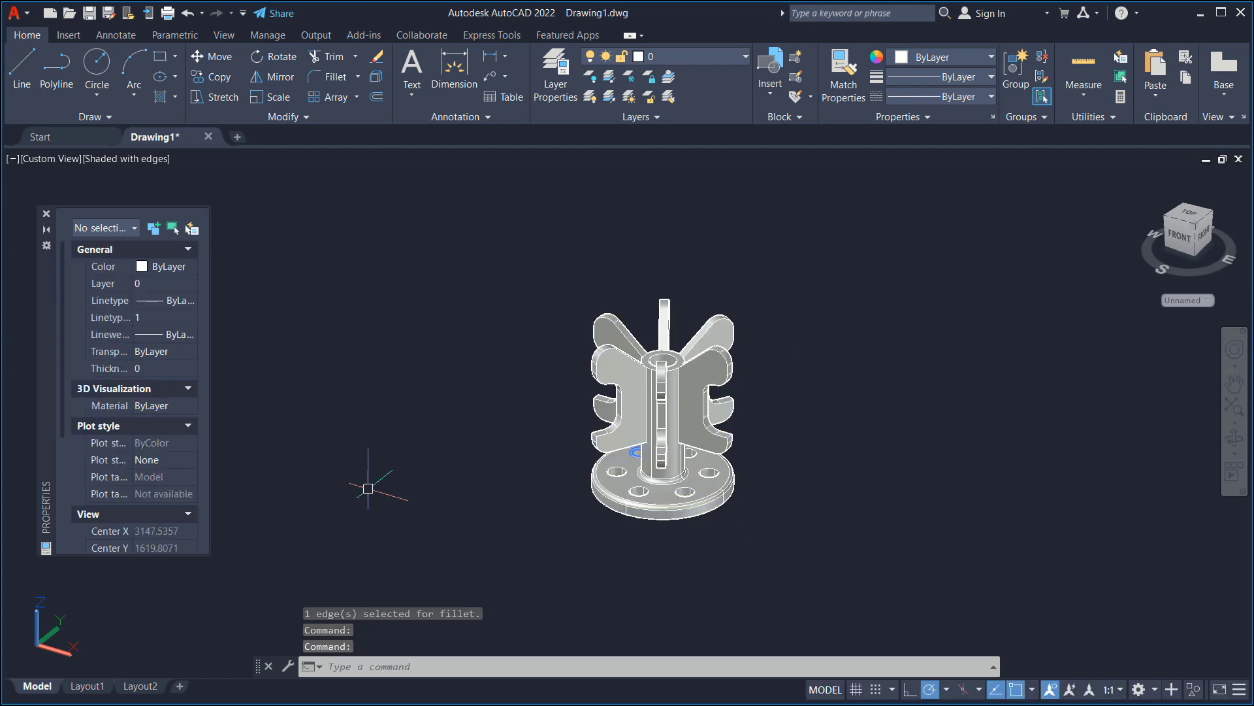
- Switch to Layout1 and delete its existing viewport
click(85, 686)
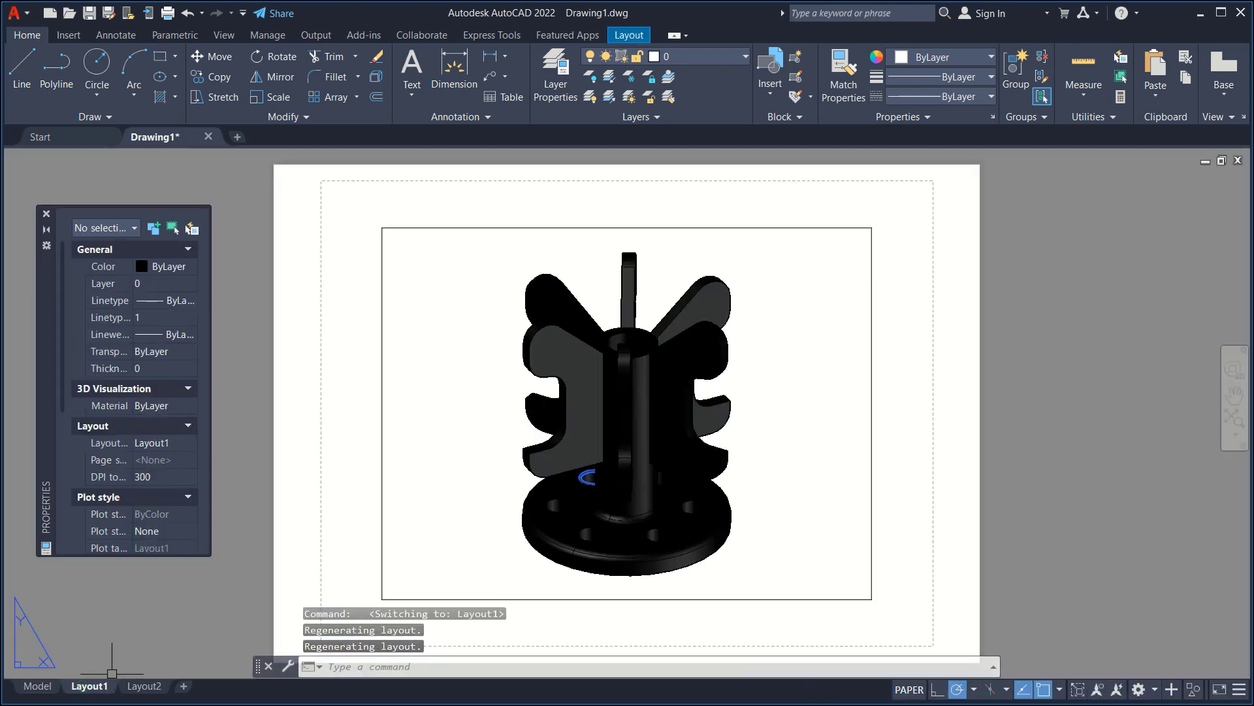
key(ctrl+z)
key(ctrl+z)
key(ctrl+z)
scroll(822, 417, down, 5)
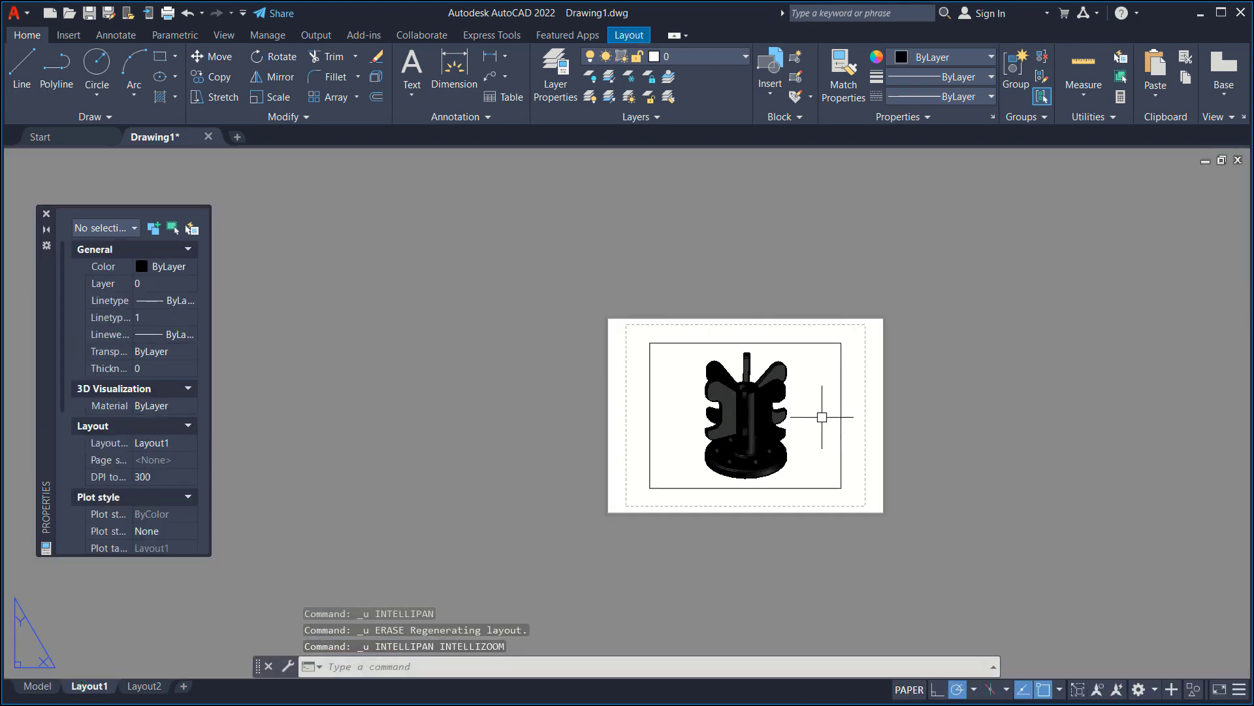
click(767, 346)
click(583, 455)
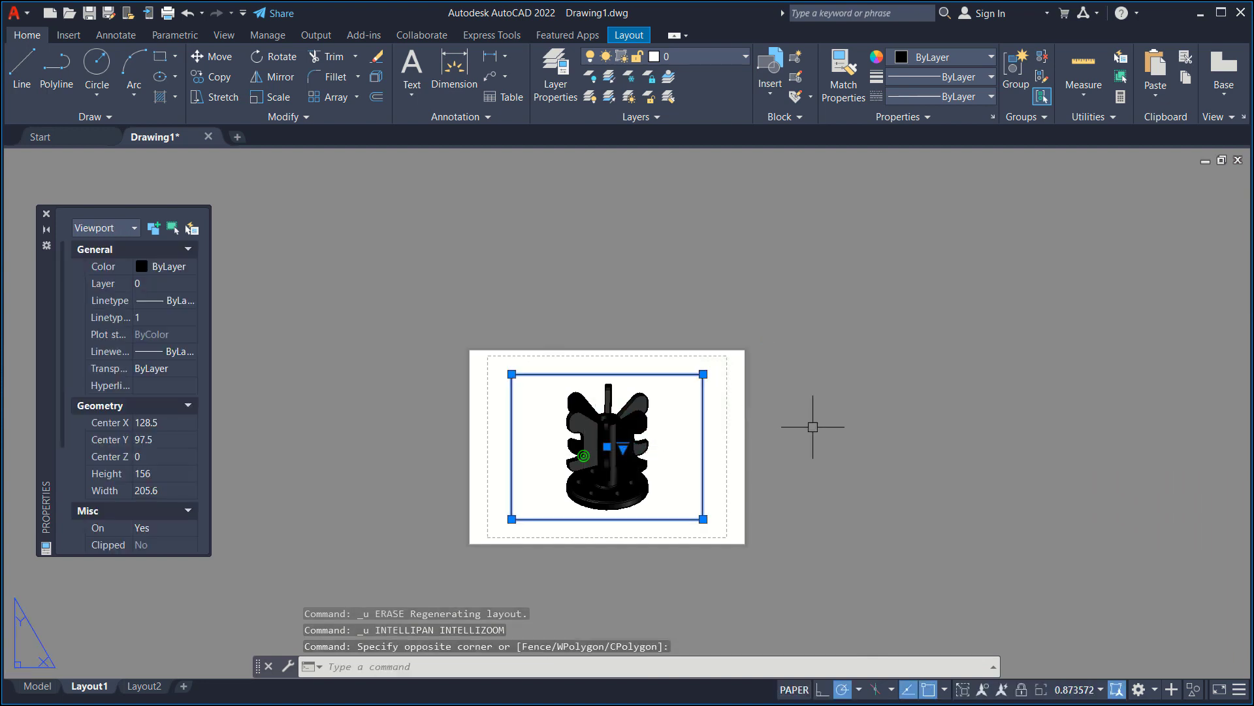
key(Delete)
- Draw a rectangle 210 wide and 297 high beside the sheet in the layout
middle_drag(829, 414, 755, 433)
text(REC)
key(Return)
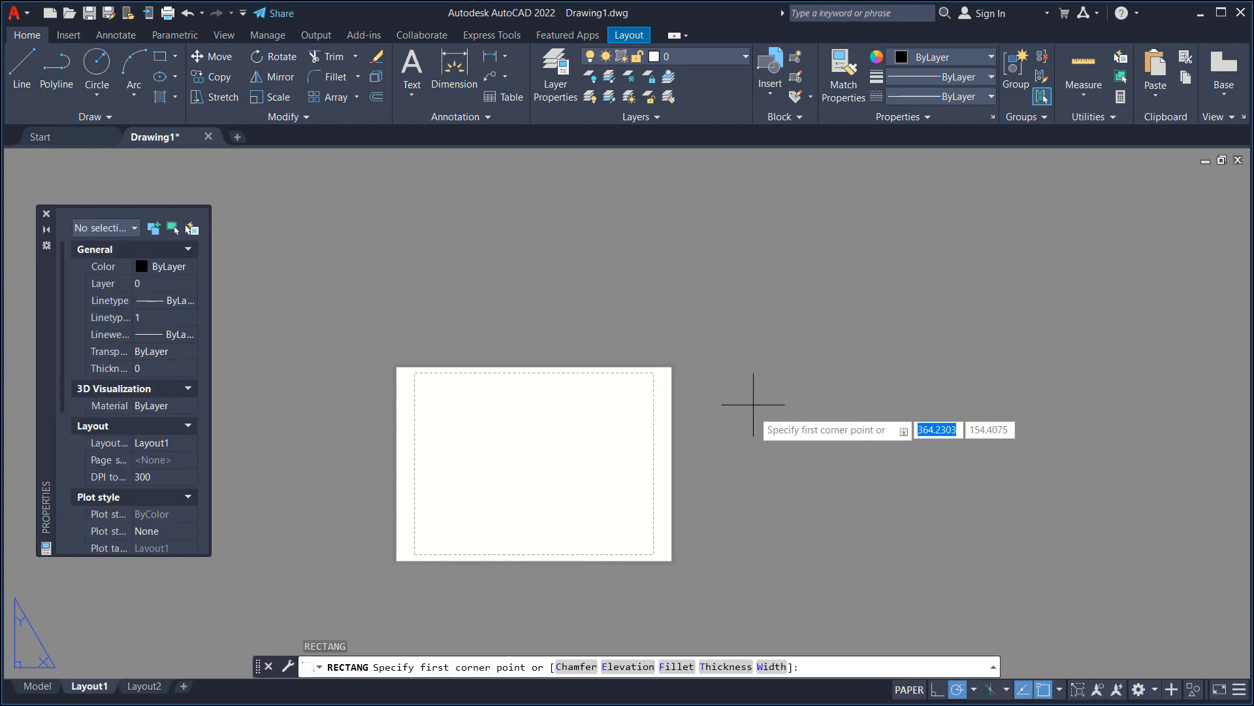
click(750, 331)
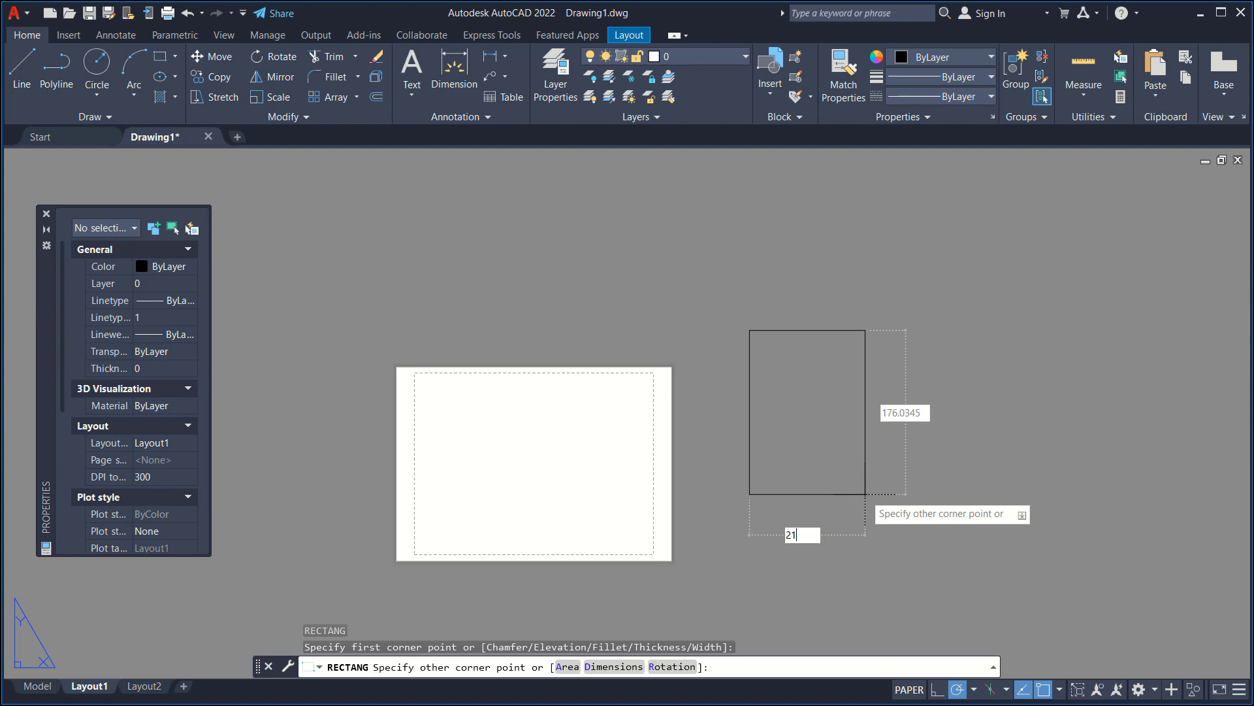
text(210)
key(Tab)
text(2)
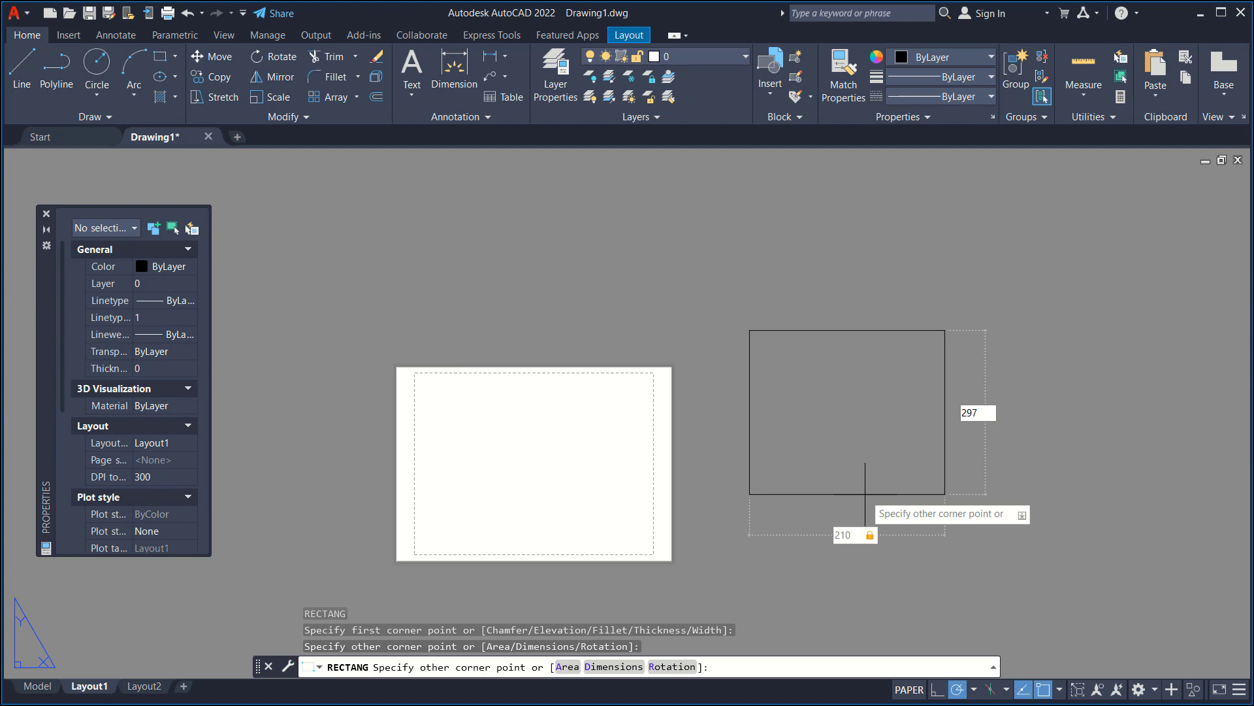
key(Return)
- Offset the 210 by 297 rectangle inward by 10 to form an inner border
middle_drag(866, 505, 757, 445)
scroll(809, 440, up, 2)
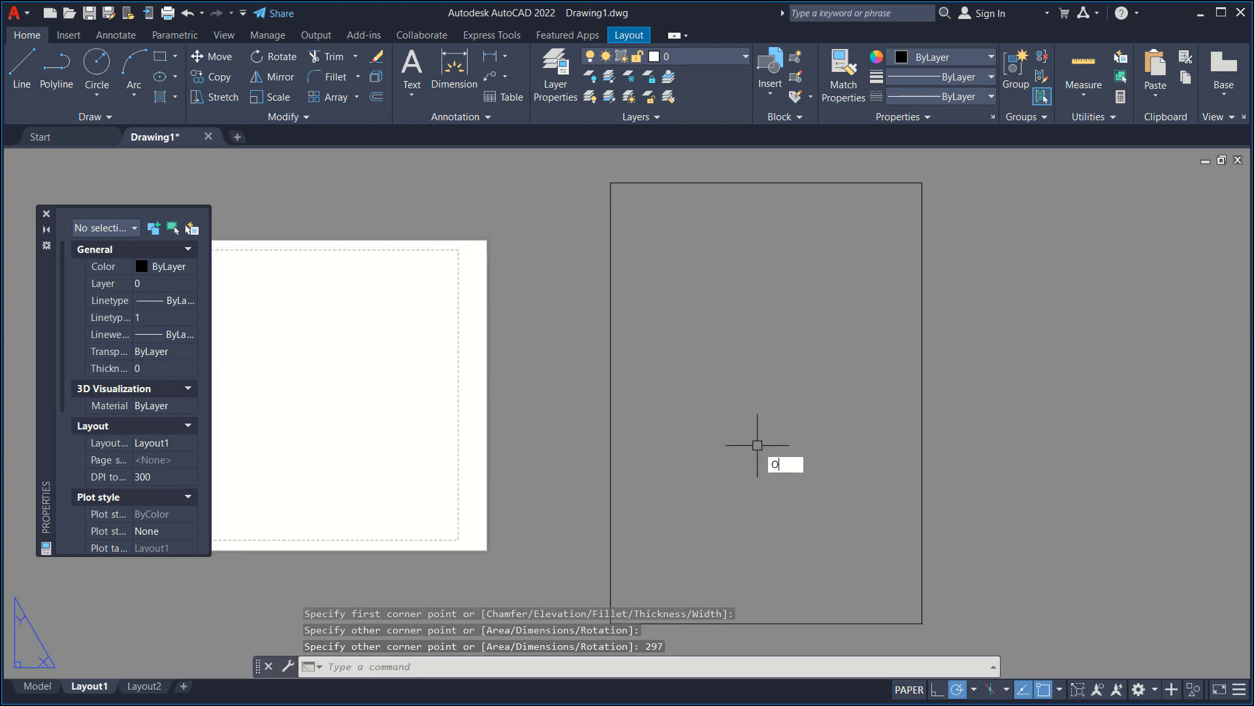
key(Return)
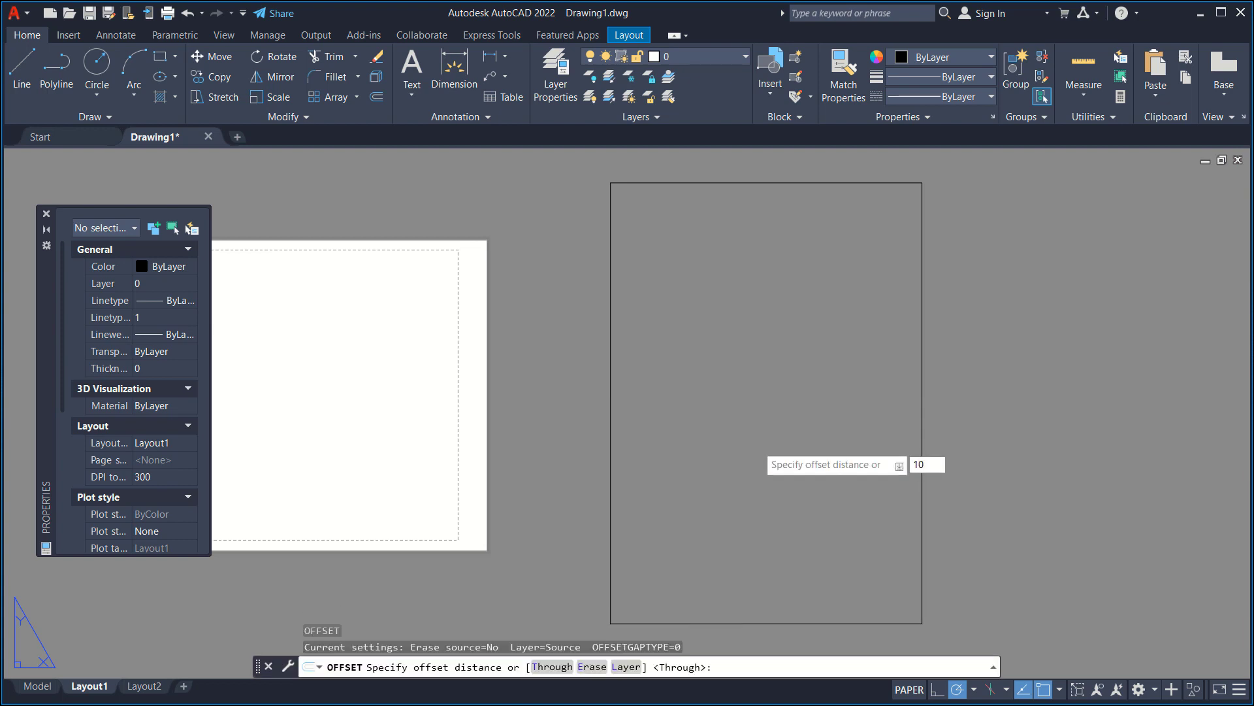
text(10)
key(Return)
click(611, 454)
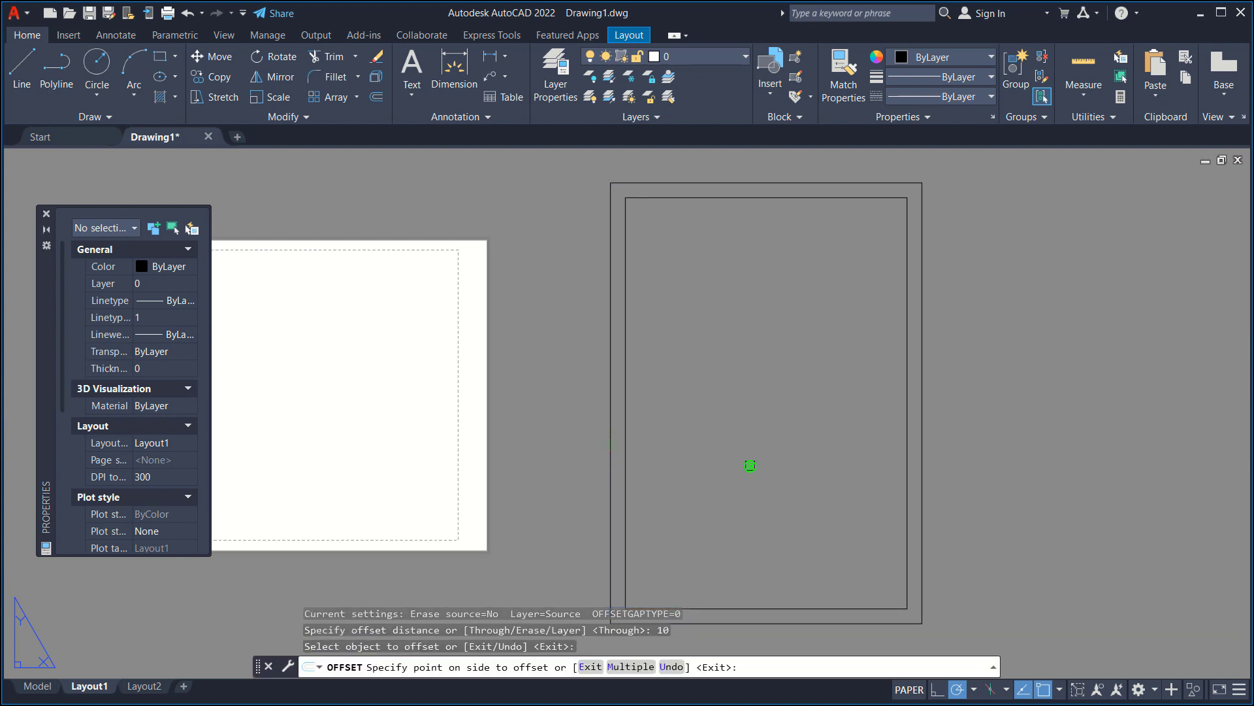
click(751, 470)
key(Return)
- Explode the inner border rectangle into separate lines
middle_drag(784, 512, 783, 489)
text(EX)
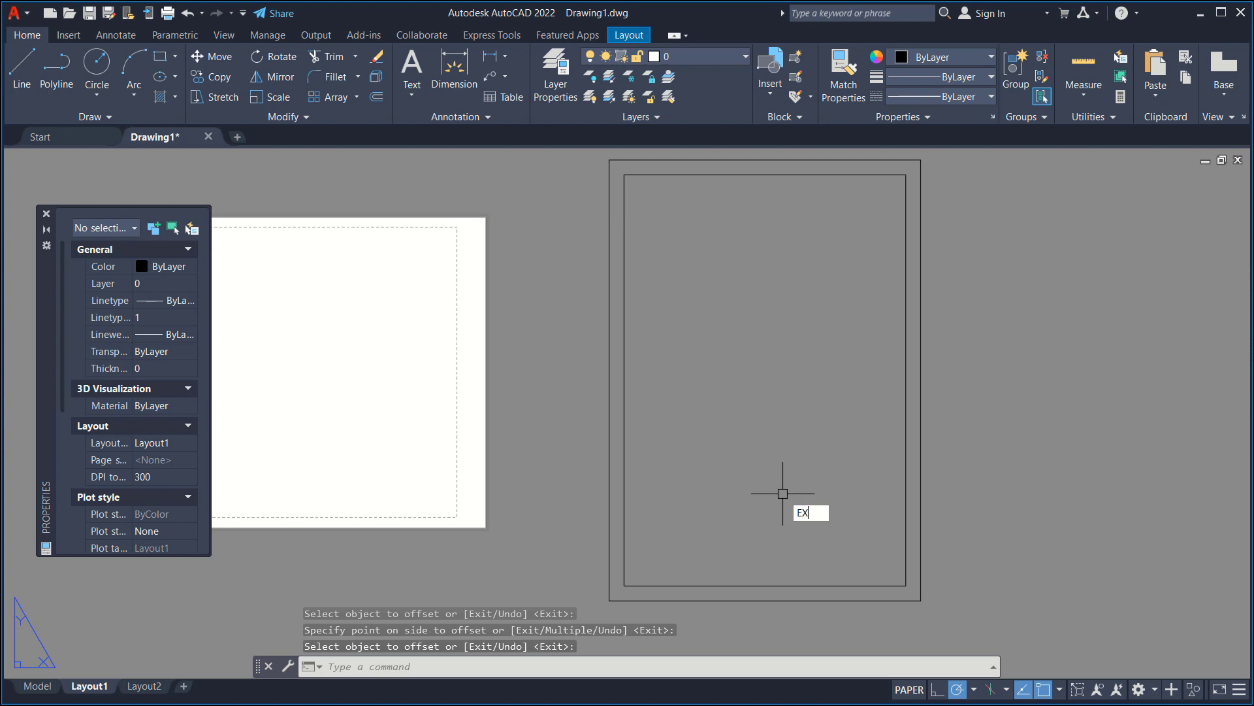
text(PLODE)
key(Return)
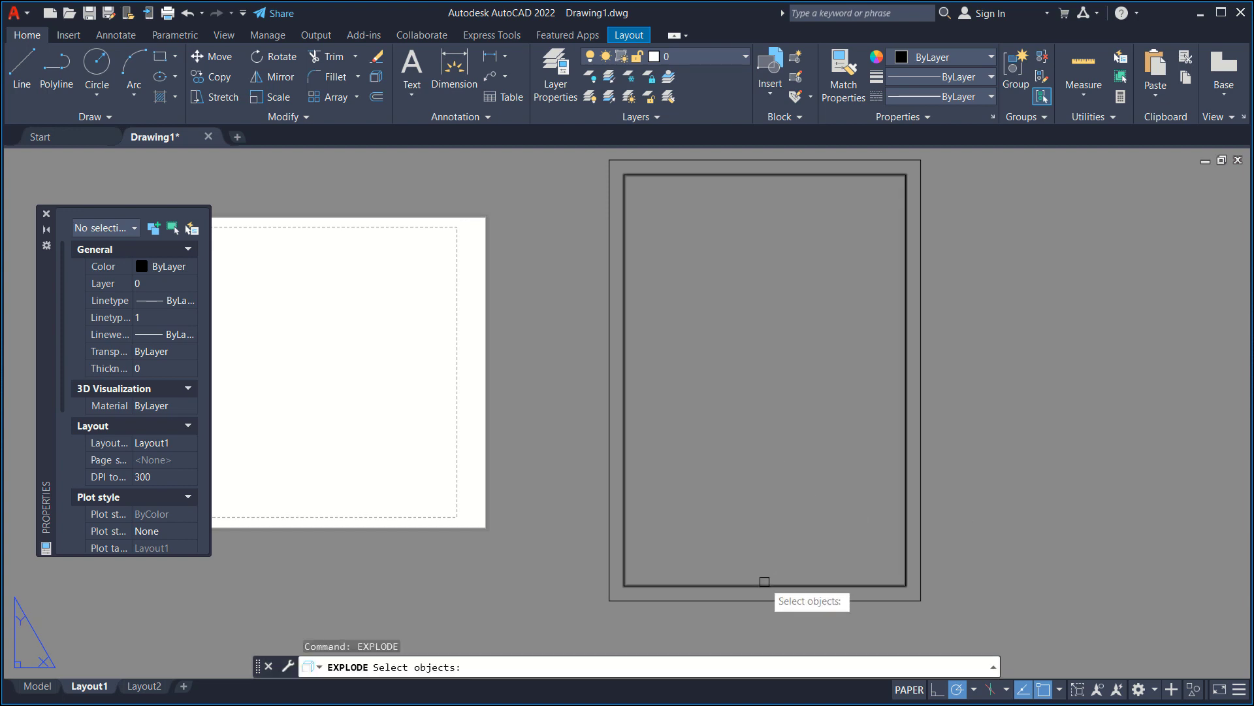
click(764, 581)
key(Return)
- Copy the inner border's right-hand vertical line 150 to the left
scroll(738, 533, up, 2)
mouse_move(720, 540)
middle_down()
mouse_move(737, 509)
mouse_move(723, 516)
middle_up()
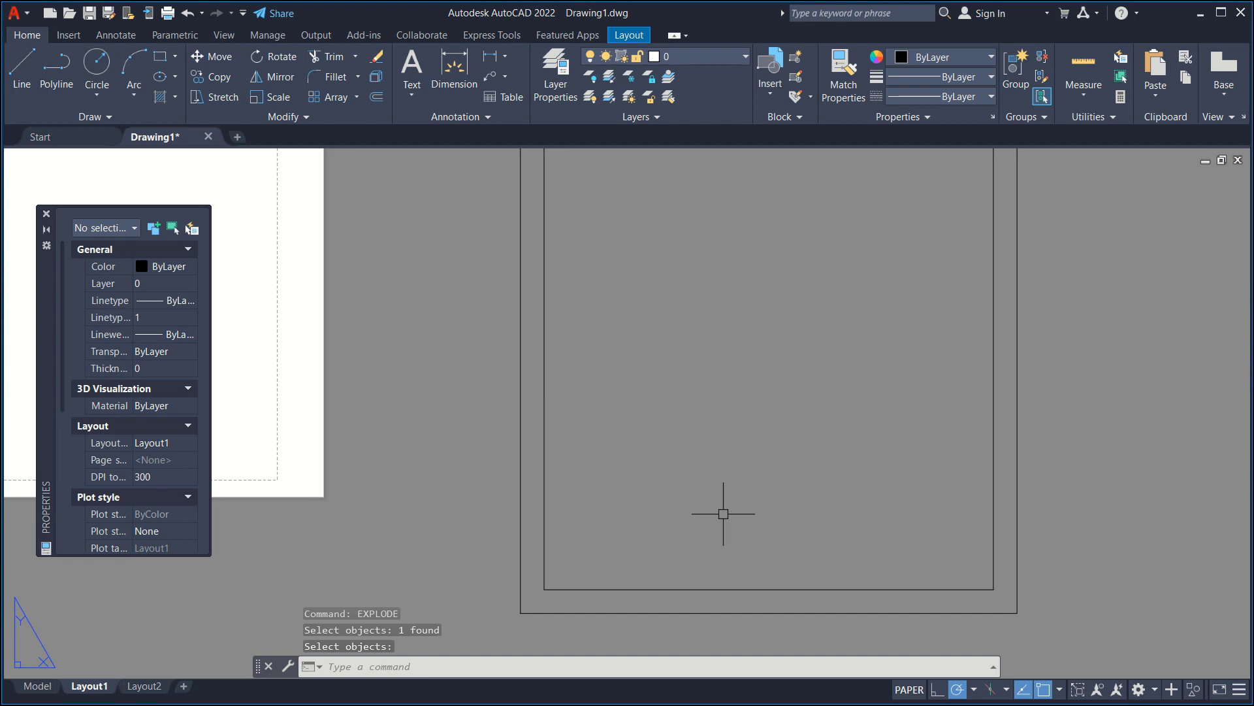
text(CO)
key(Return)
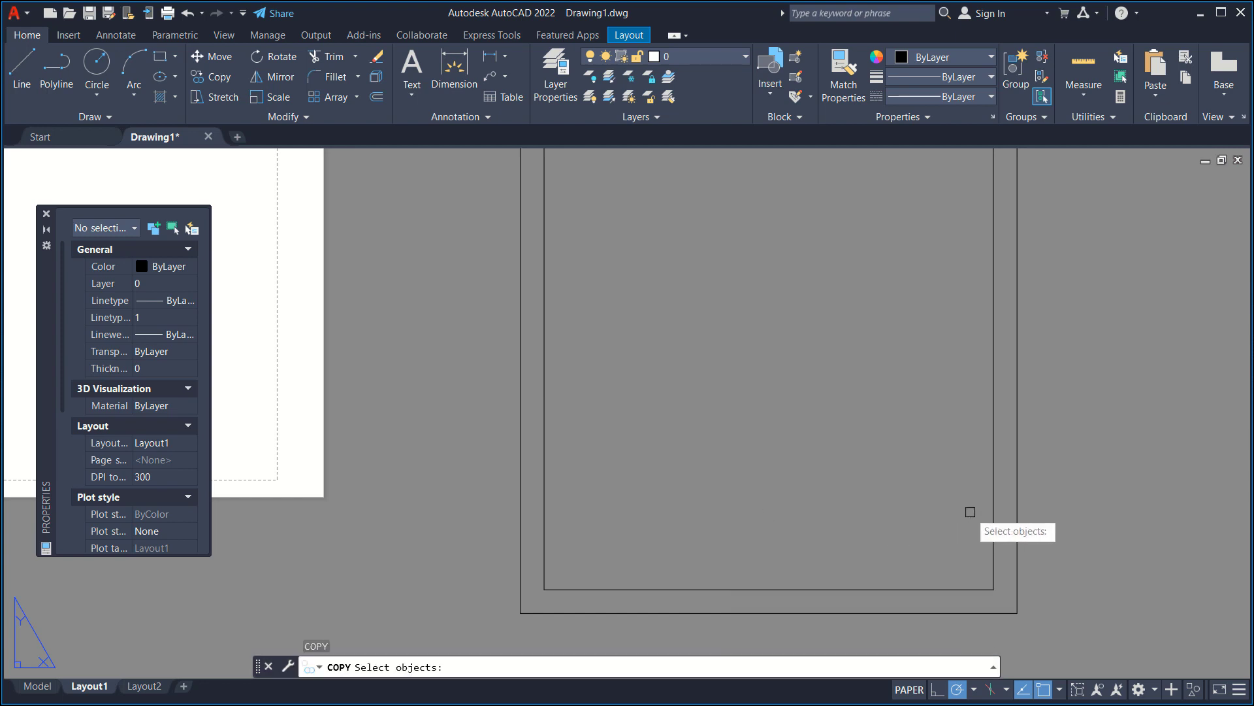
click(991, 494)
key(Return)
click(935, 495)
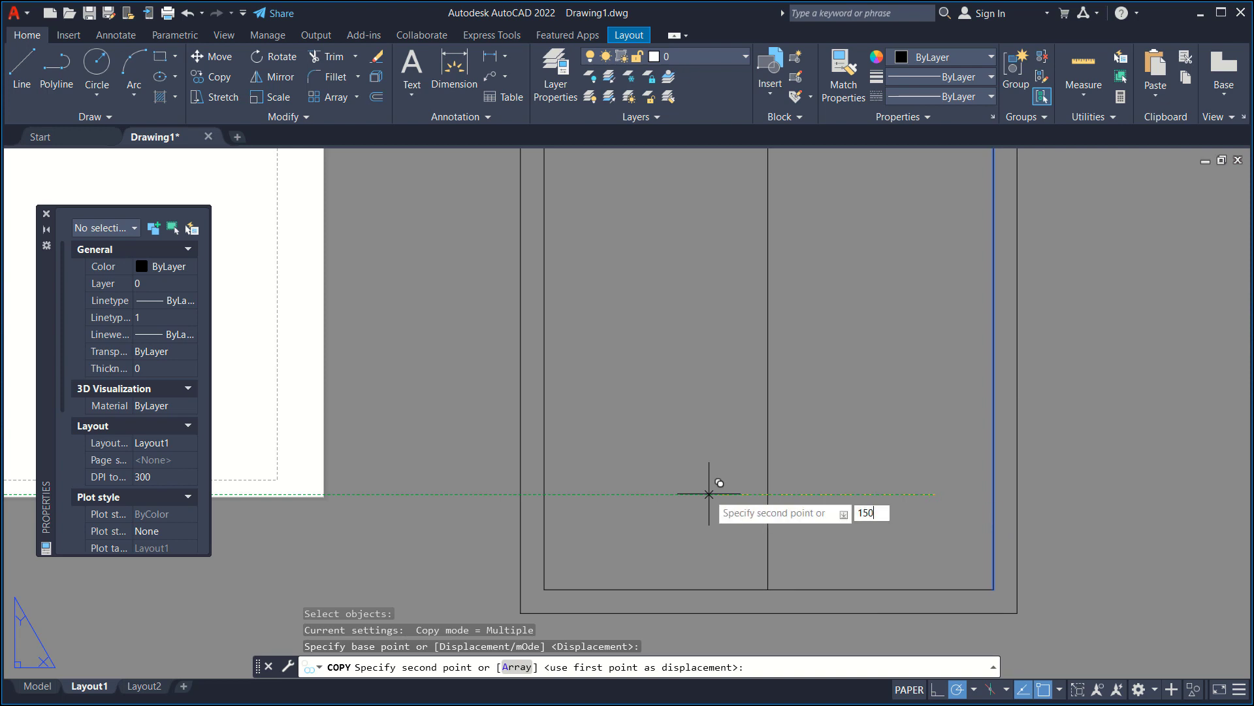
key(Return)
key(Return)
- Copy the inner border's bottom line 40 upward to form the title block's top edge
key(Return)
click(779, 588)
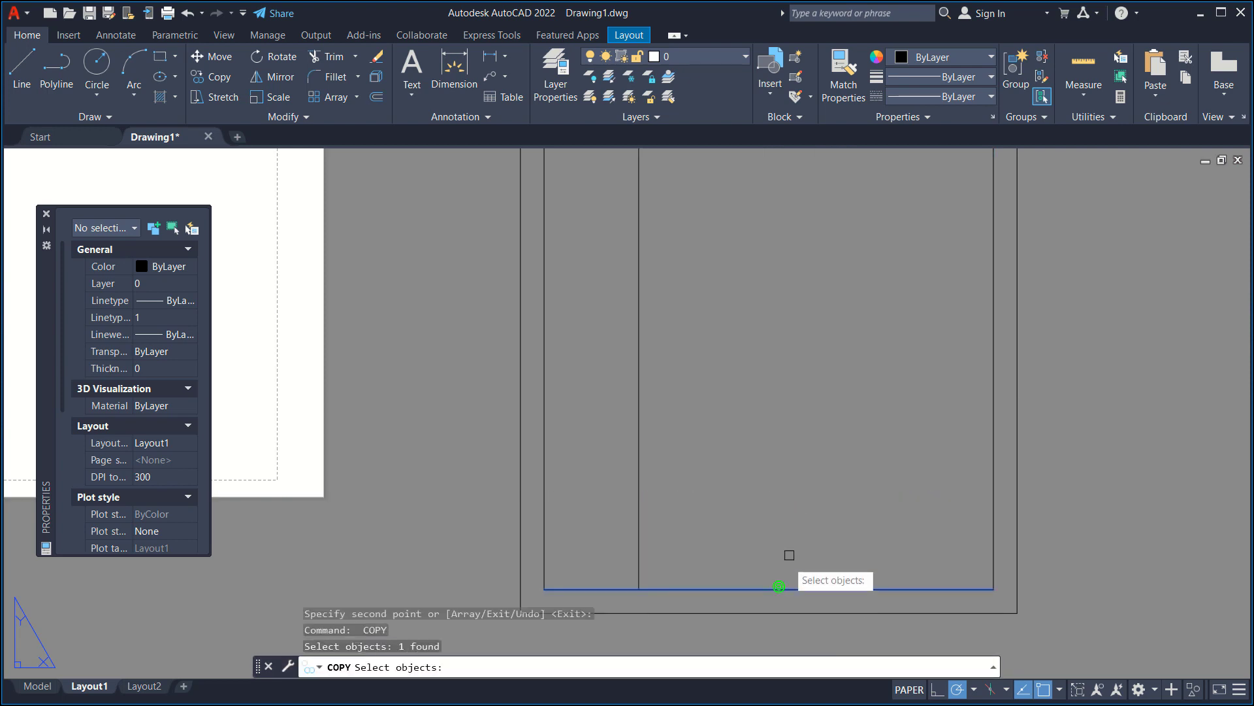
key(Return)
click(791, 547)
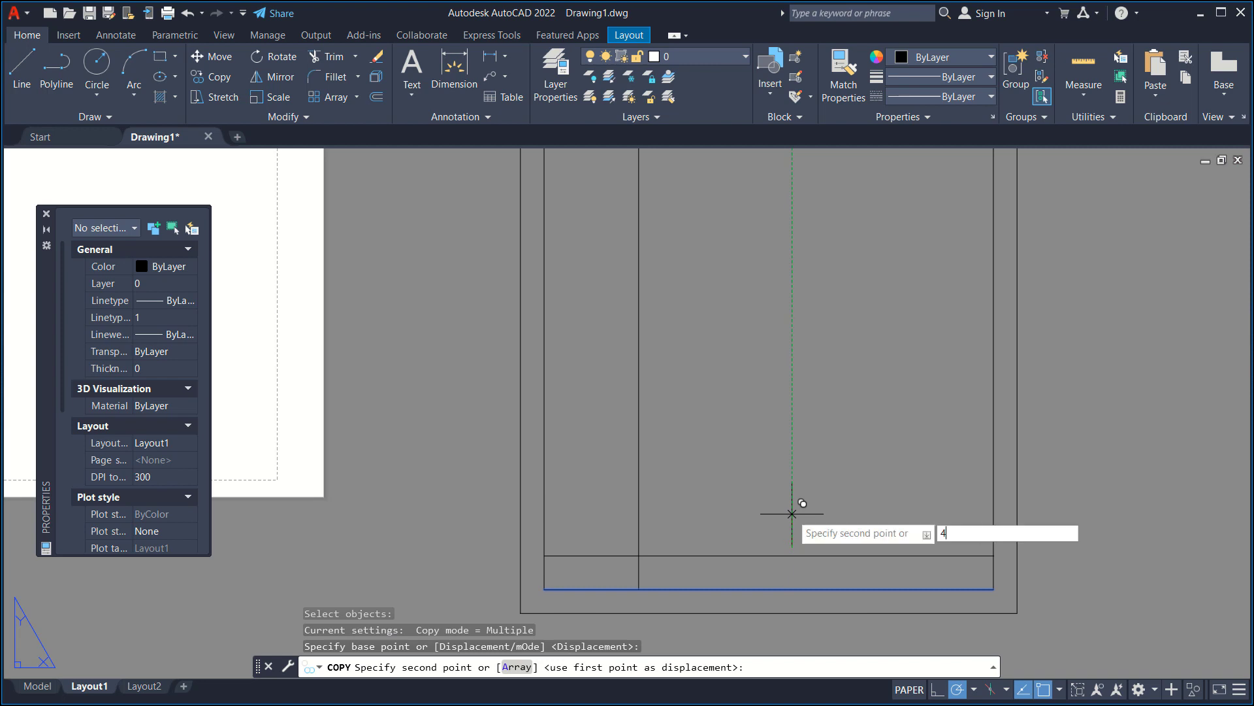
key(Return)
key(Return)
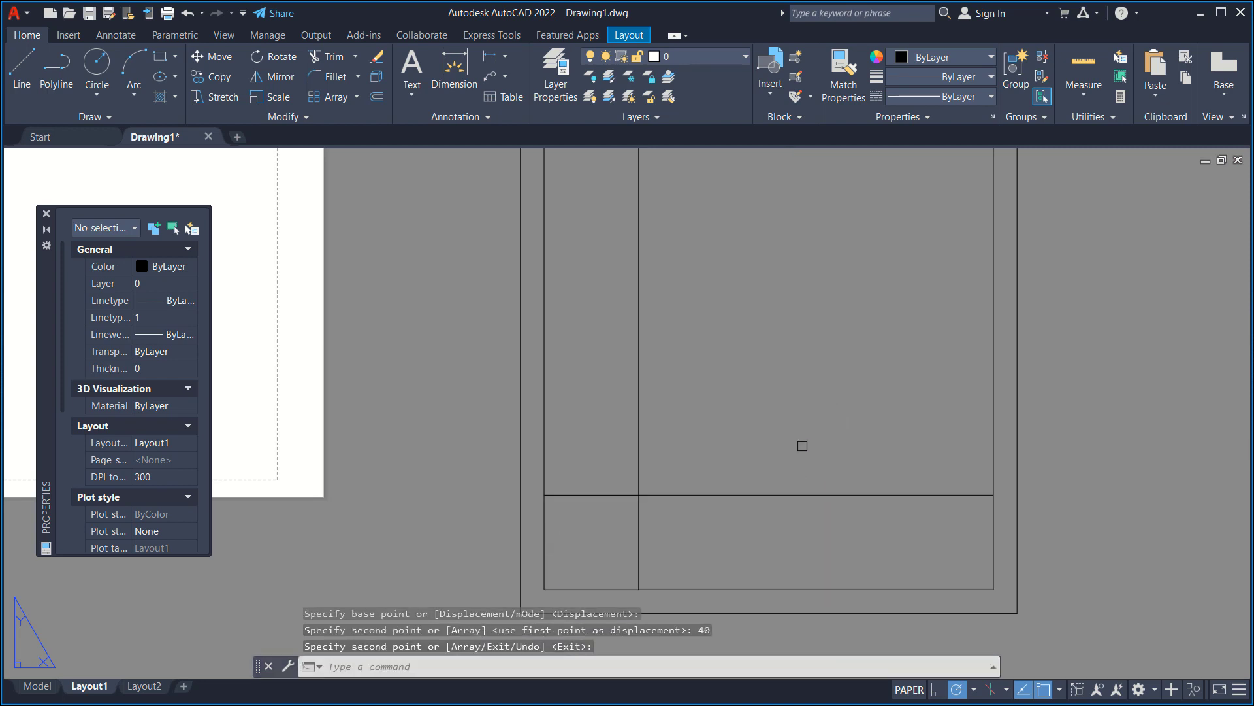
- Copy the title block's top edge downward at distances of 5 and 30
key(Return)
click(800, 453)
click(745, 531)
key(Return)
click(800, 379)
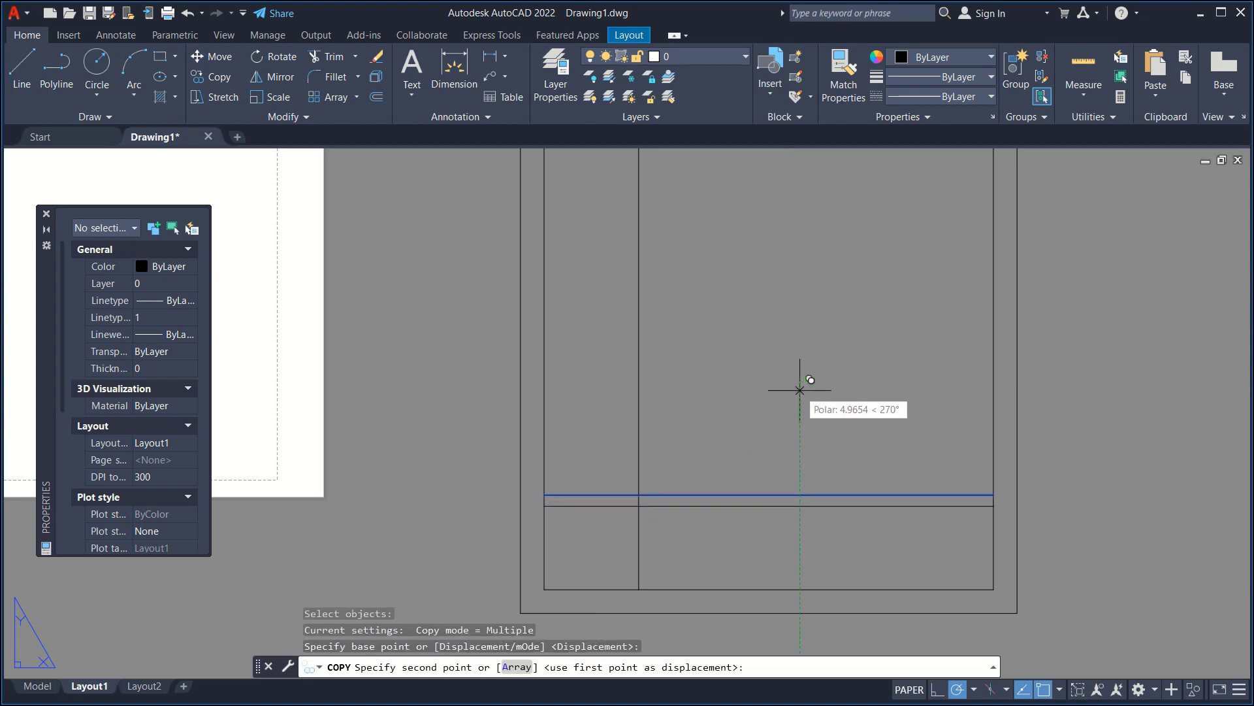
text(5)
key(Return)
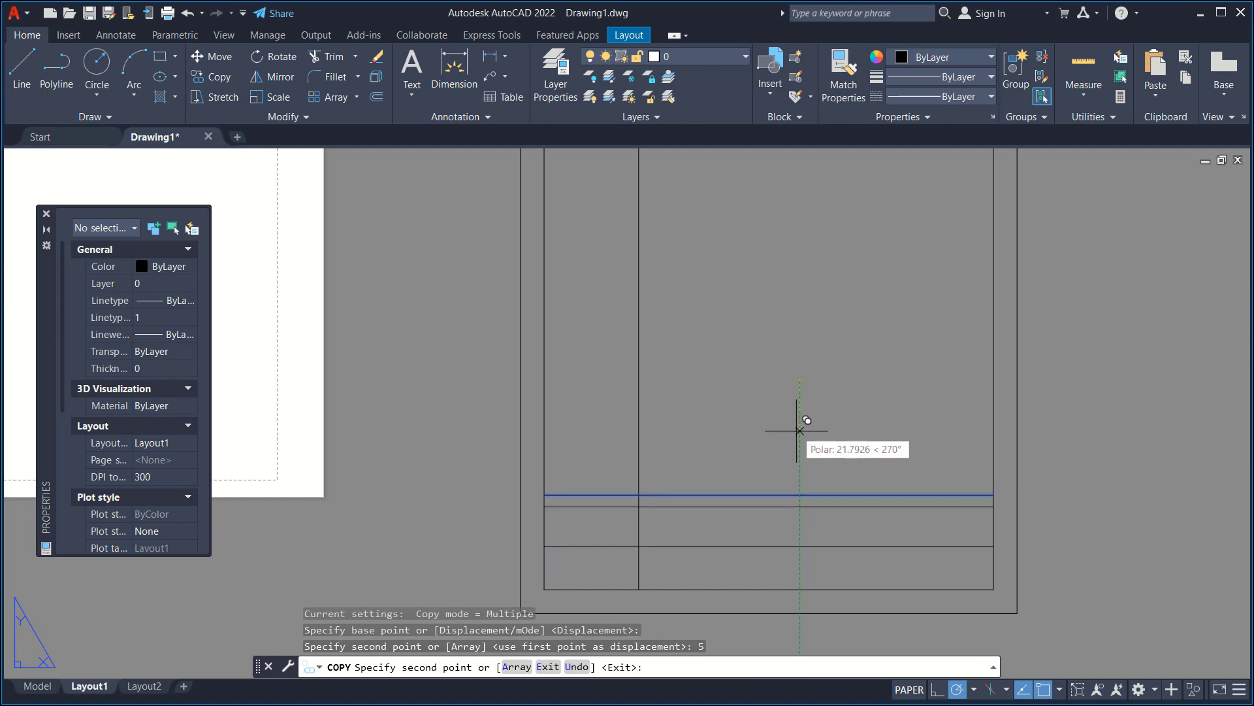
text(3)
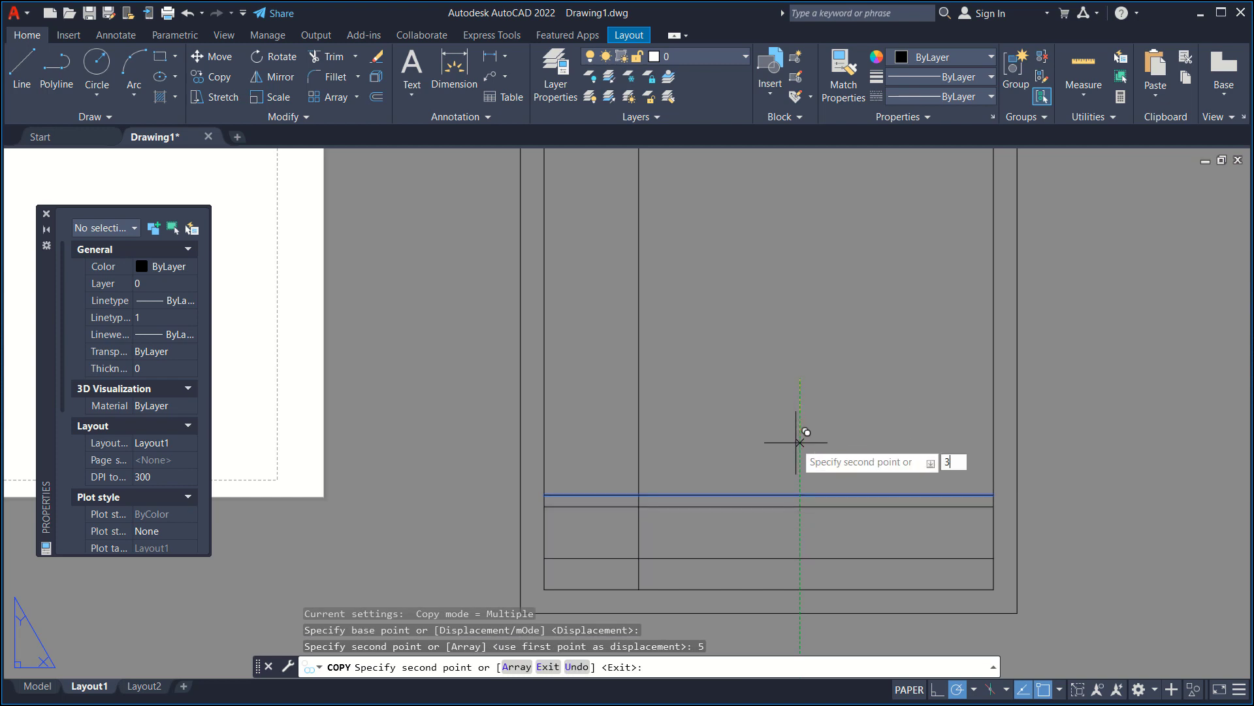
text(0)
key(Return)
key(Return)
- Trim the horizontal lines left of the title block and the vertical line above its top edge
middle_drag(652, 568, 722, 525)
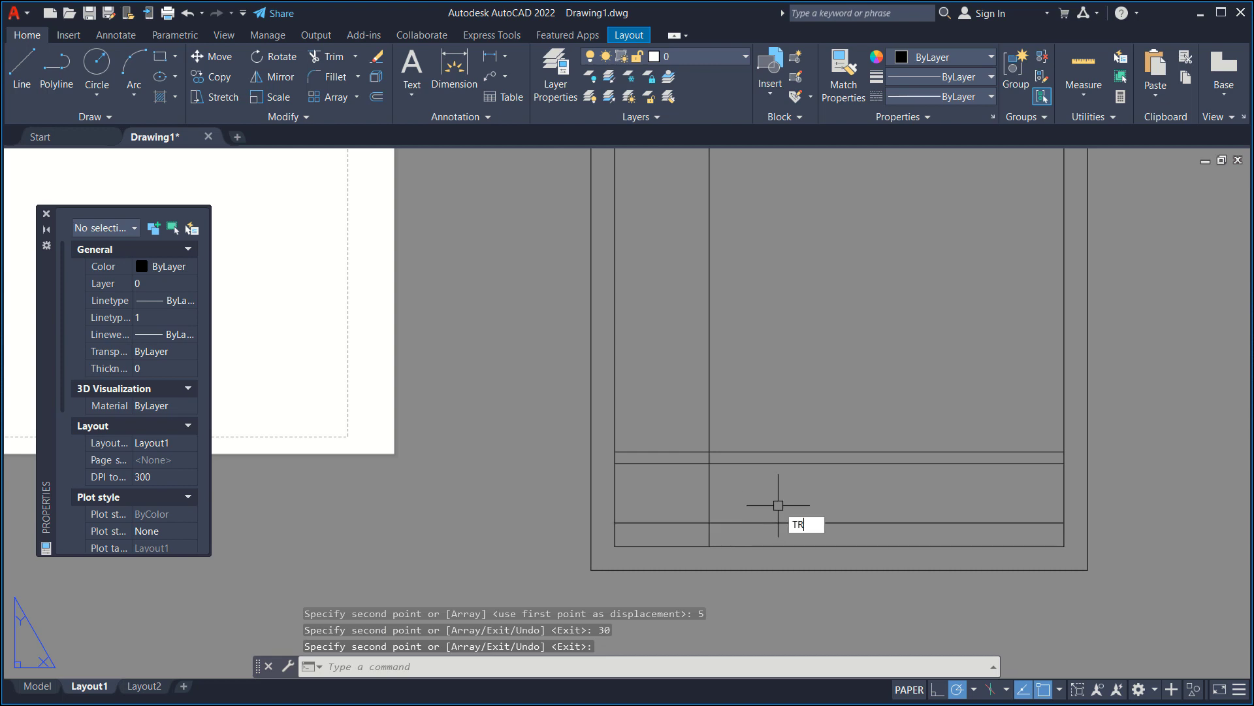
key(Return)
mouse_move(677, 536)
mouse_down()
mouse_move(684, 435)
mouse_move(775, 411)
mouse_up()
scroll(876, 405, down, 5)
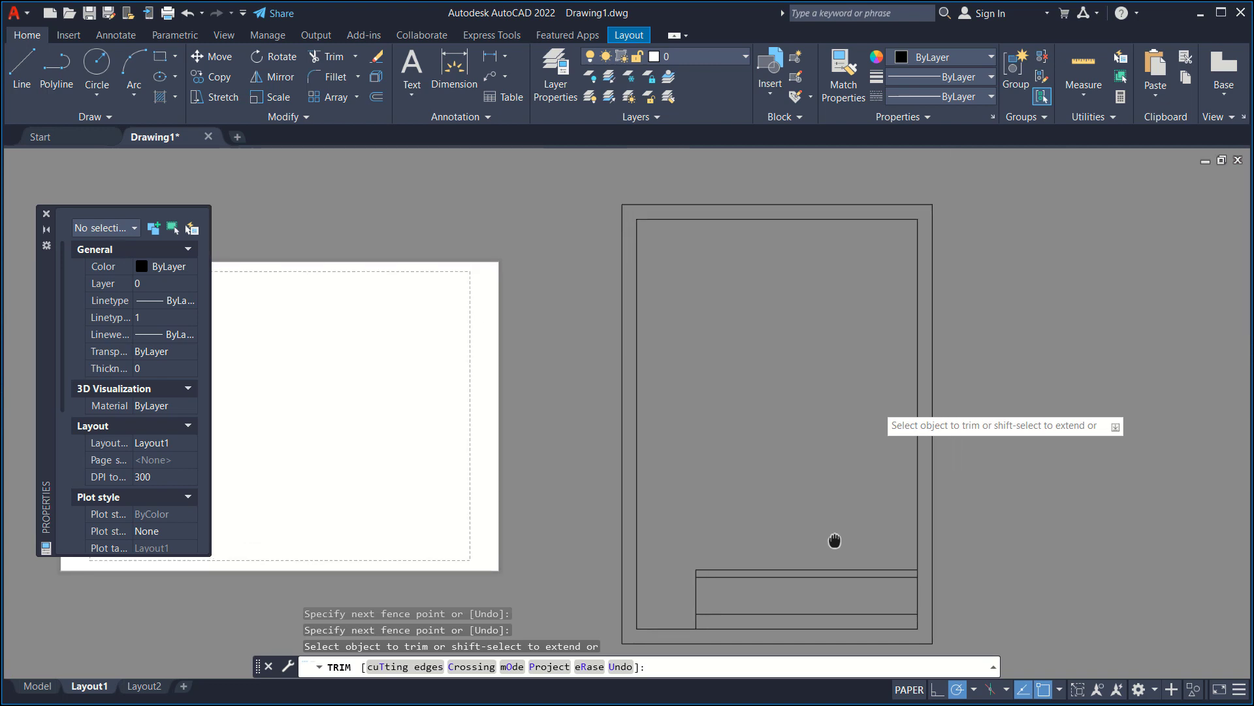
scroll(784, 499, up, 2)
key(Return)
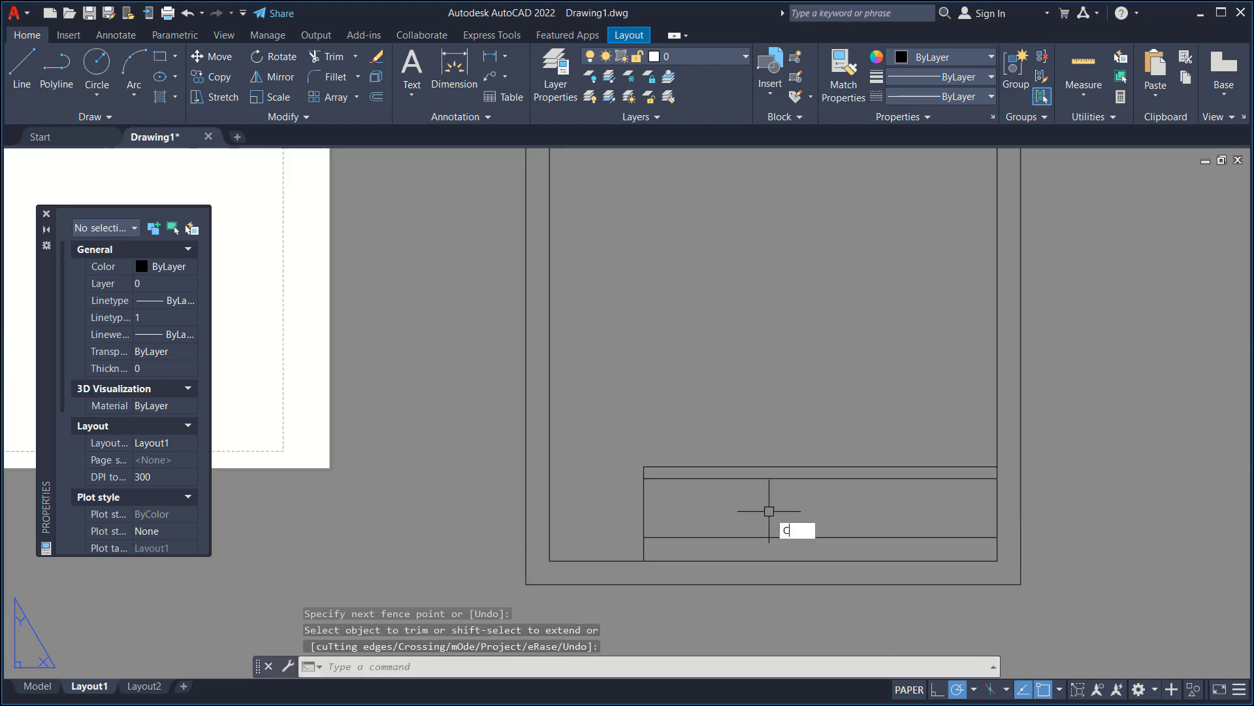
- Copy the title block's left edge to the right at distances of 40 and 90
key(Return)
click(708, 507)
click(621, 470)
key(Return)
click(688, 393)
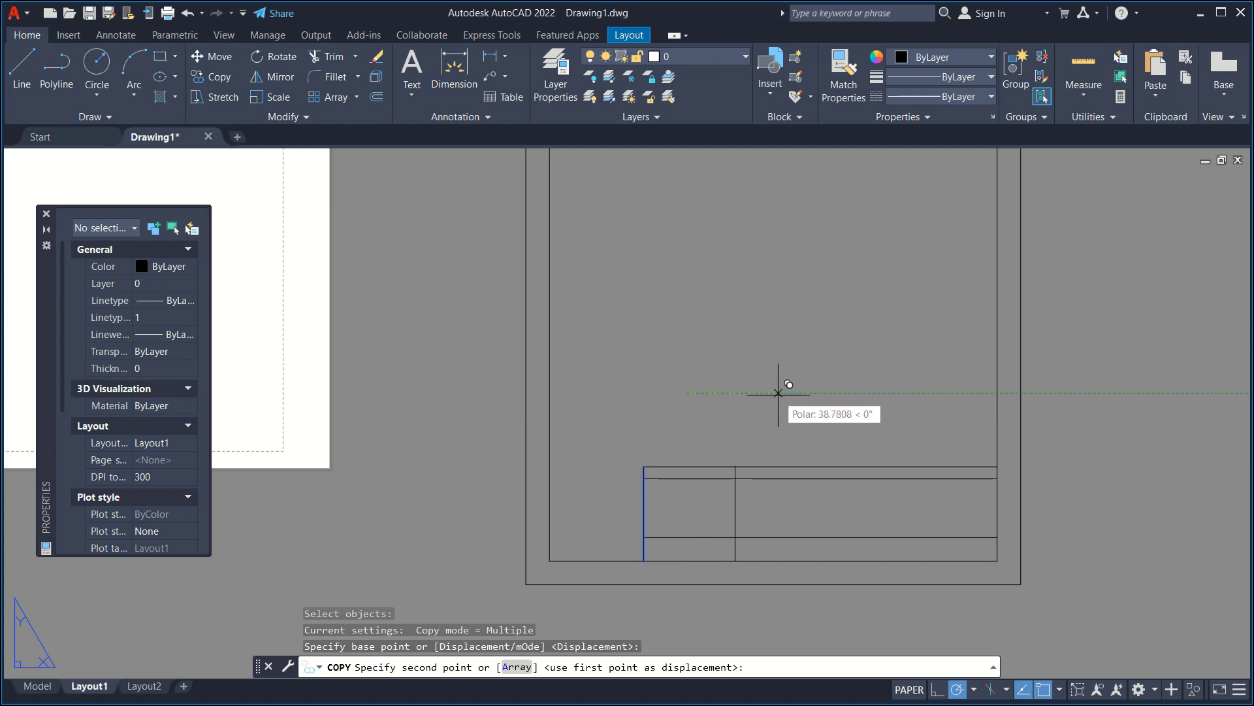
text(40)
key(Return)
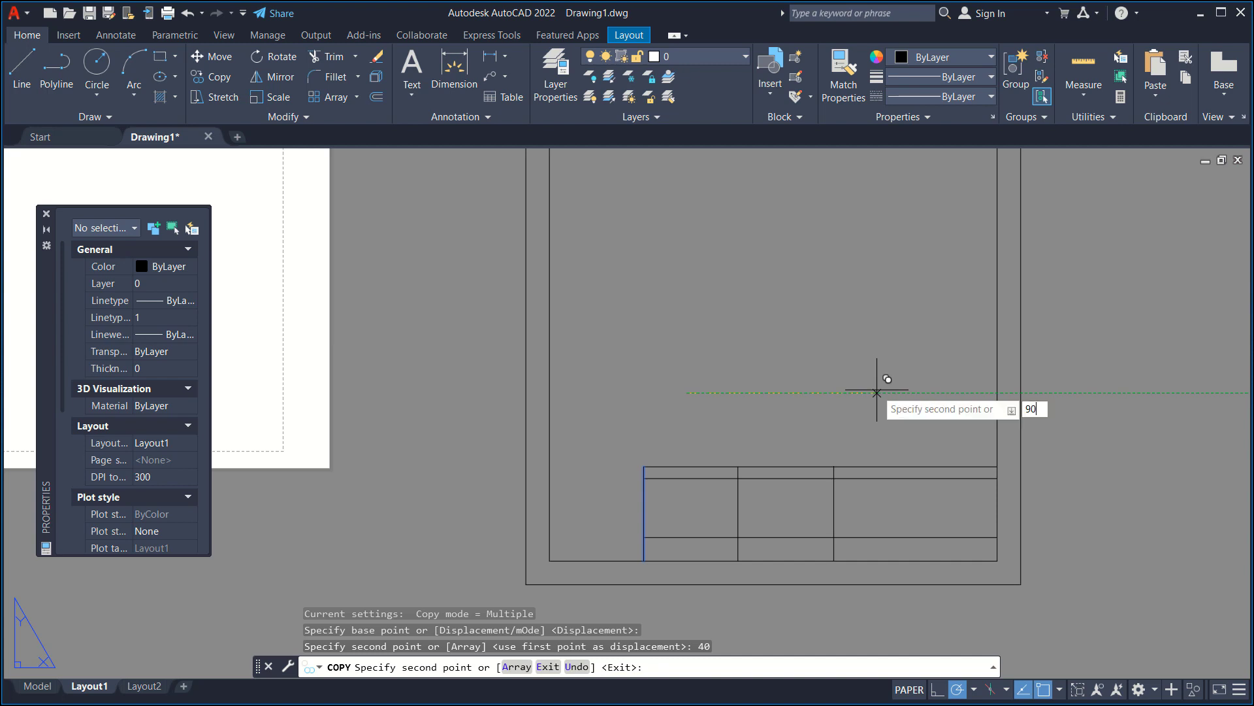
text(90)
key(Return)
key(Return)
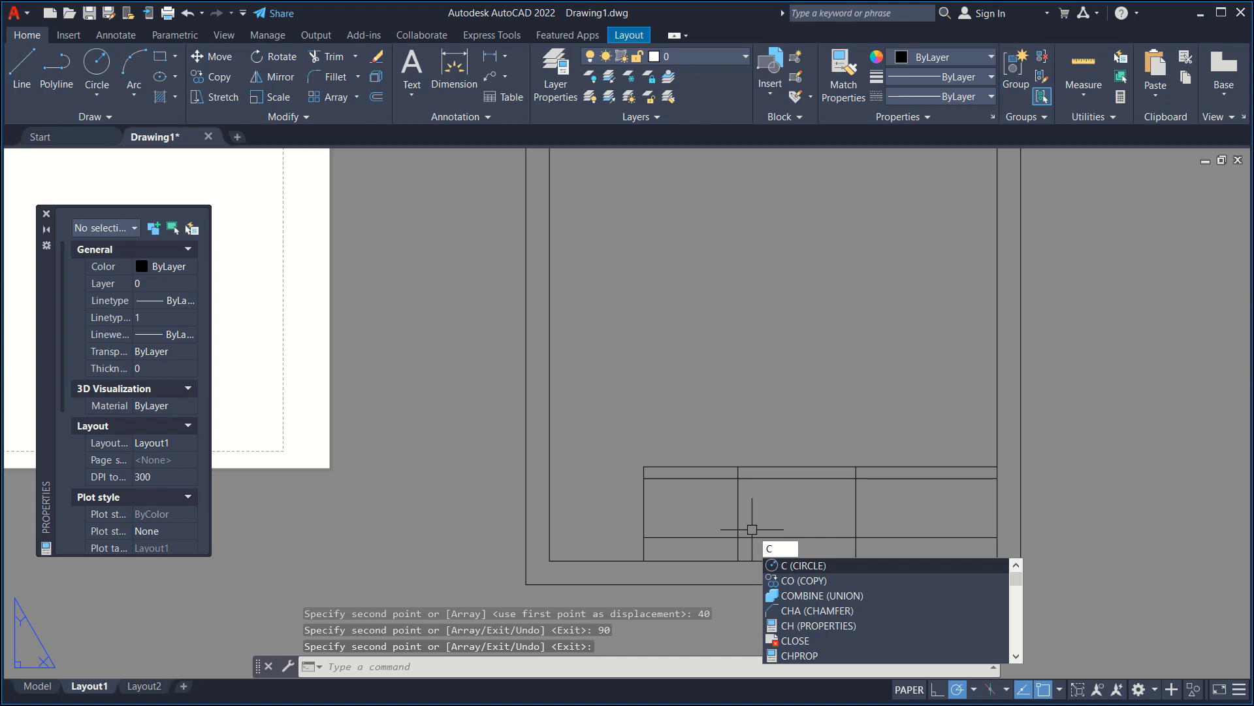
- Copy the title block's lower horizontal line 5 upward and 5 downward
text(O)
key(Return)
scroll(695, 542, up, 4)
click(648, 521)
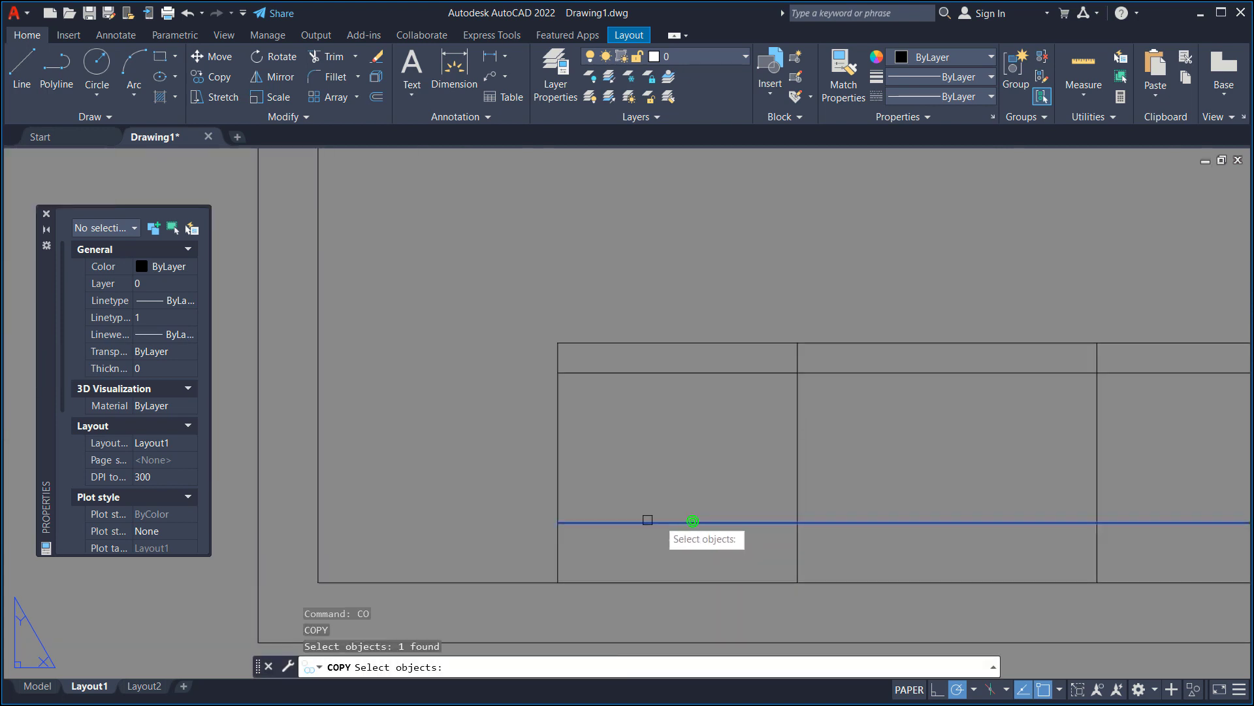
key(Return)
click(473, 512)
text(5)
key(Return)
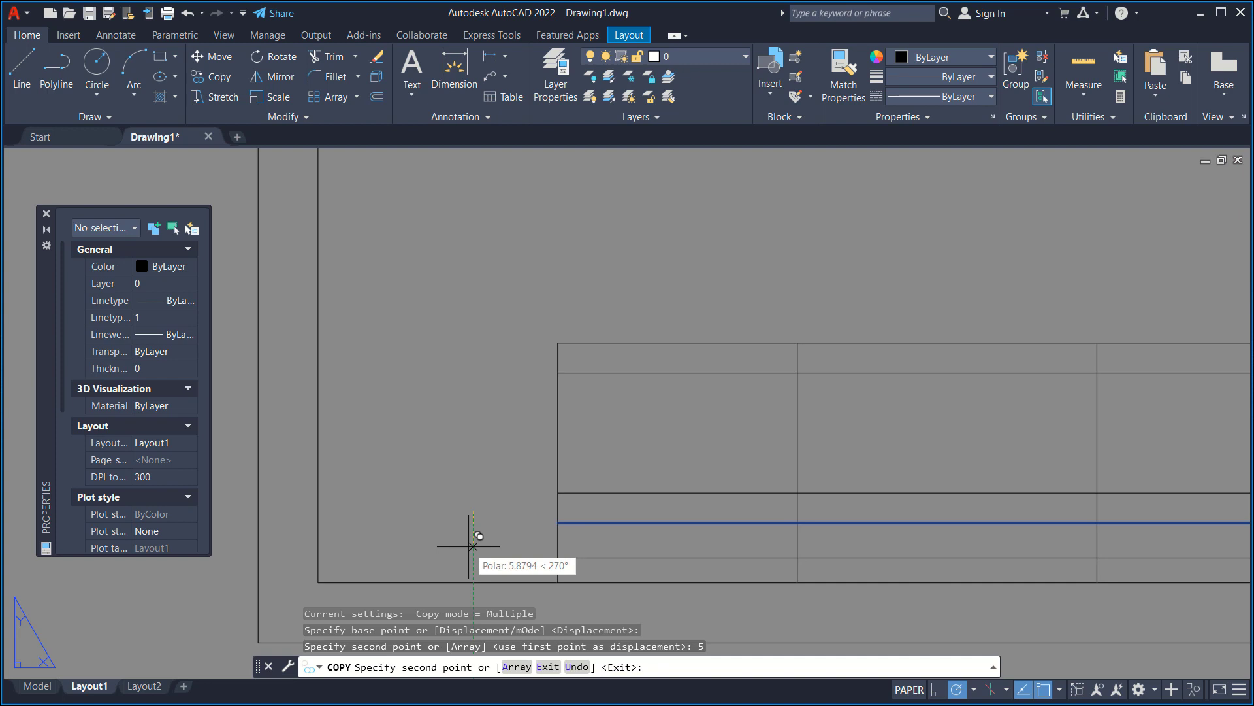
text(5)
key(Return)
key(Return)
- Trim the three lower horizontal lines out of the title block's last column
scroll(915, 477, down, 4)
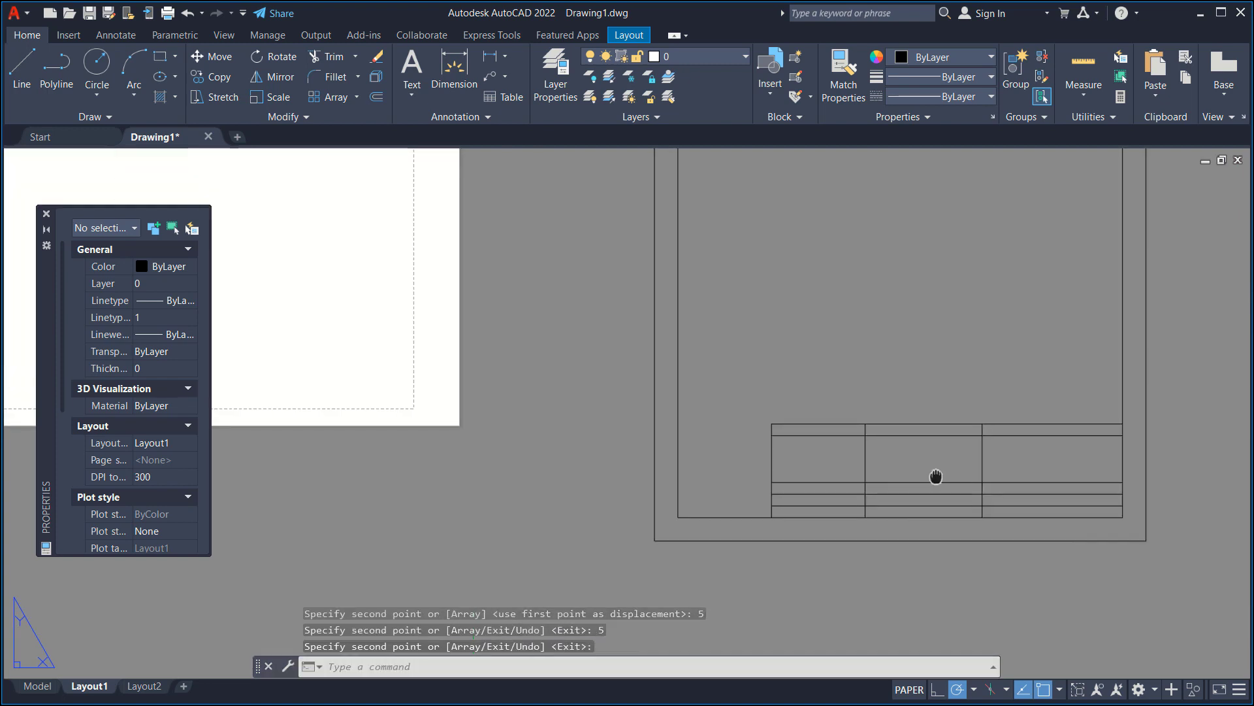
middle_drag(935, 476, 815, 486)
text(TR)
key(Return)
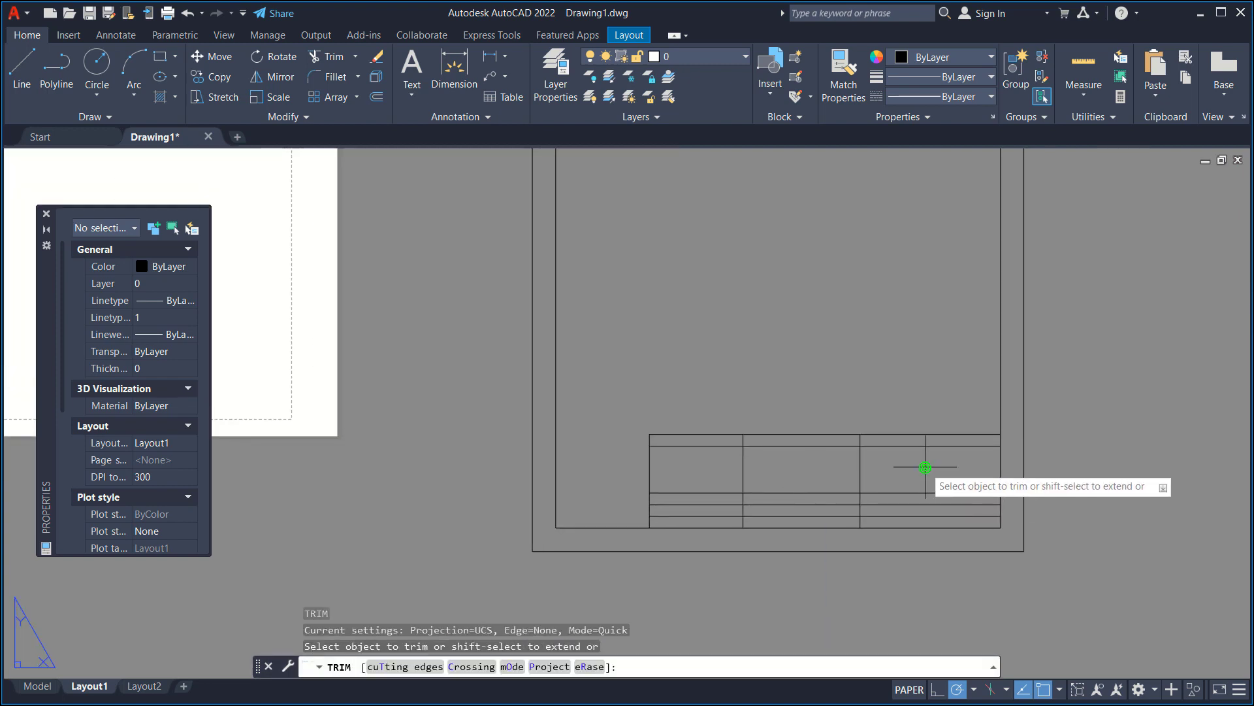
drag(925, 468, 879, 519)
key(Return)
- Create the bold multiline text "NAME" in the empty sheet area above the title block
scroll(743, 448, up, 2)
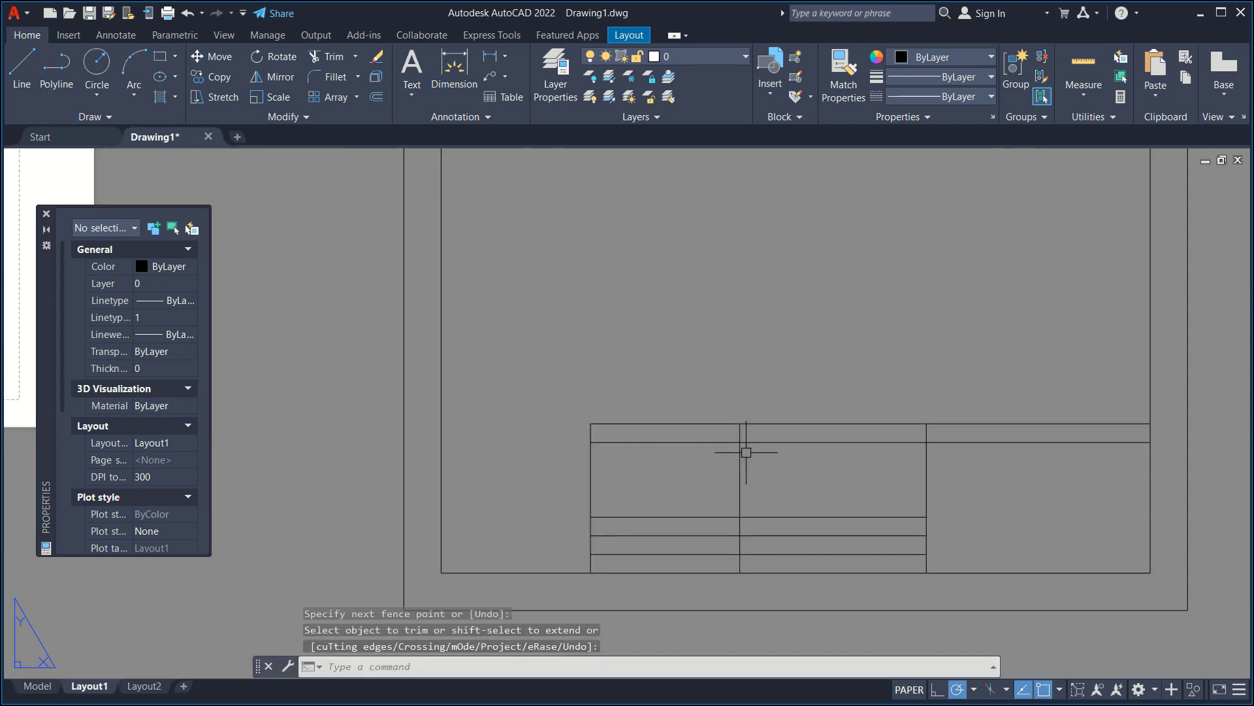
scroll(809, 492, up, 1)
text(MTEXT)
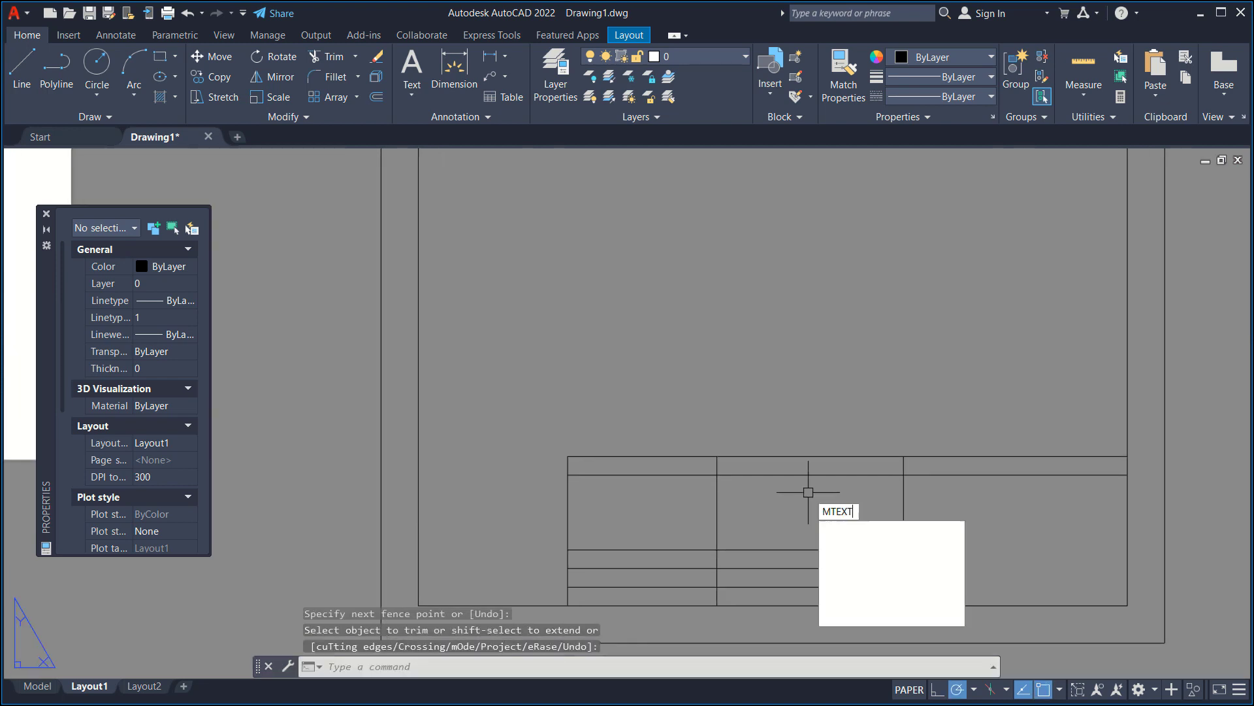
key(Return)
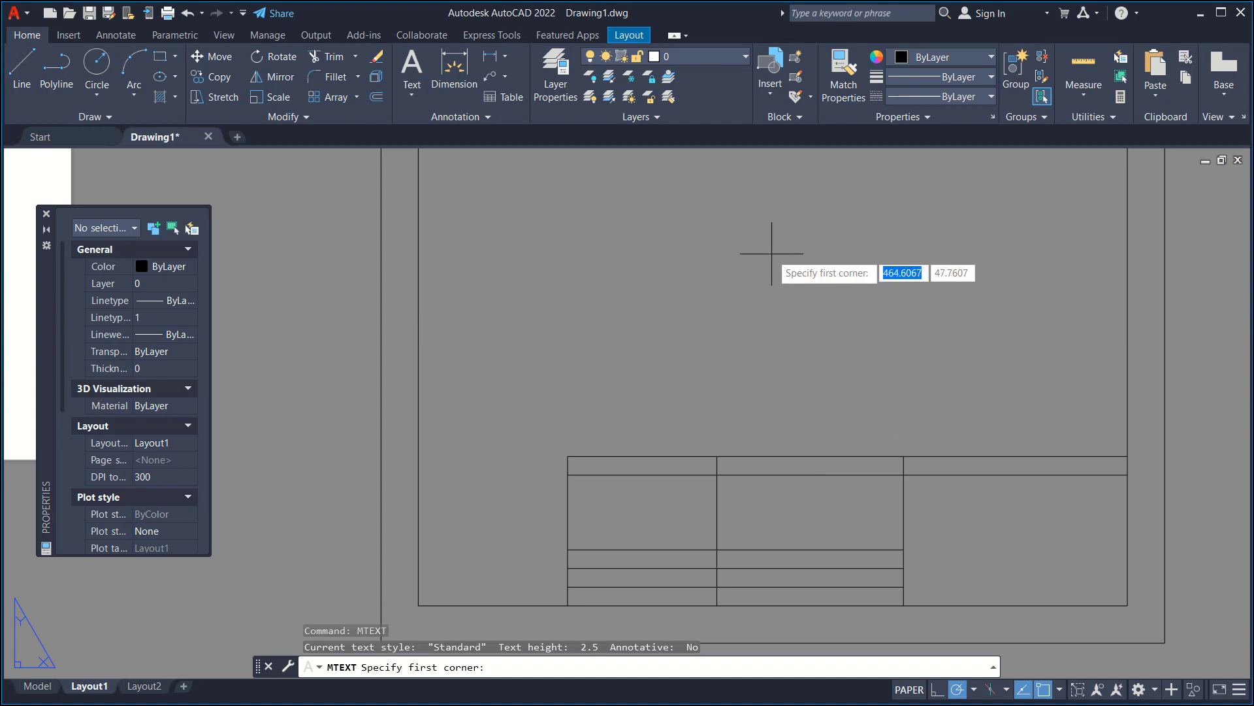
click(769, 252)
click(883, 289)
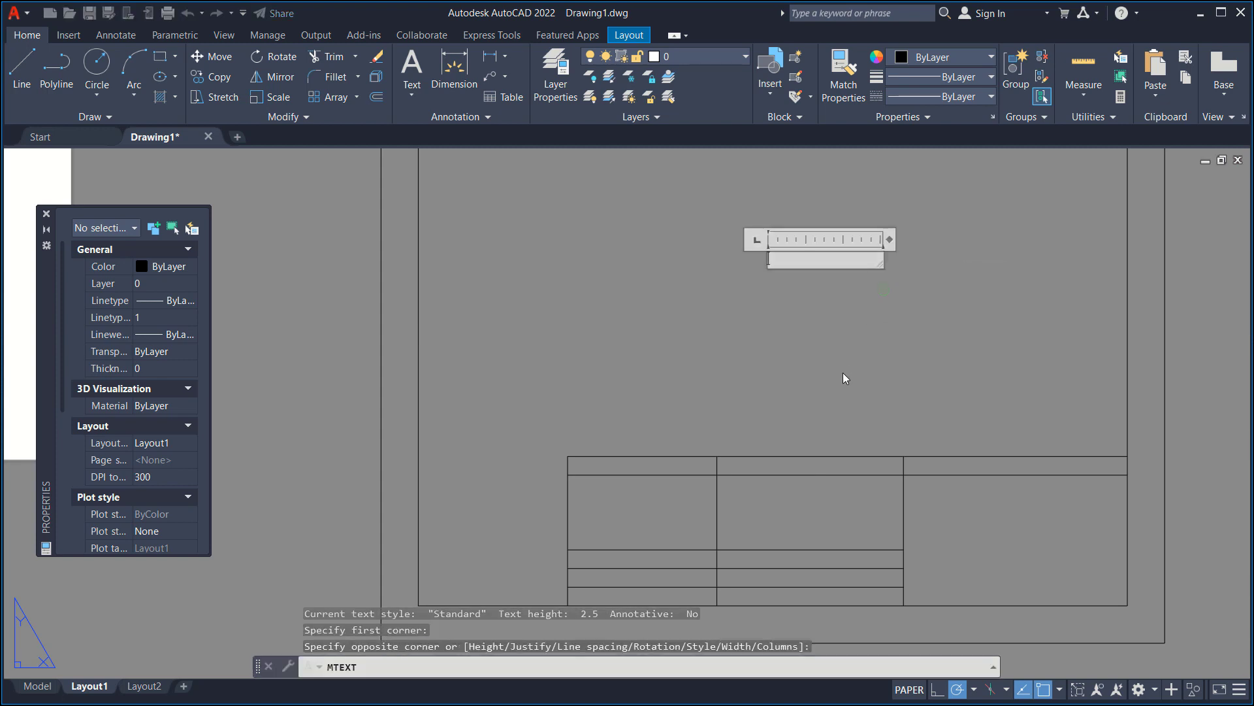
text(NAME)
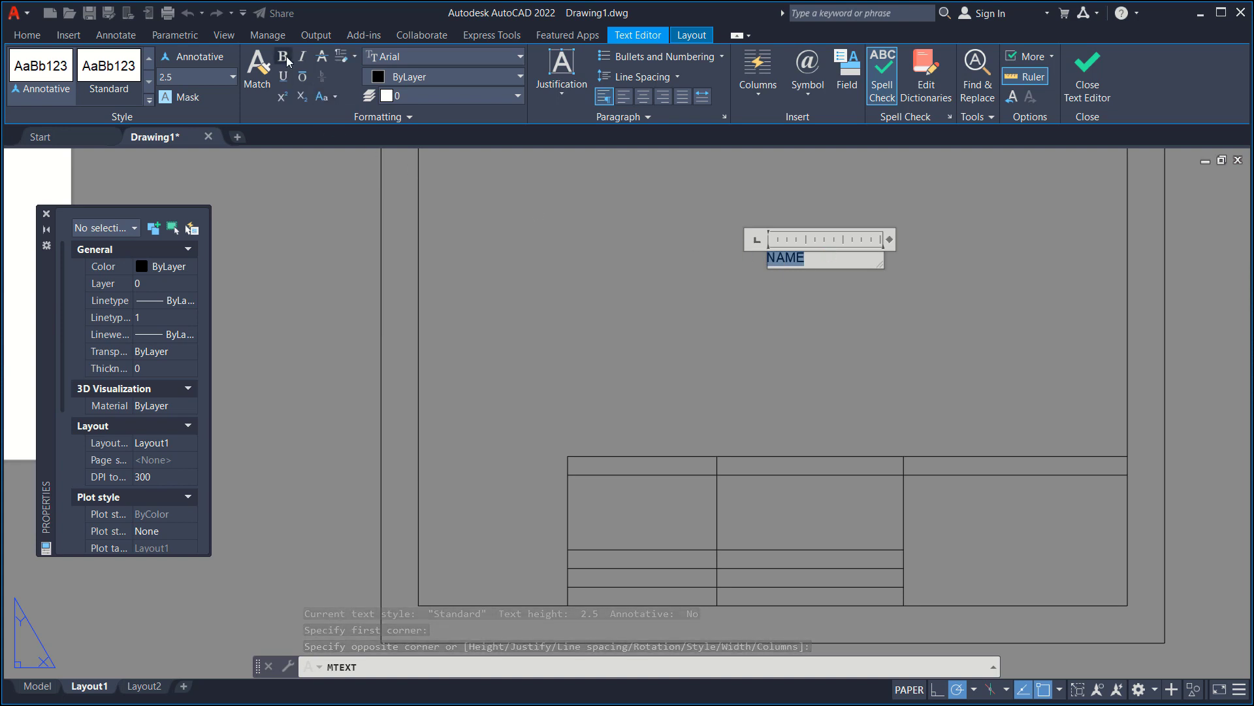
click(807, 341)
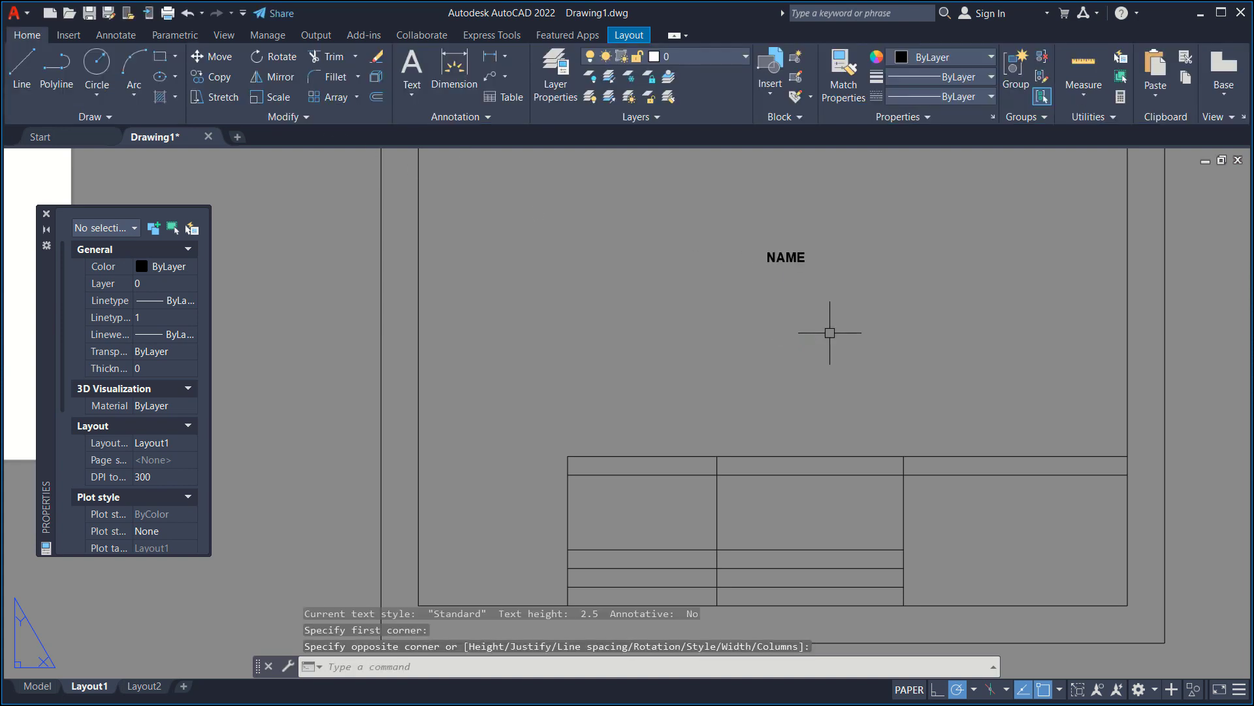
- Move the NAME text into the header cell of the title block's first column
key(Return)
click(854, 230)
click(738, 308)
key(Return)
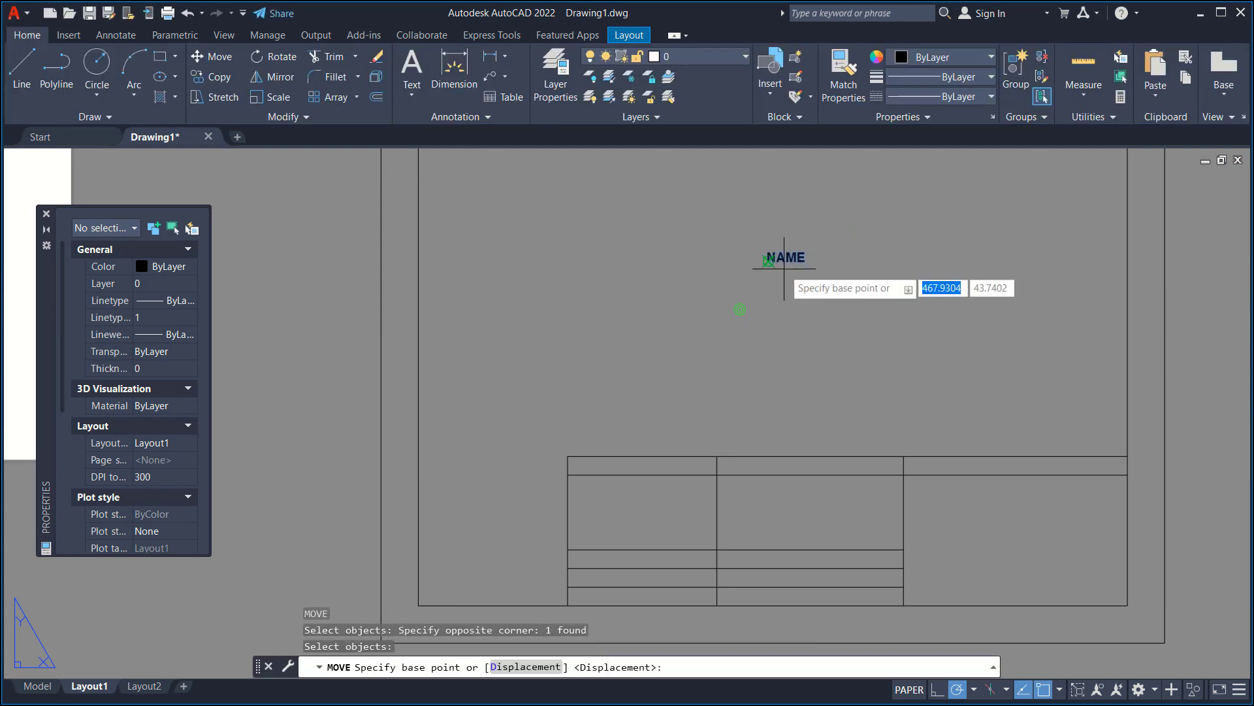
click(784, 269)
scroll(638, 472, up, 5)
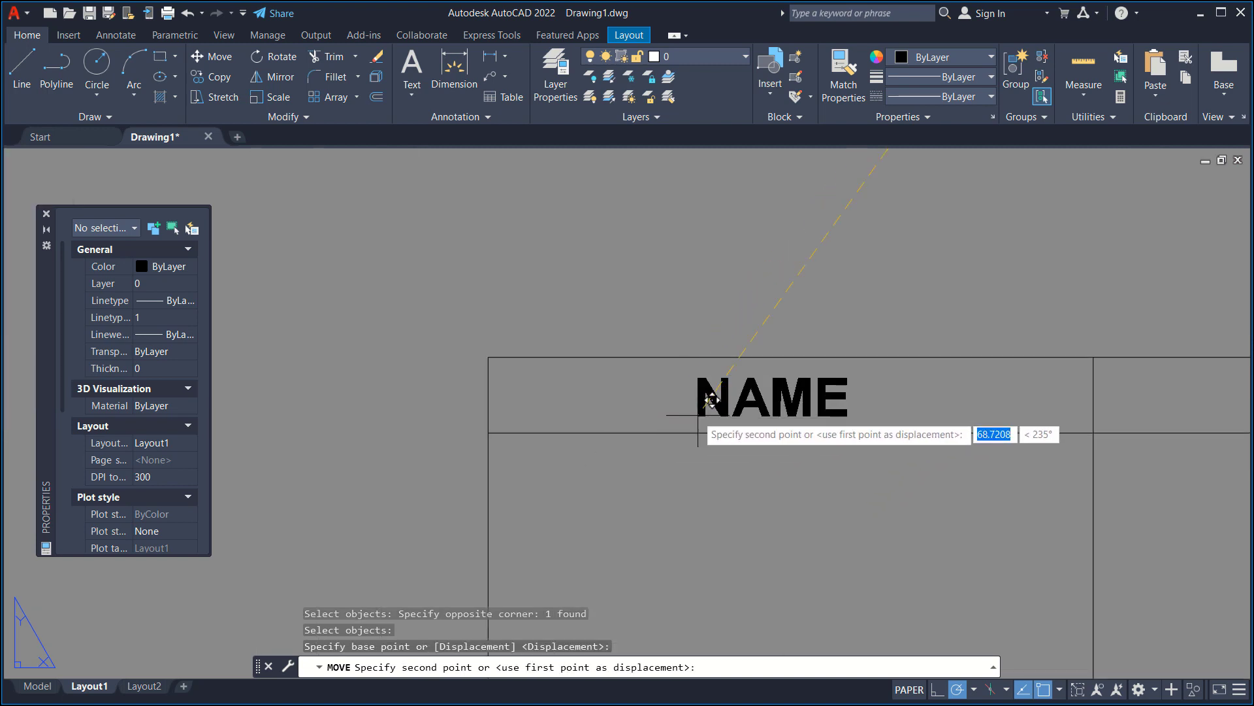
click(712, 403)
- Copy the NAME text horizontally into the header cells of the second and third title block columns
scroll(806, 461, down, 5)
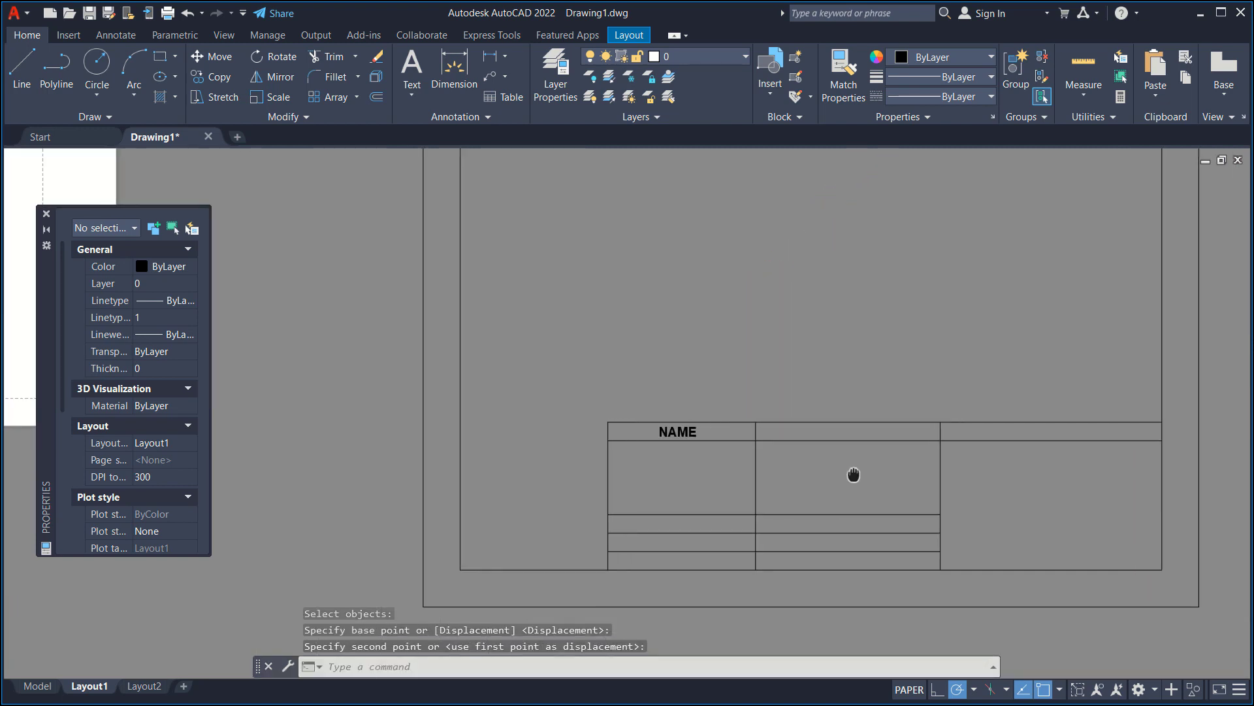
text(ct o)
key(Return)
scroll(709, 450, up, 3)
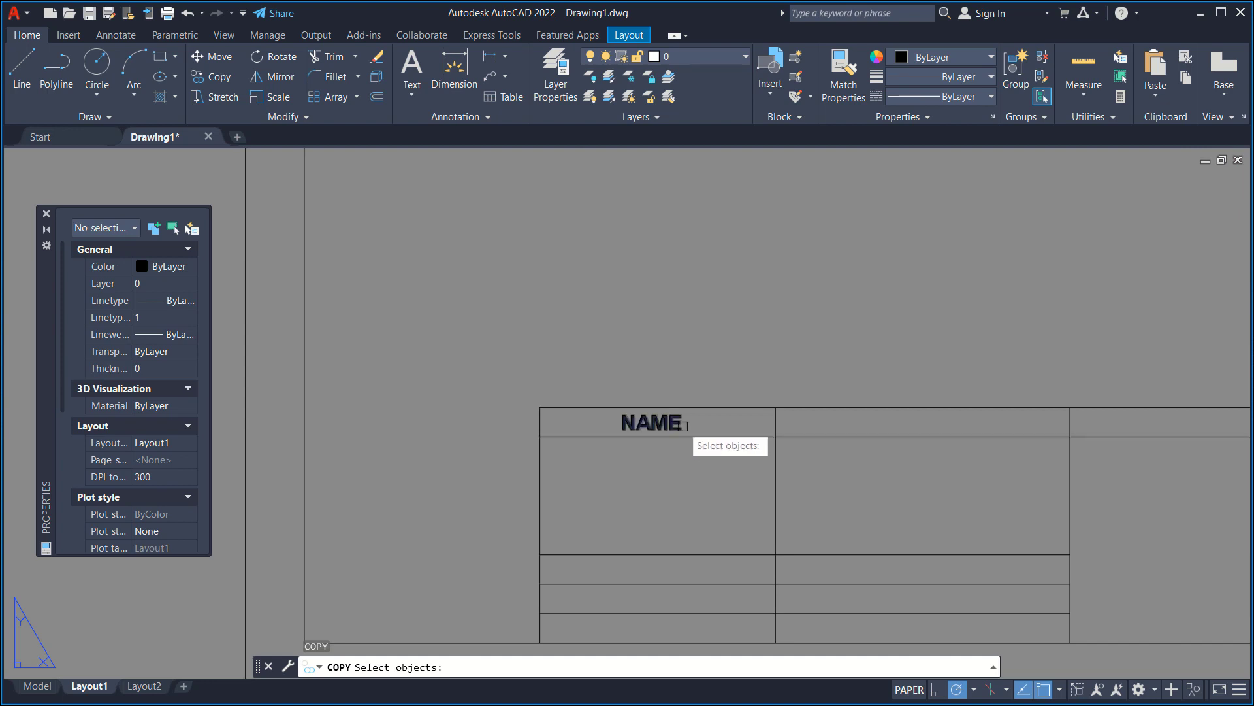
key(Return)
click(738, 328)
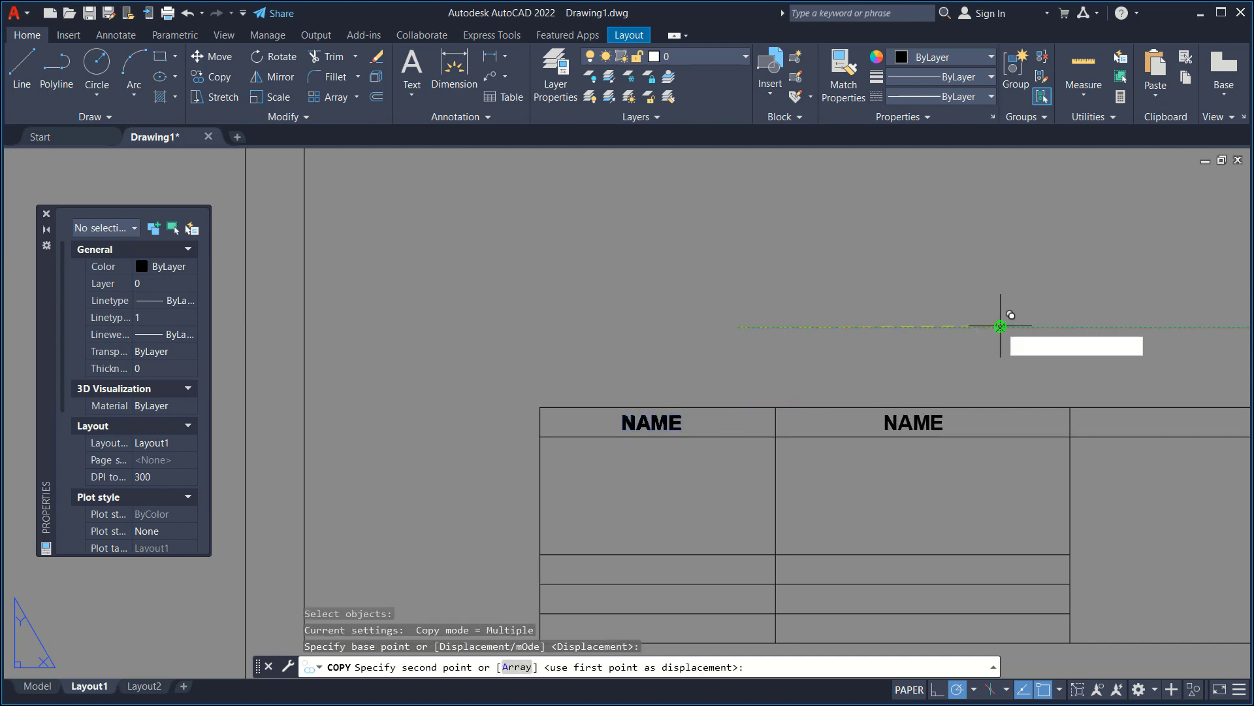
middle_drag(1000, 327, 669, 361)
click(996, 358)
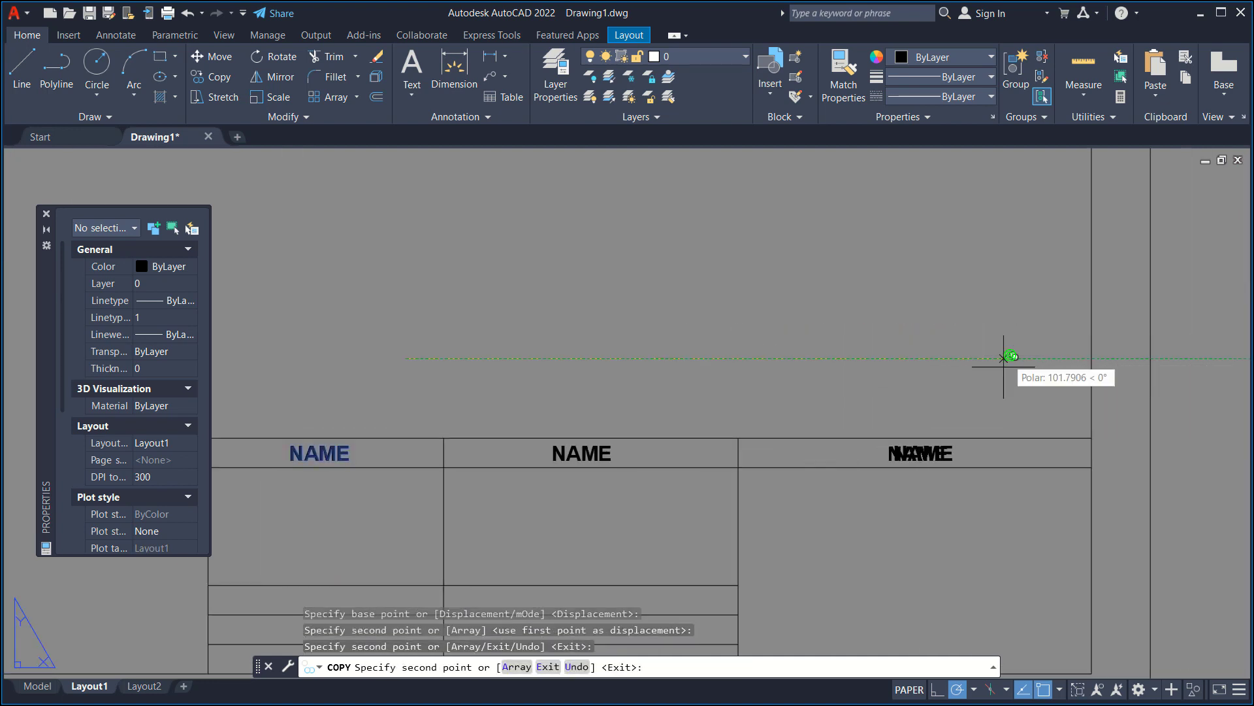
key(Return)
- Open Layout1's drafting standard settings and accept first angle projection for new drawing views
scroll(1004, 357, down, 6)
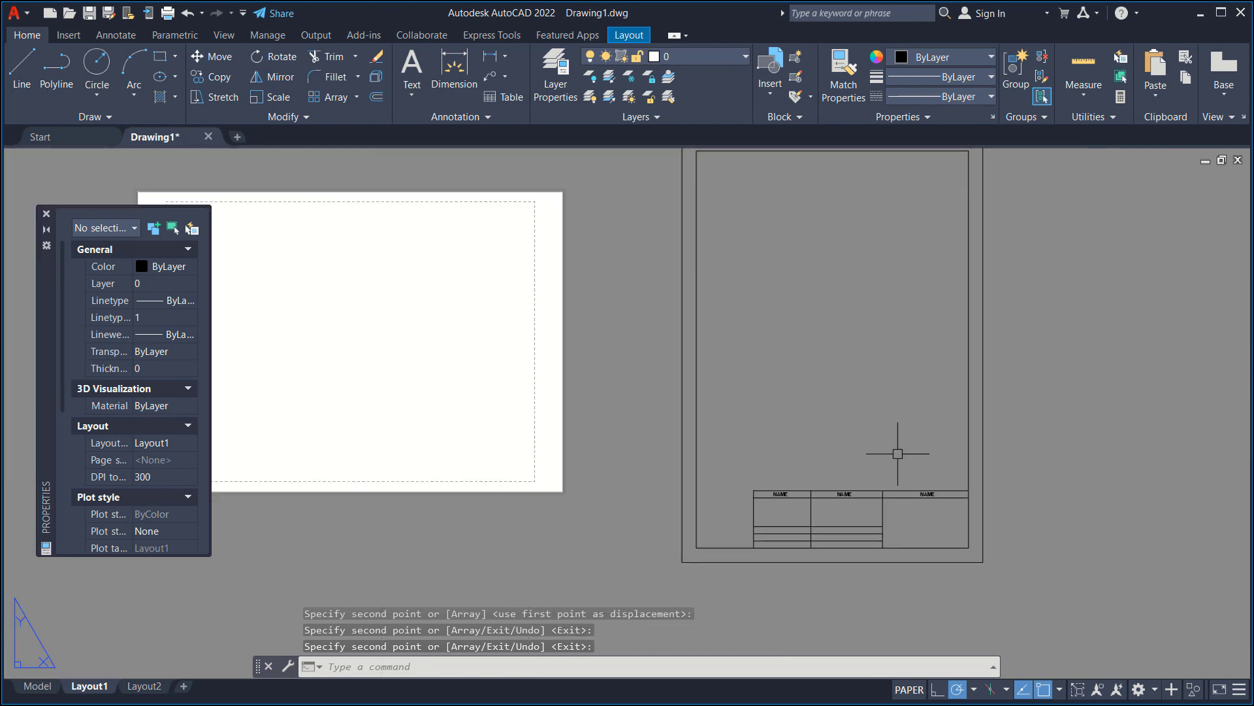
scroll(896, 452, down, 2)
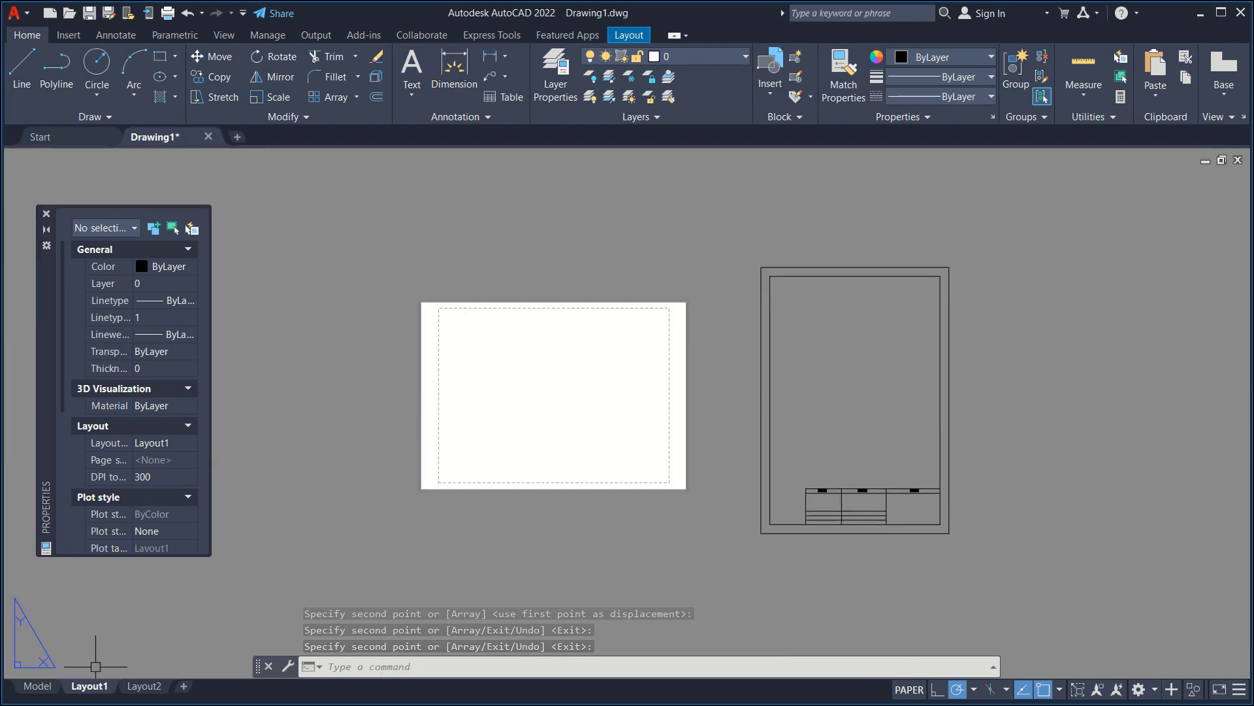
right_click(96, 688)
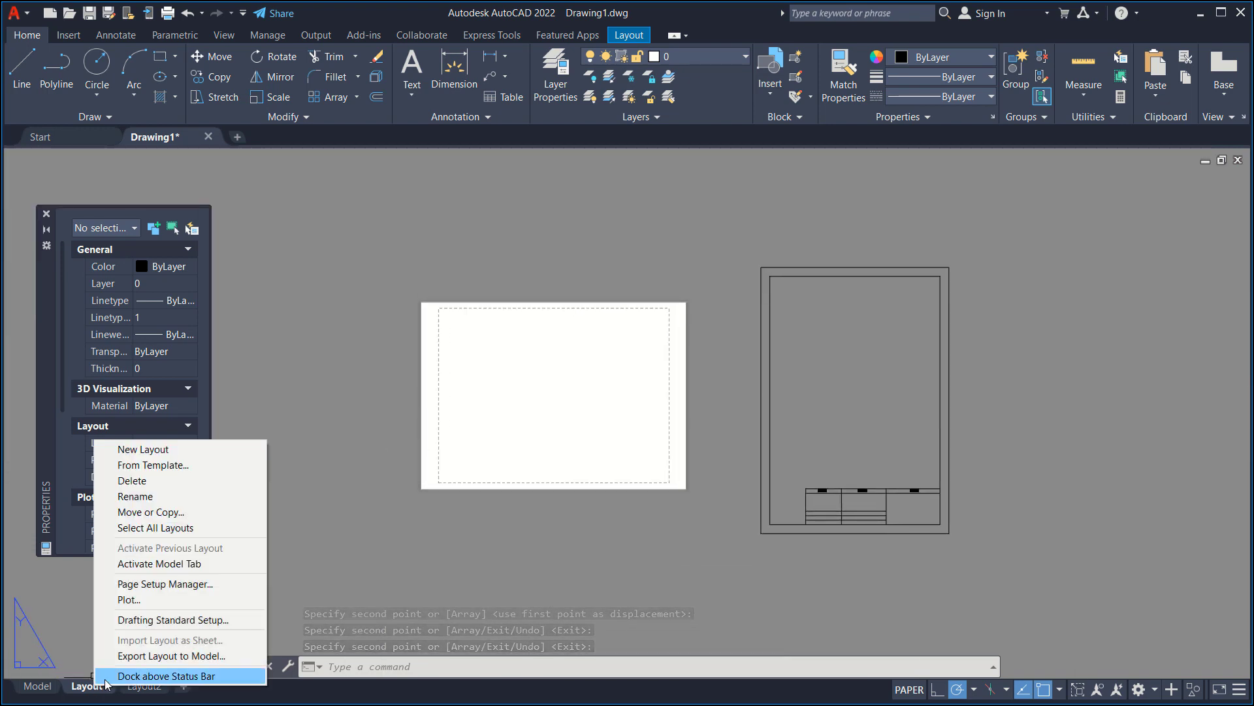
click(183, 620)
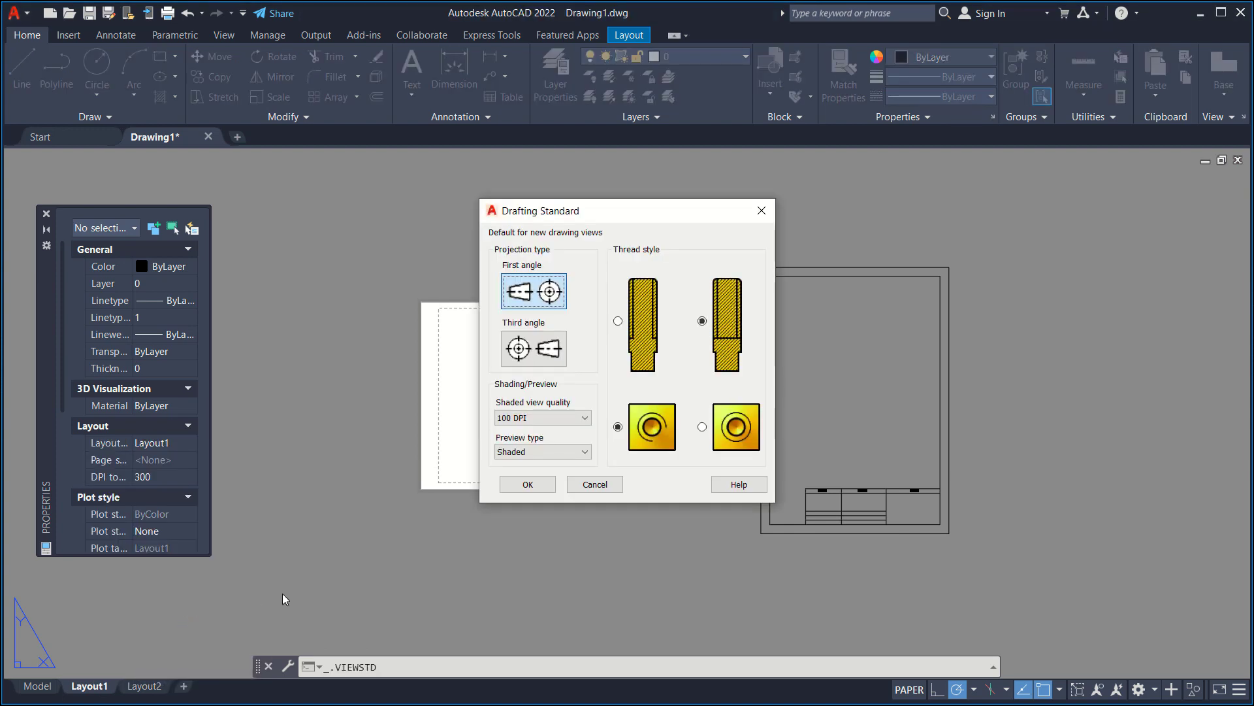
click(528, 486)
- Modify Layout1's page setup to use the Canon G2000 series Printer
right_click(95, 687)
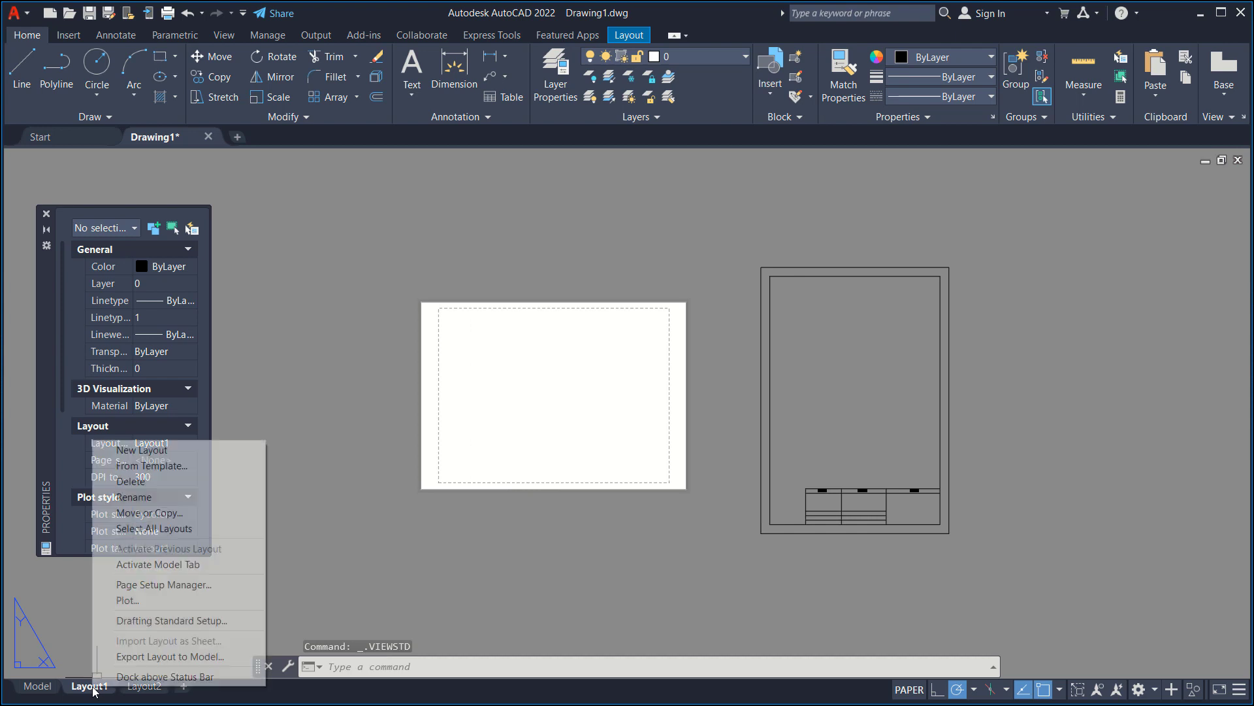
click(164, 585)
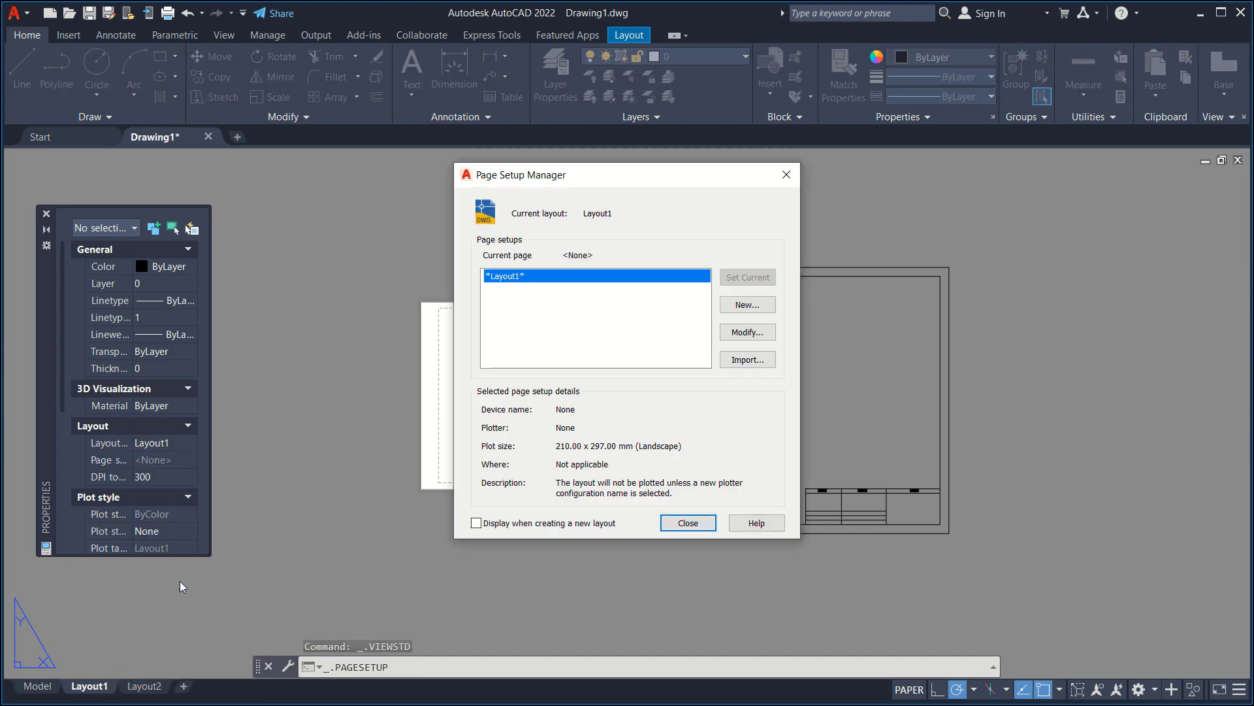
click(752, 332)
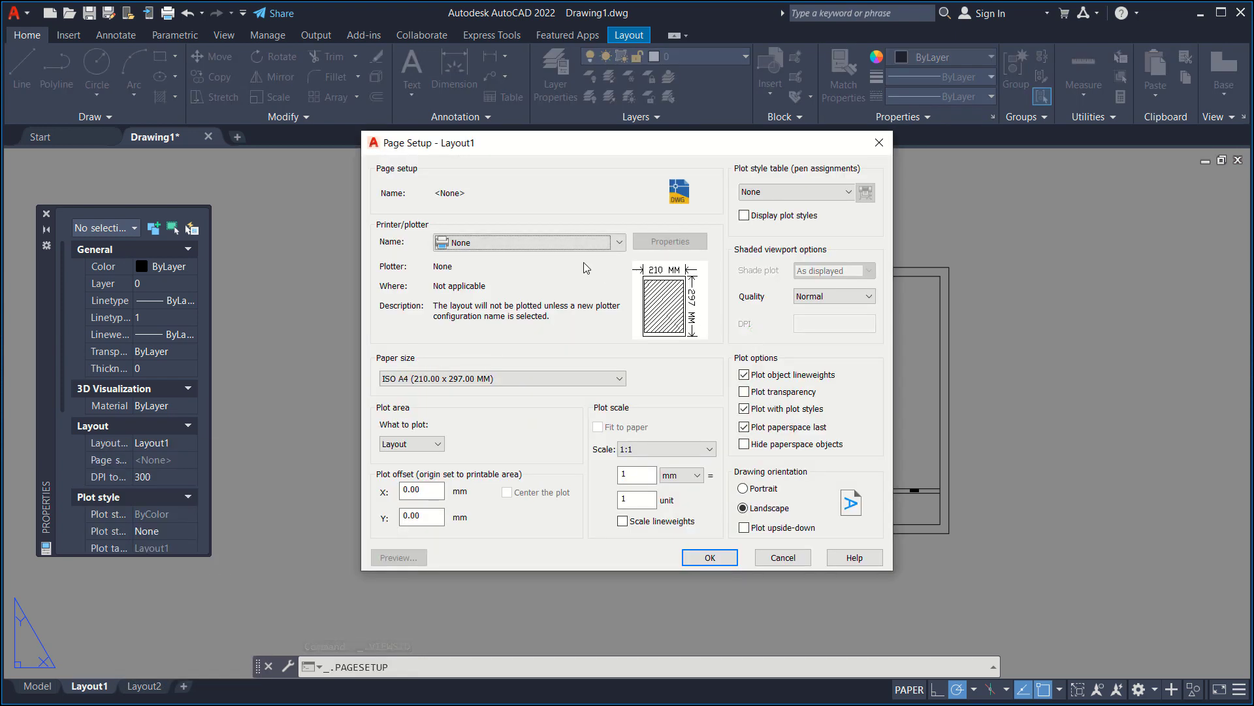
click(574, 243)
click(526, 398)
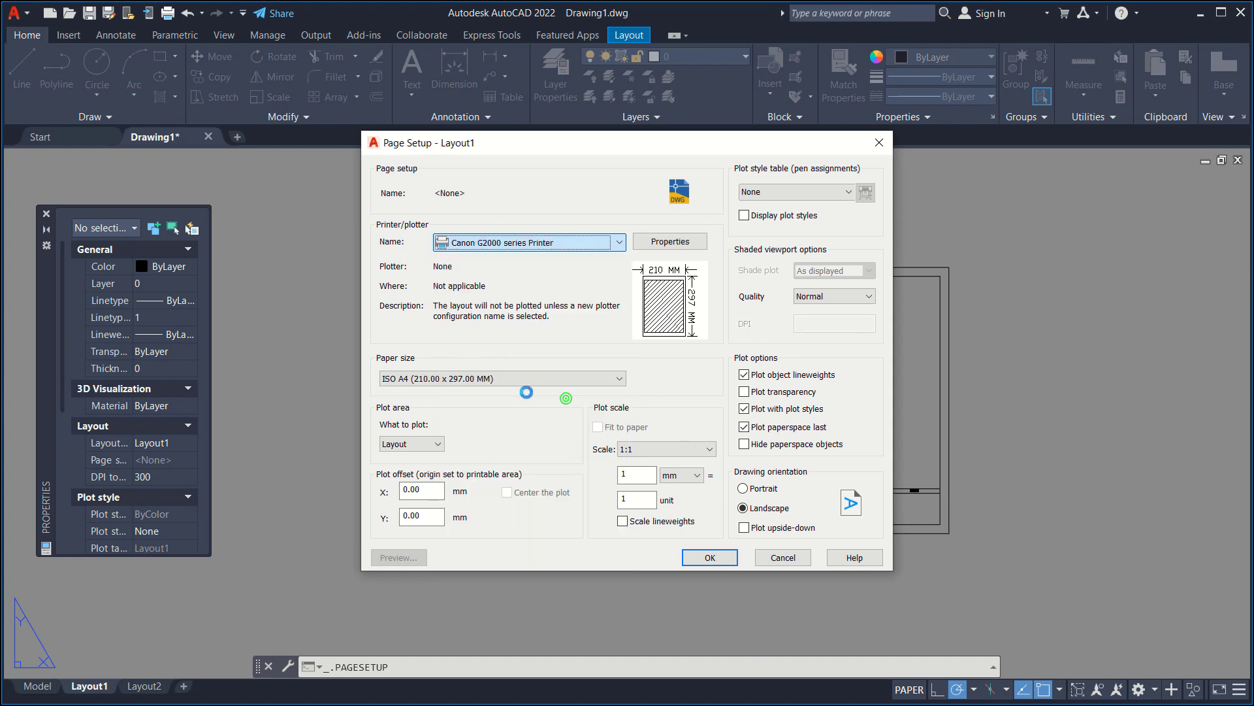
- Set the plot area to a window spanning opposite corners of the sheet's outer border
click(438, 446)
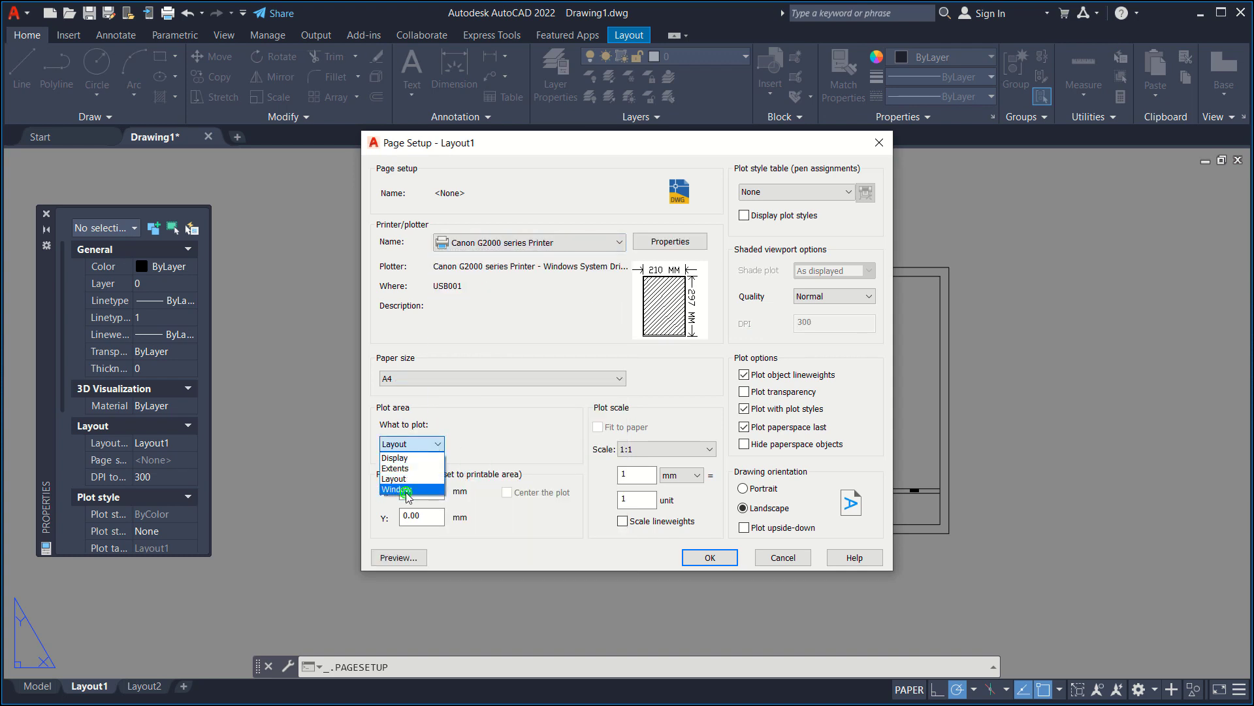
click(405, 490)
click(761, 269)
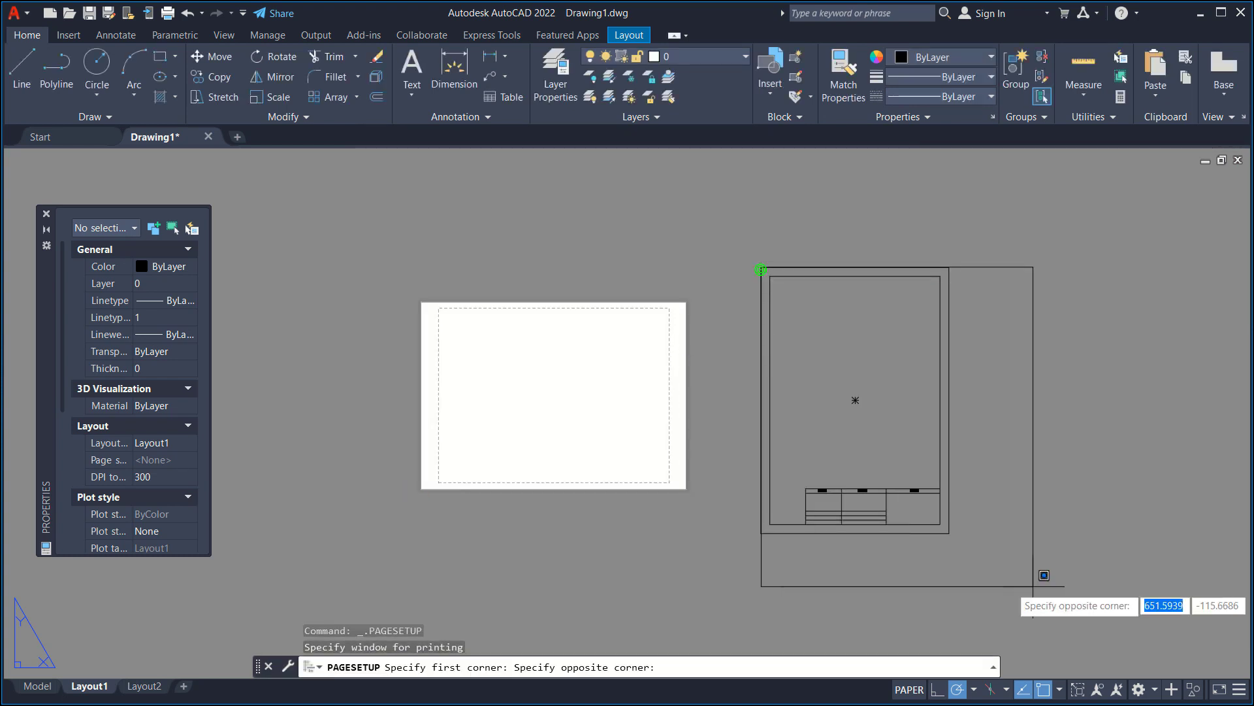
click(948, 533)
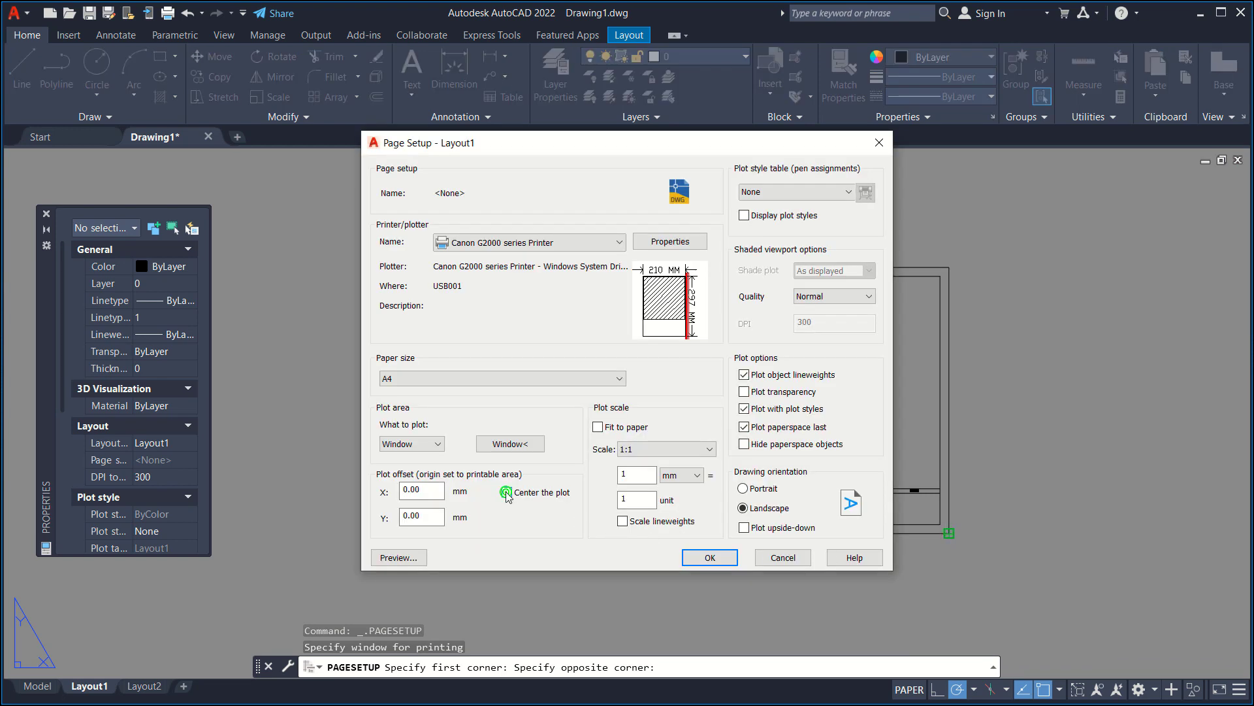
- Center the plot in portrait orientation, preview it, and apply the page setup to the layout
click(757, 492)
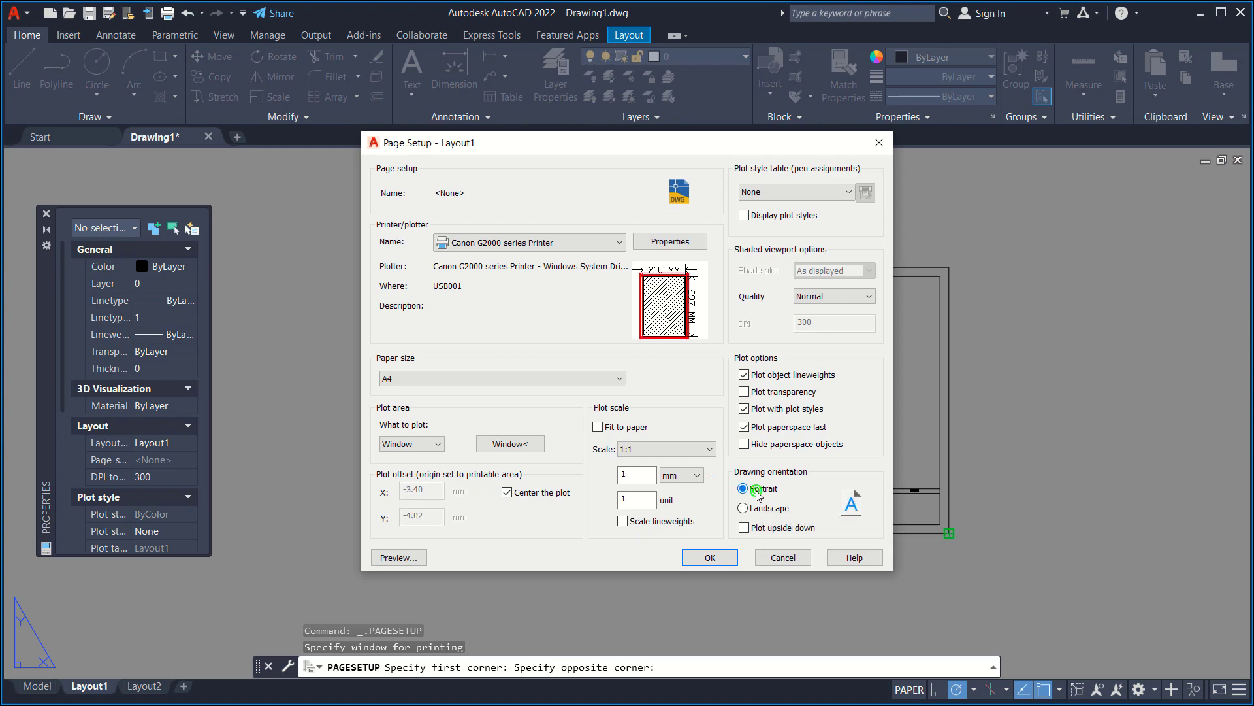
click(400, 557)
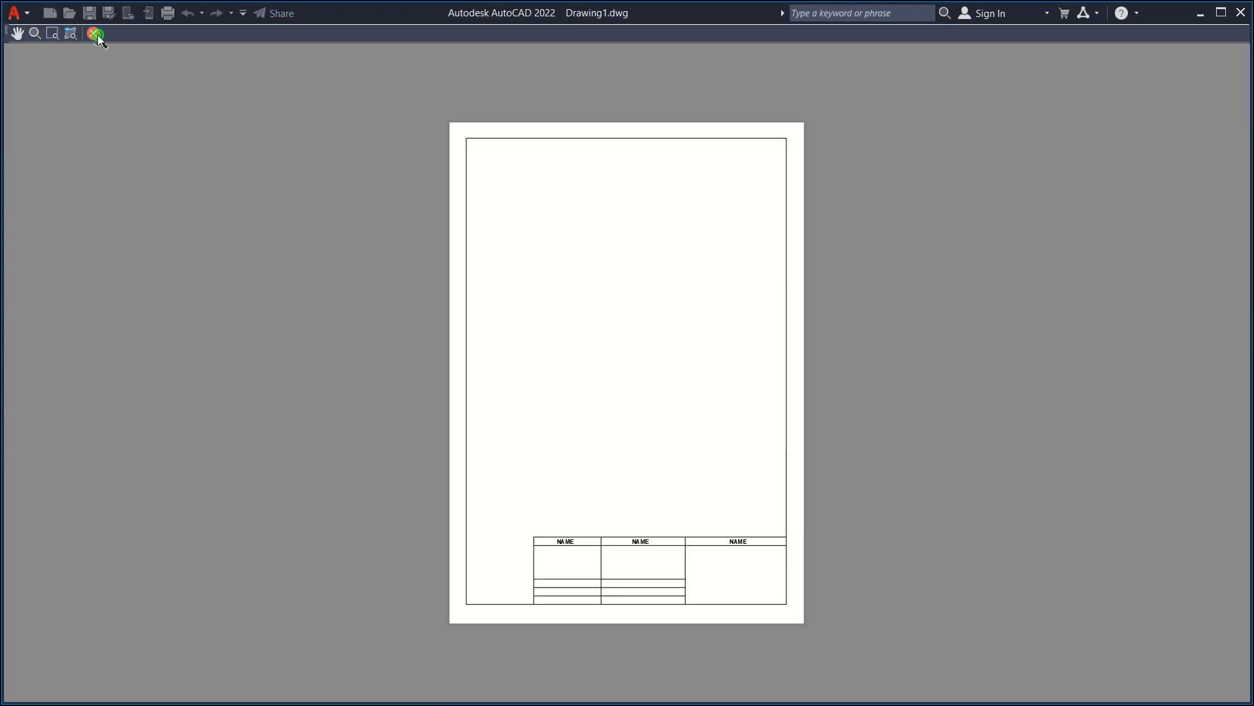
click(96, 34)
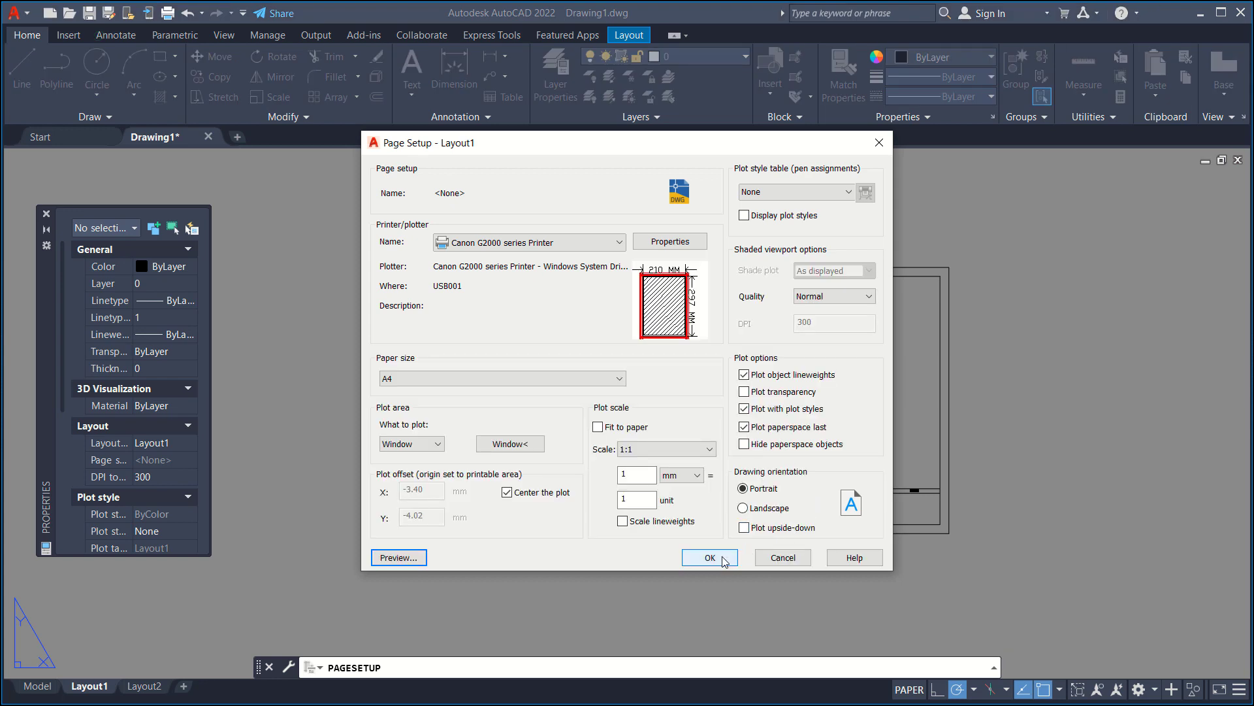
click(723, 559)
click(698, 526)
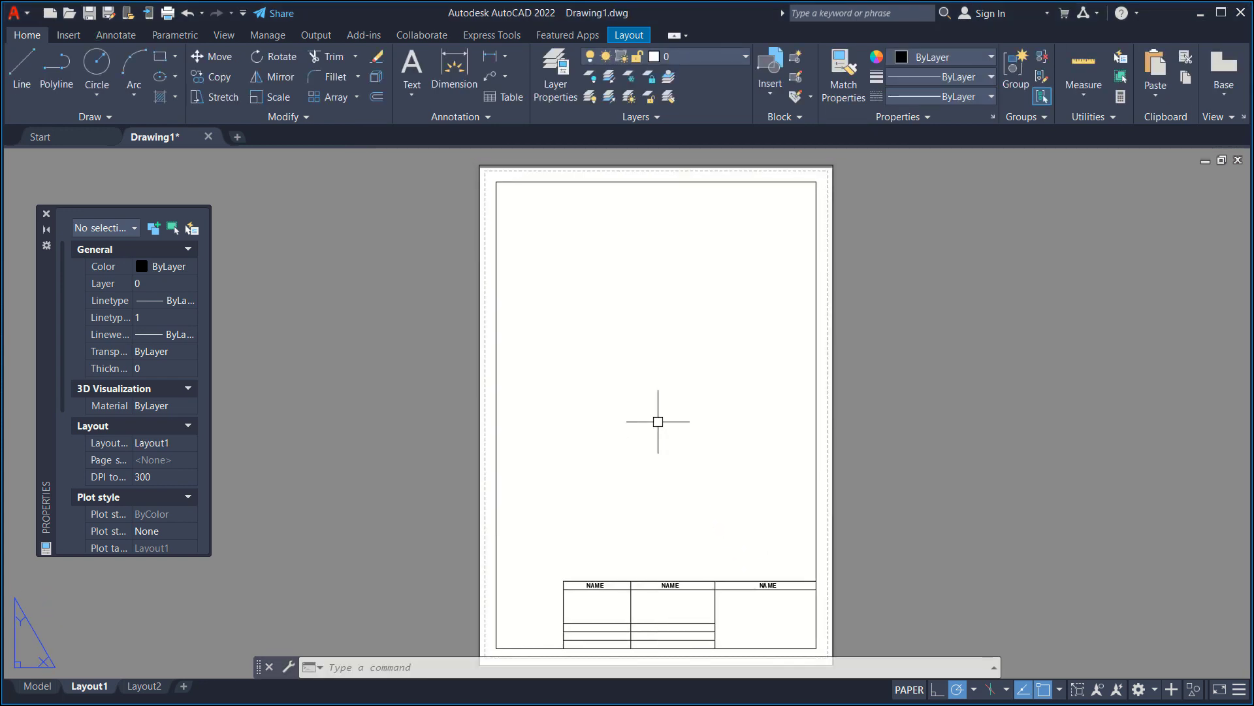
- Place a 1:2 front base view of the model space part in the left half of the sheet, above the title block
text(VIEWB)
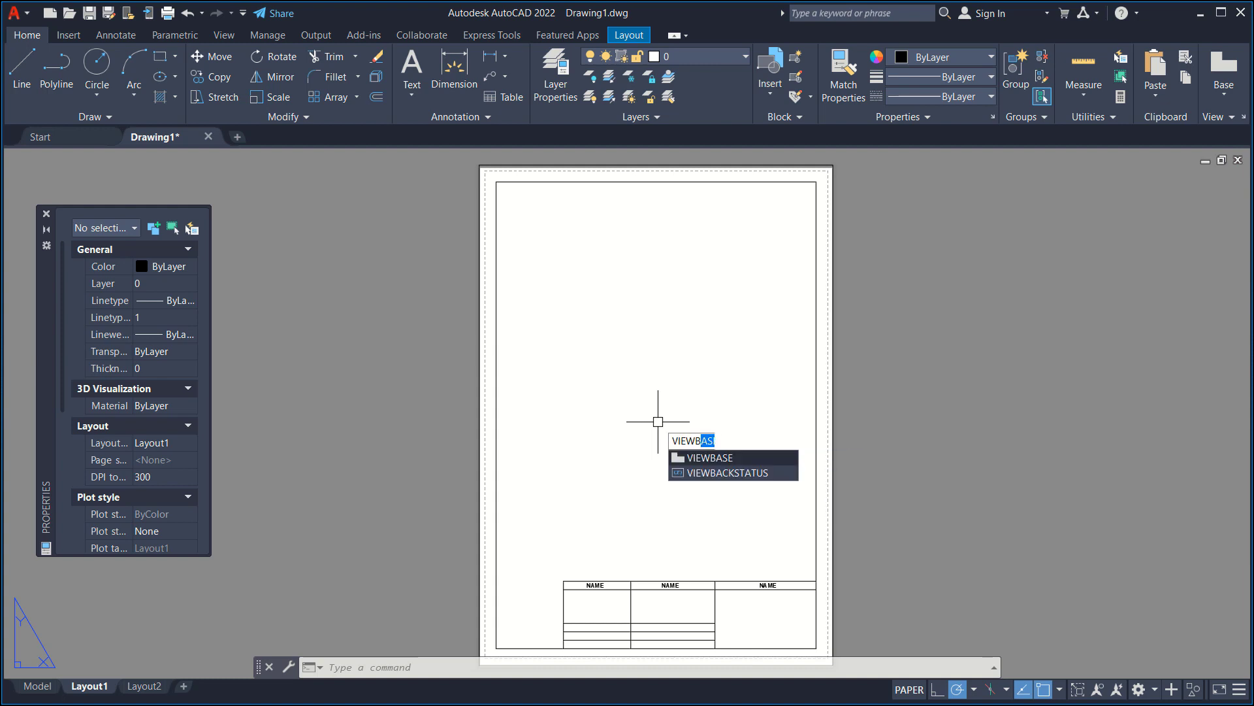
text(ASE)
key(Return)
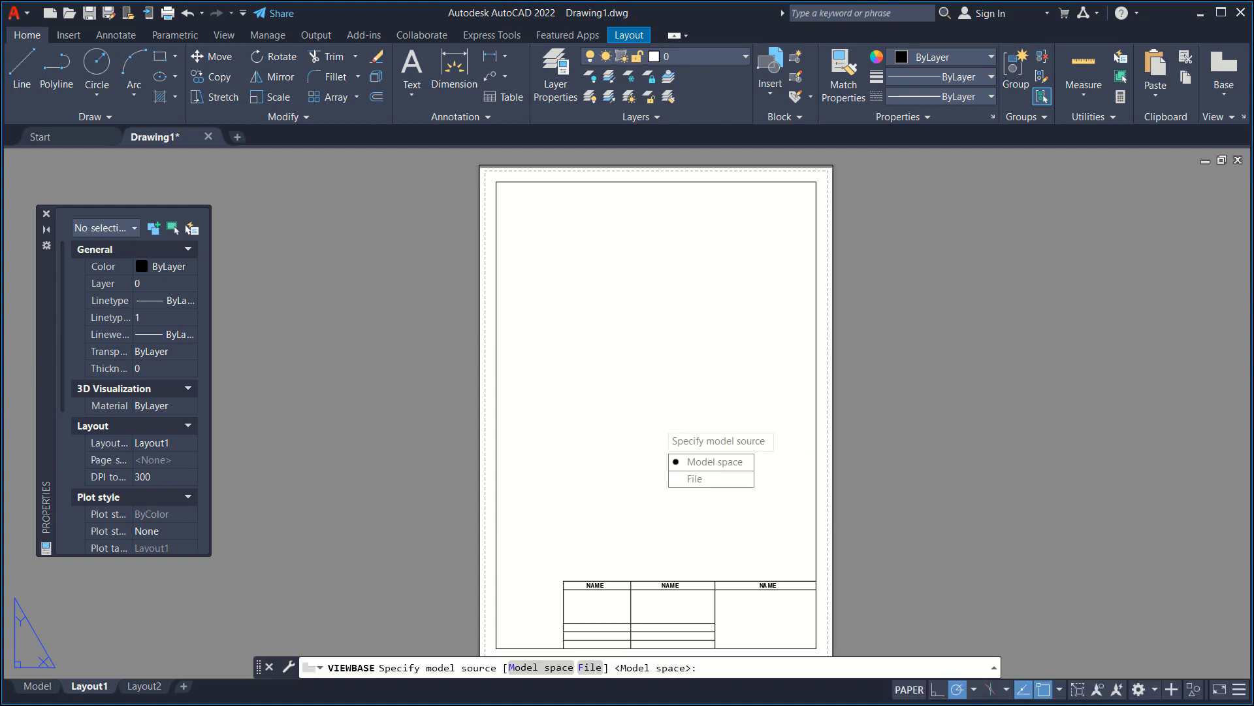
click(705, 463)
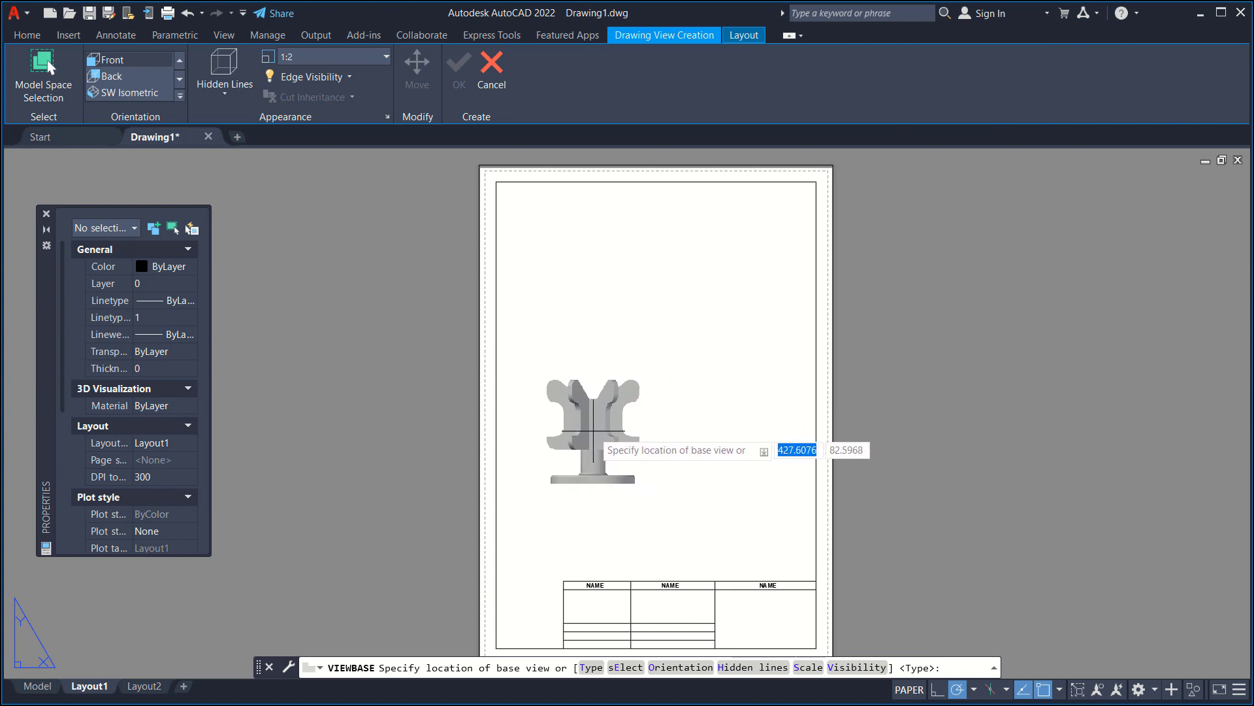
click(593, 431)
key(Return)
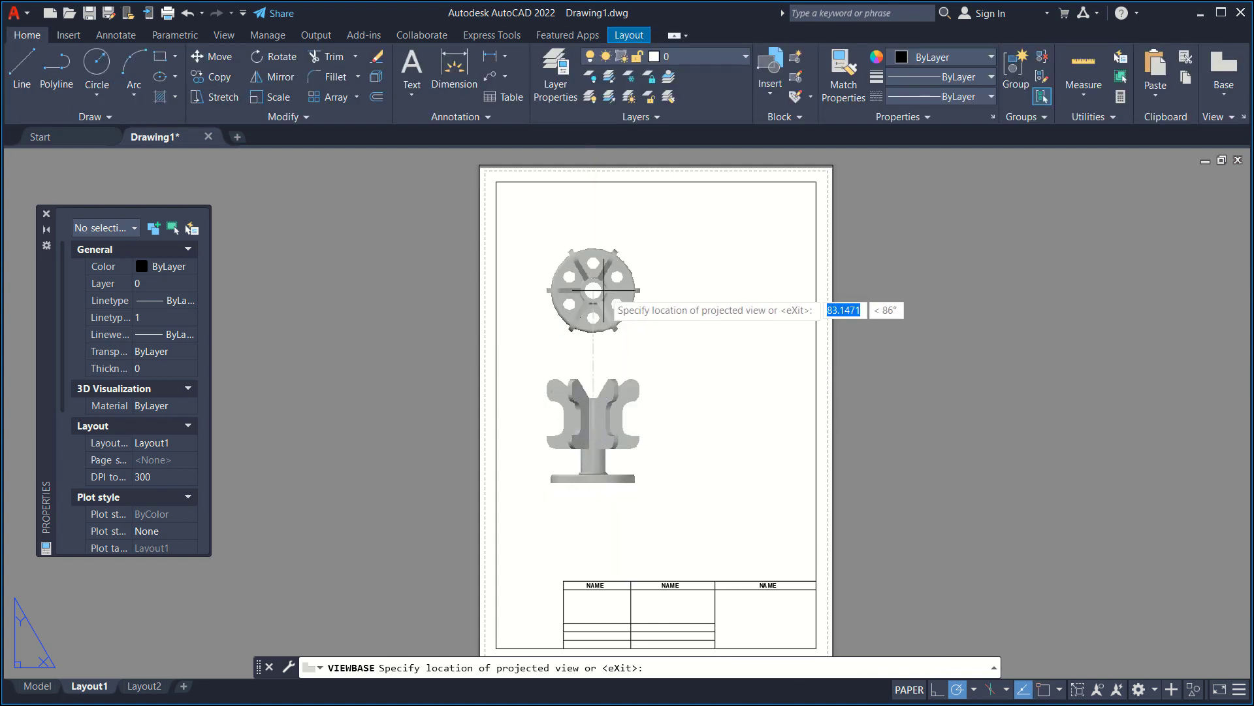
- Place a projected top view directly above the front view and an isometric view diagonally up to its right
click(605, 283)
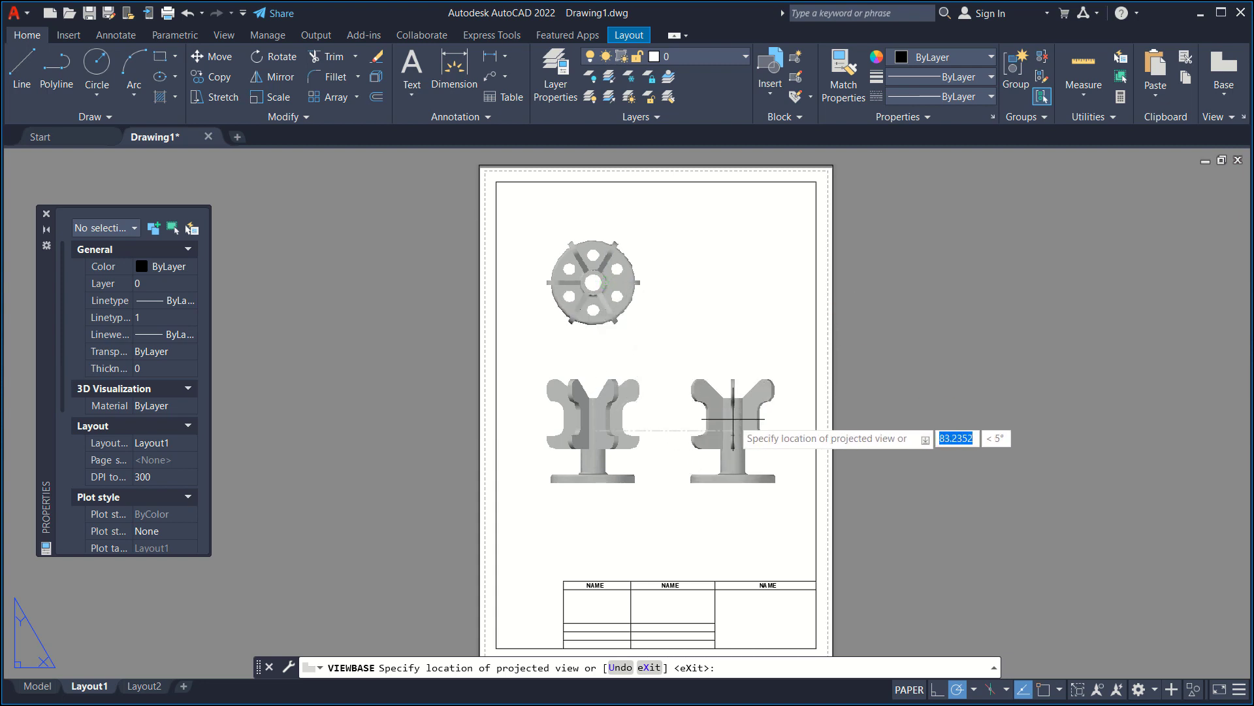
click(735, 361)
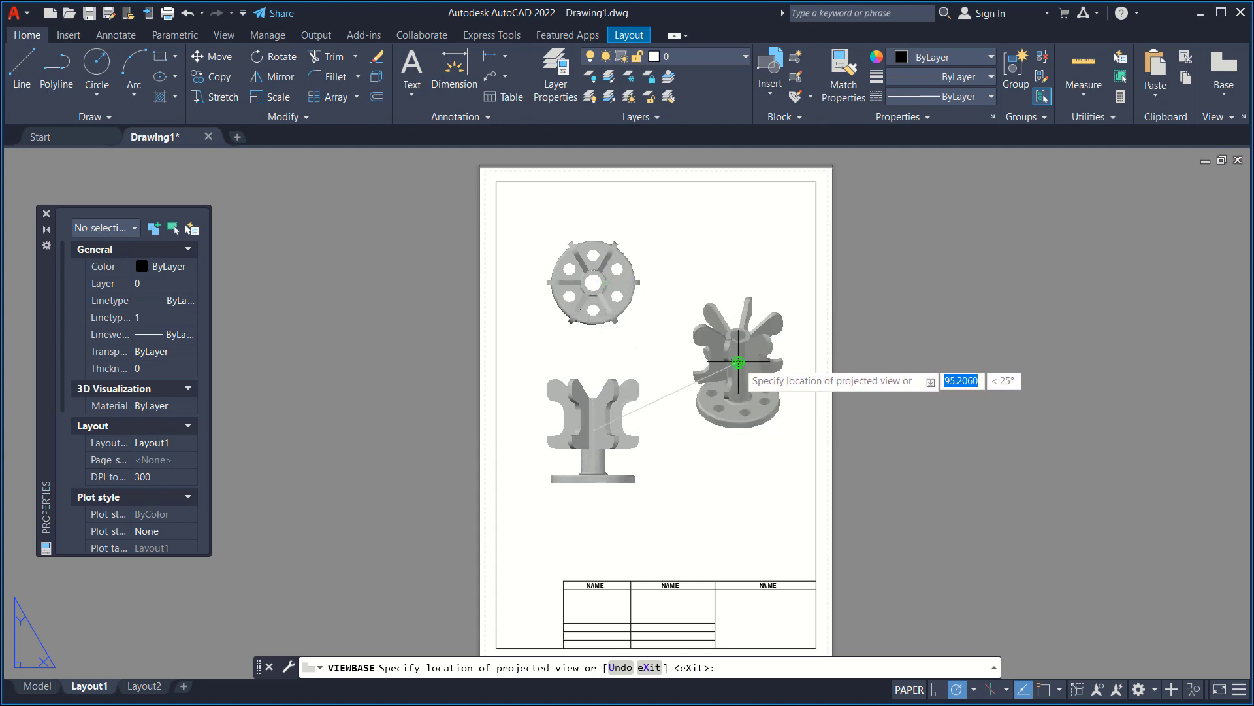
key(Return)
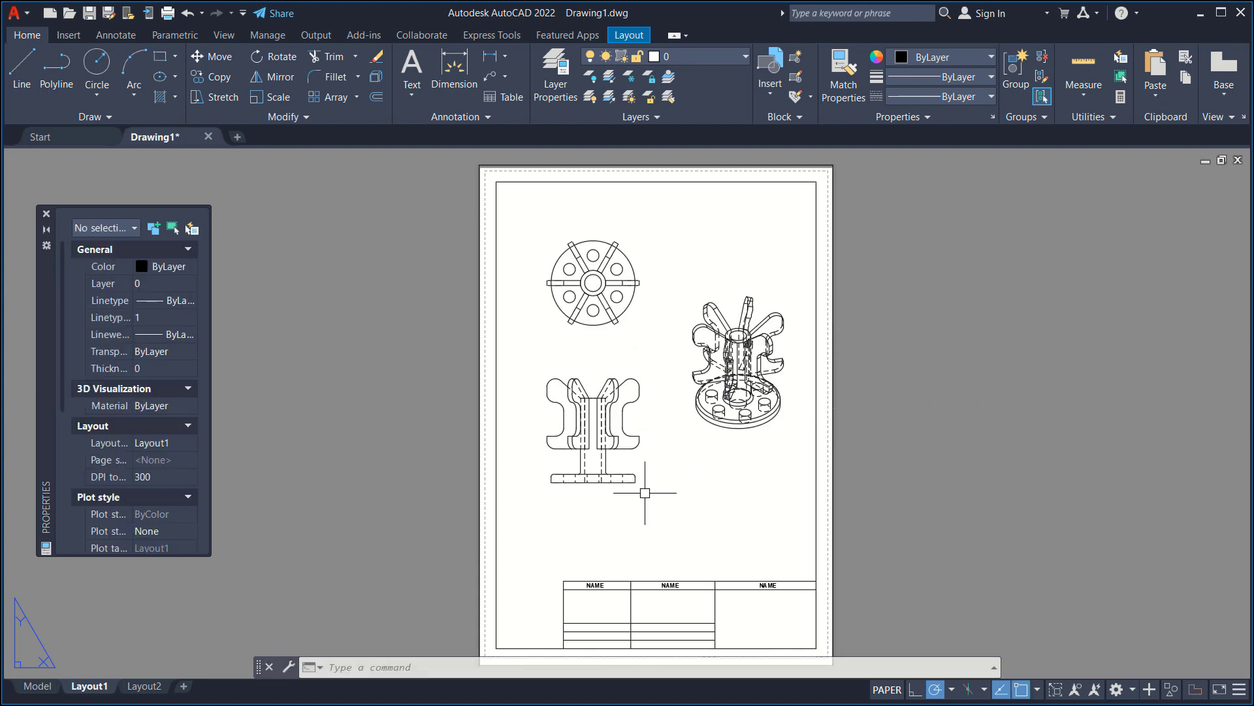
- Set the isometric view's display style to shaded with visible lines
middle_drag(645, 493, 686, 484)
click(745, 359)
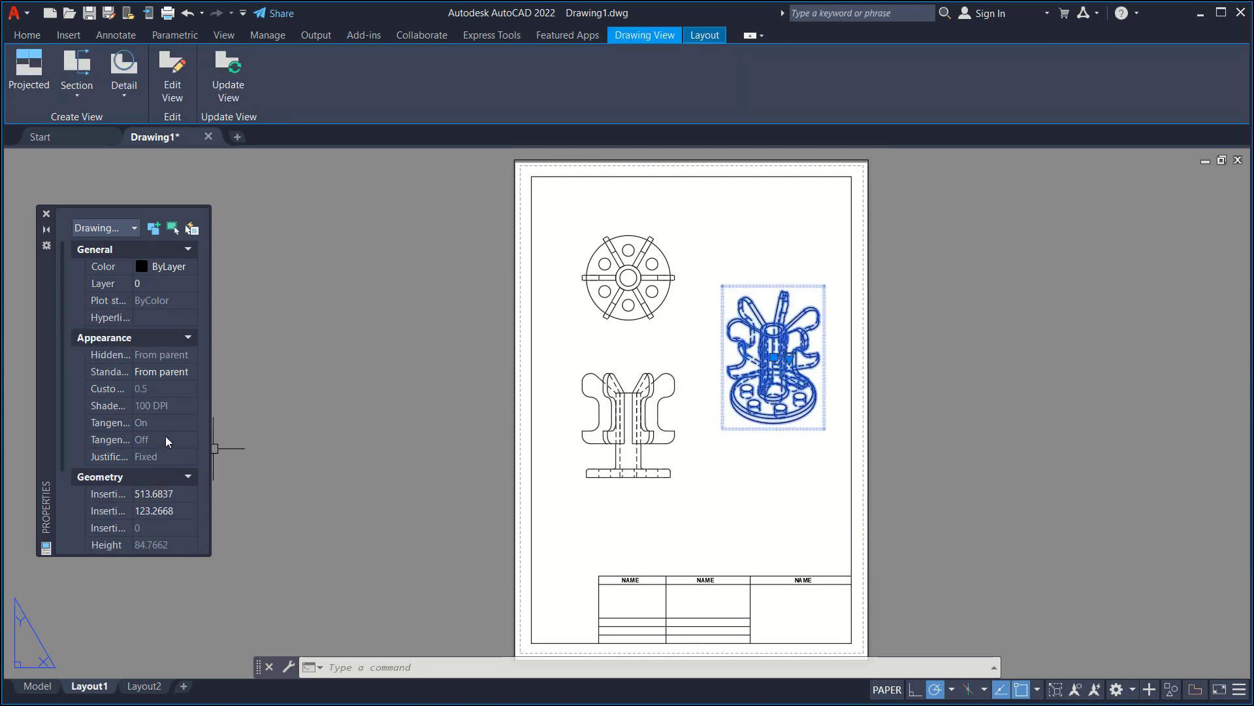
click(174, 87)
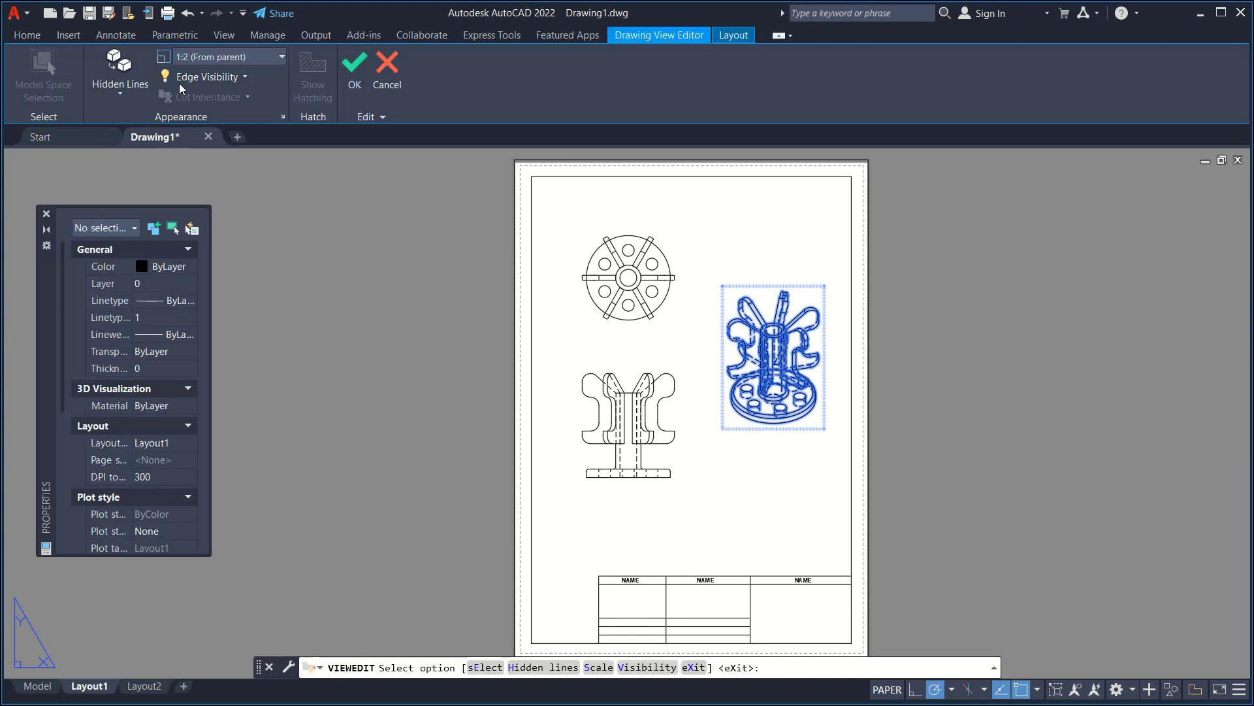
click(133, 93)
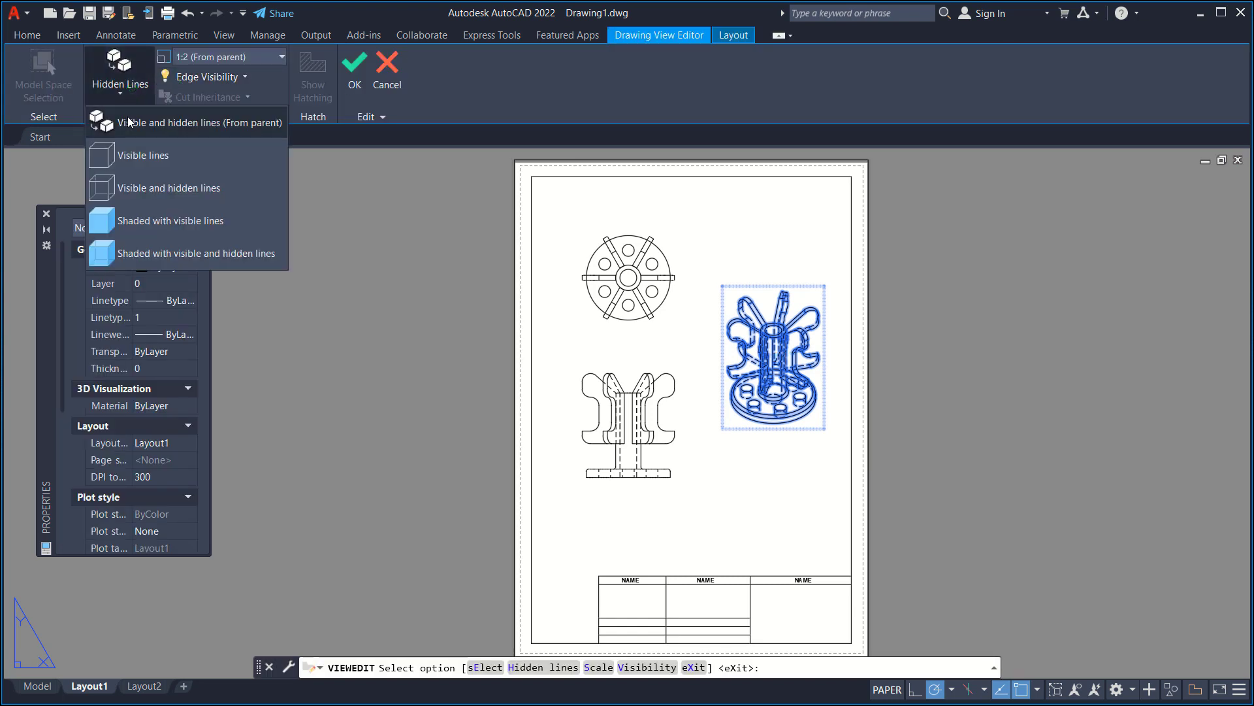
click(158, 221)
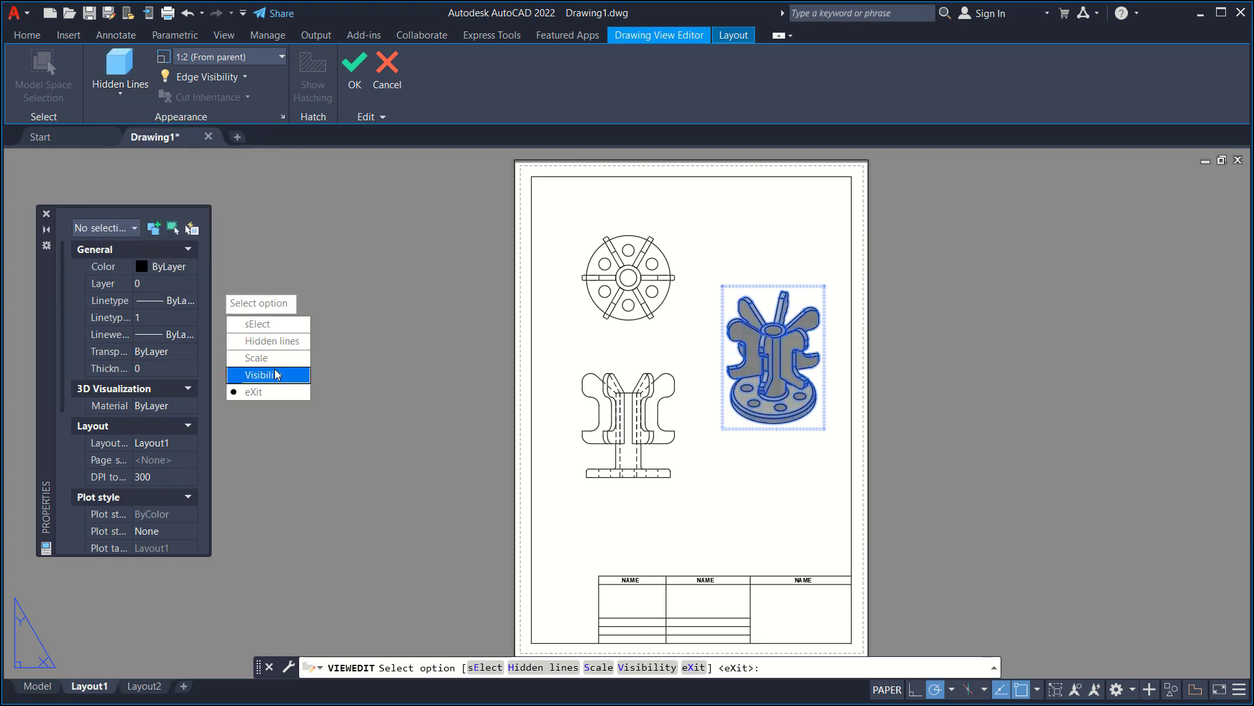
click(255, 393)
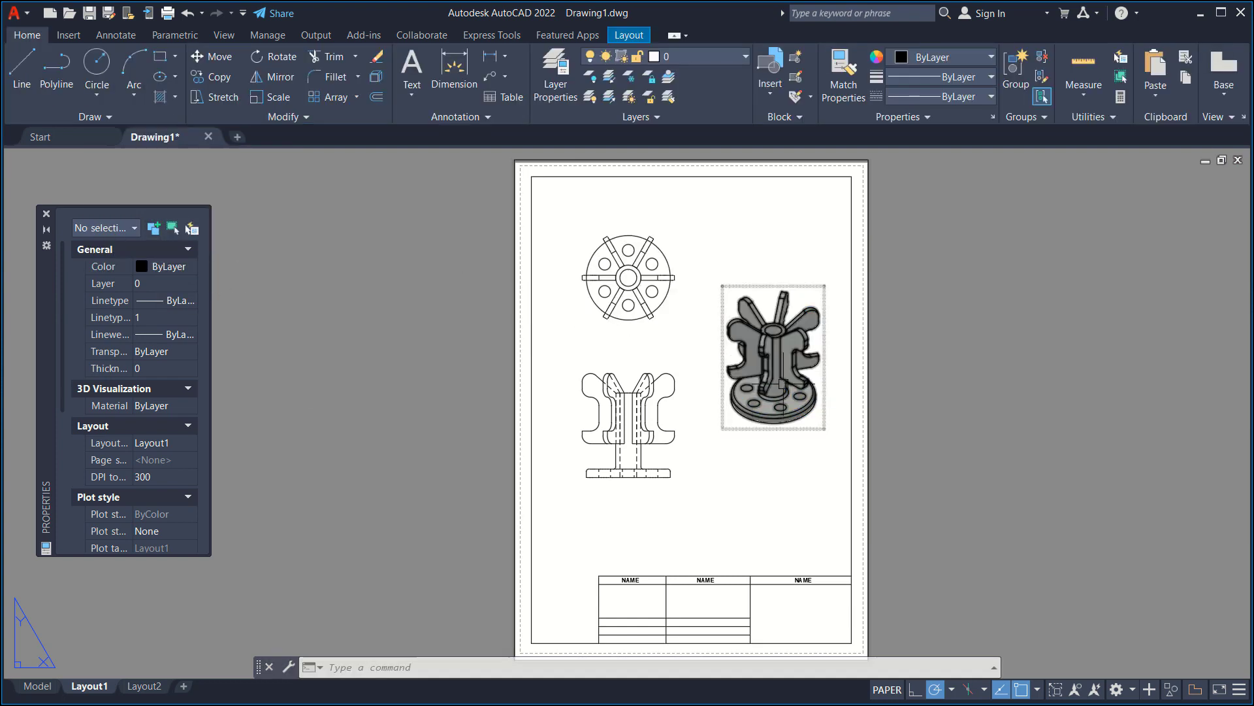
- Try visible and hidden lines on the isometric view, and settle on visible lines only
click(779, 364)
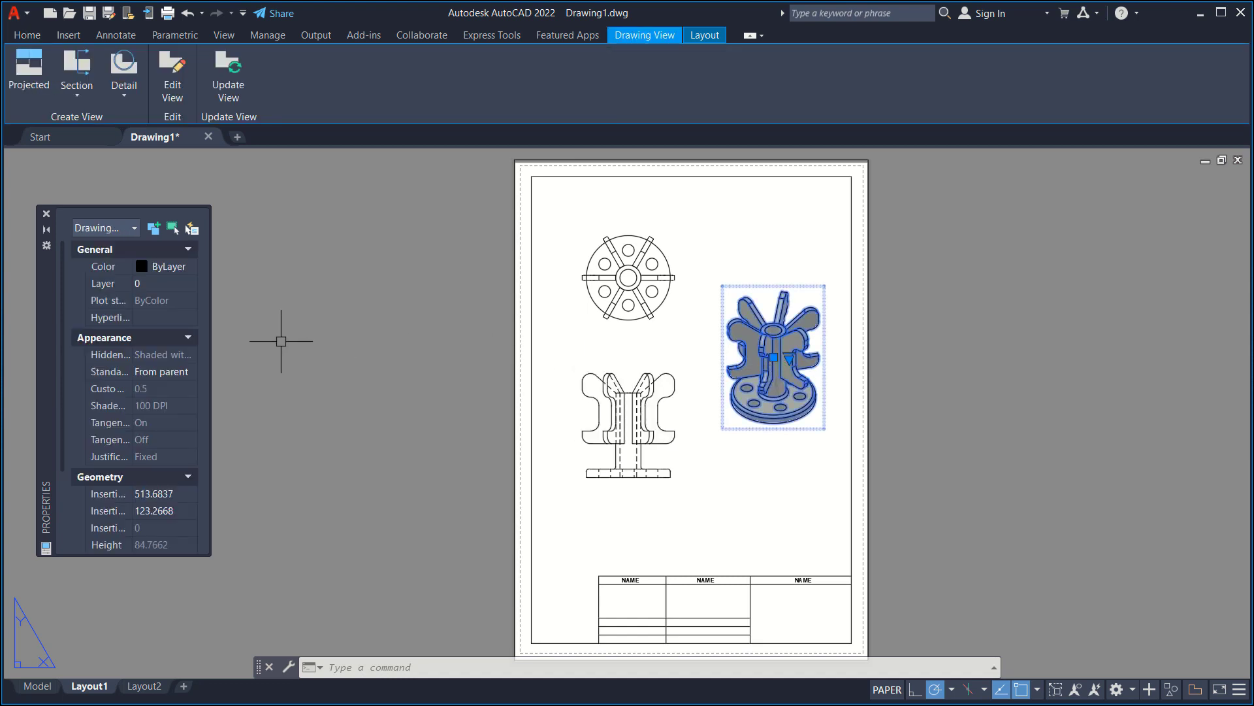
click(165, 77)
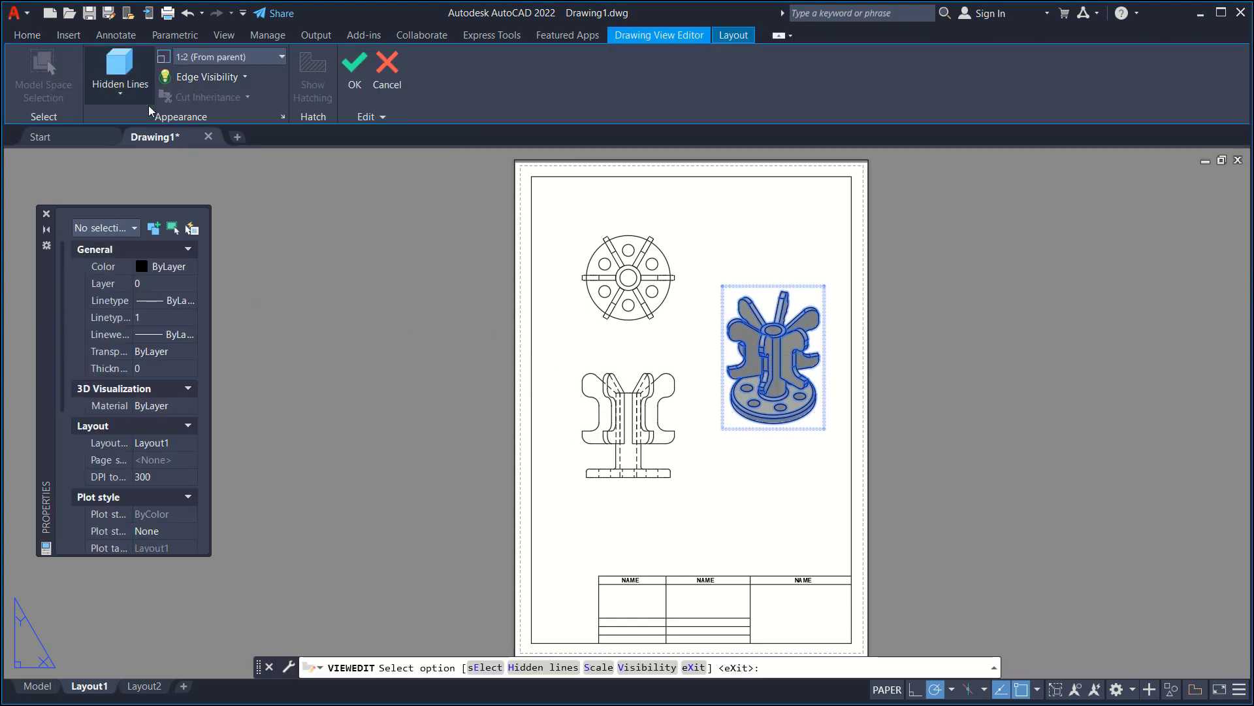
click(118, 92)
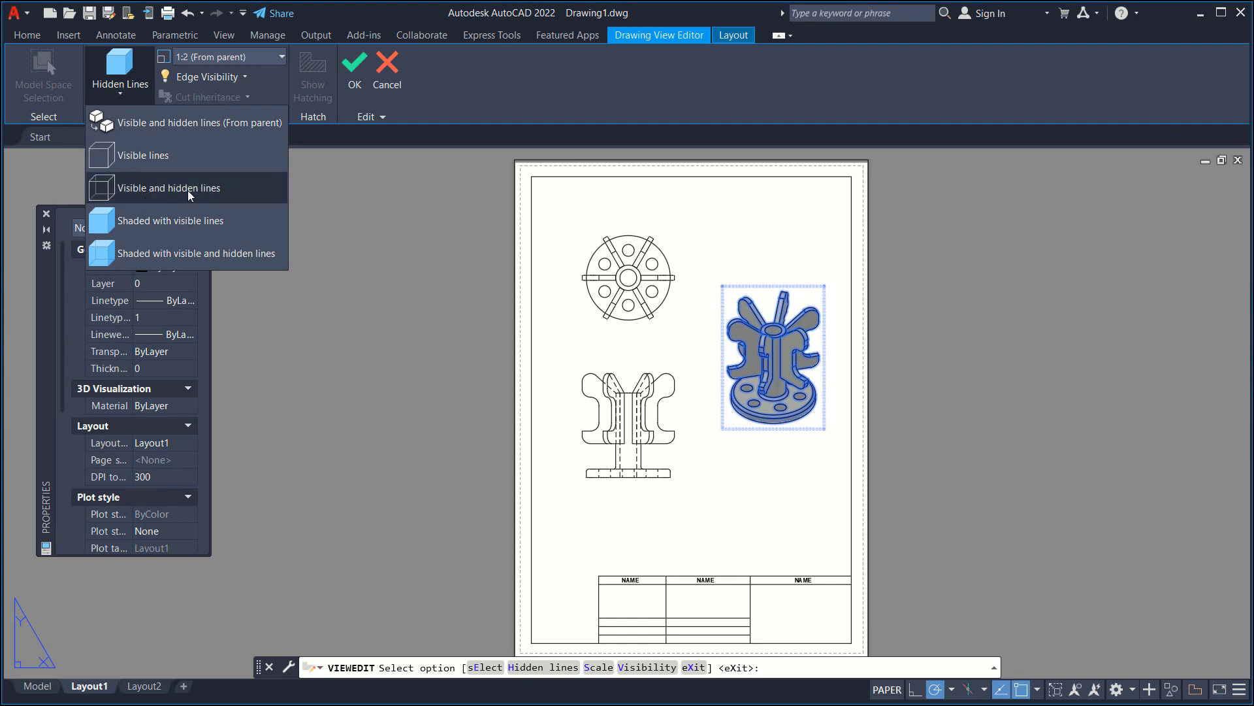
click(168, 190)
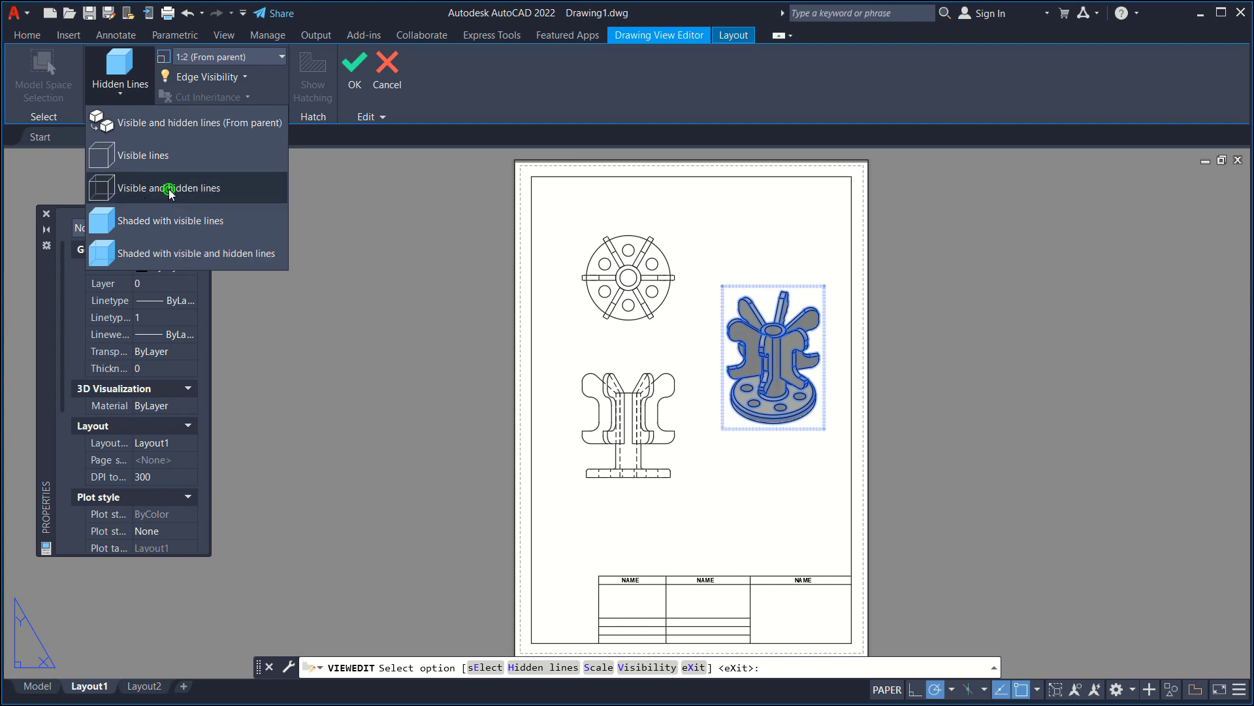
click(122, 89)
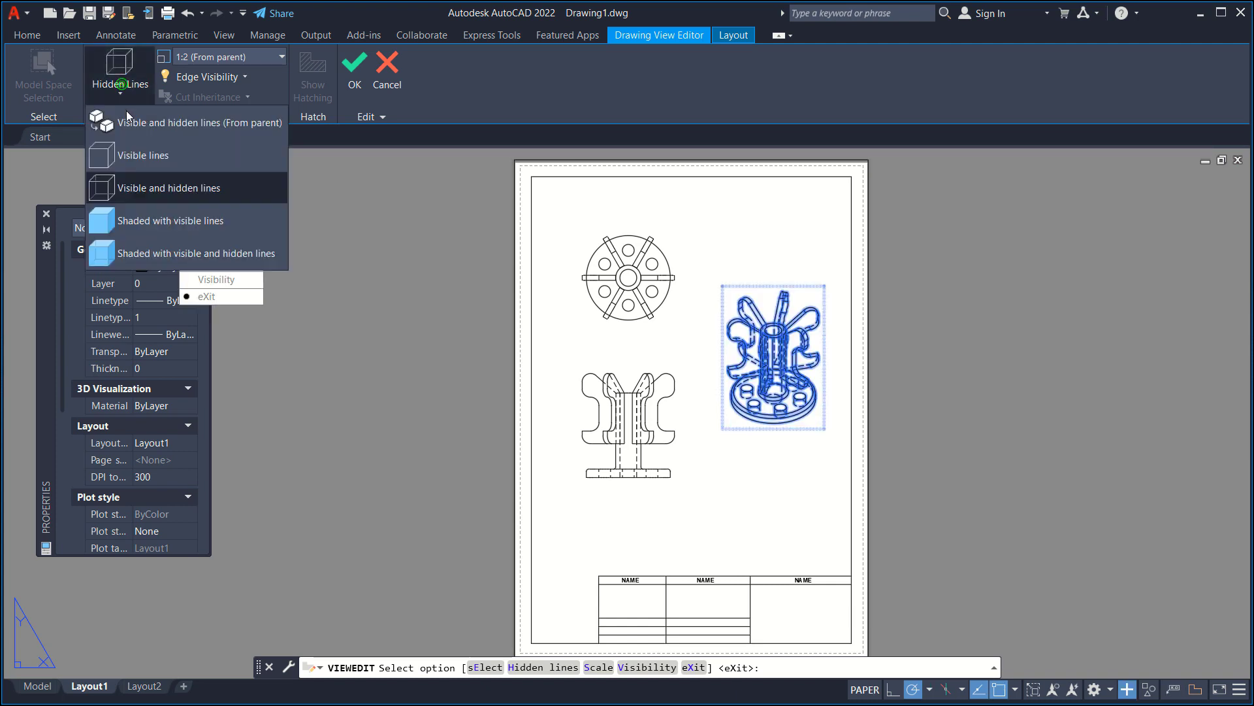
click(135, 155)
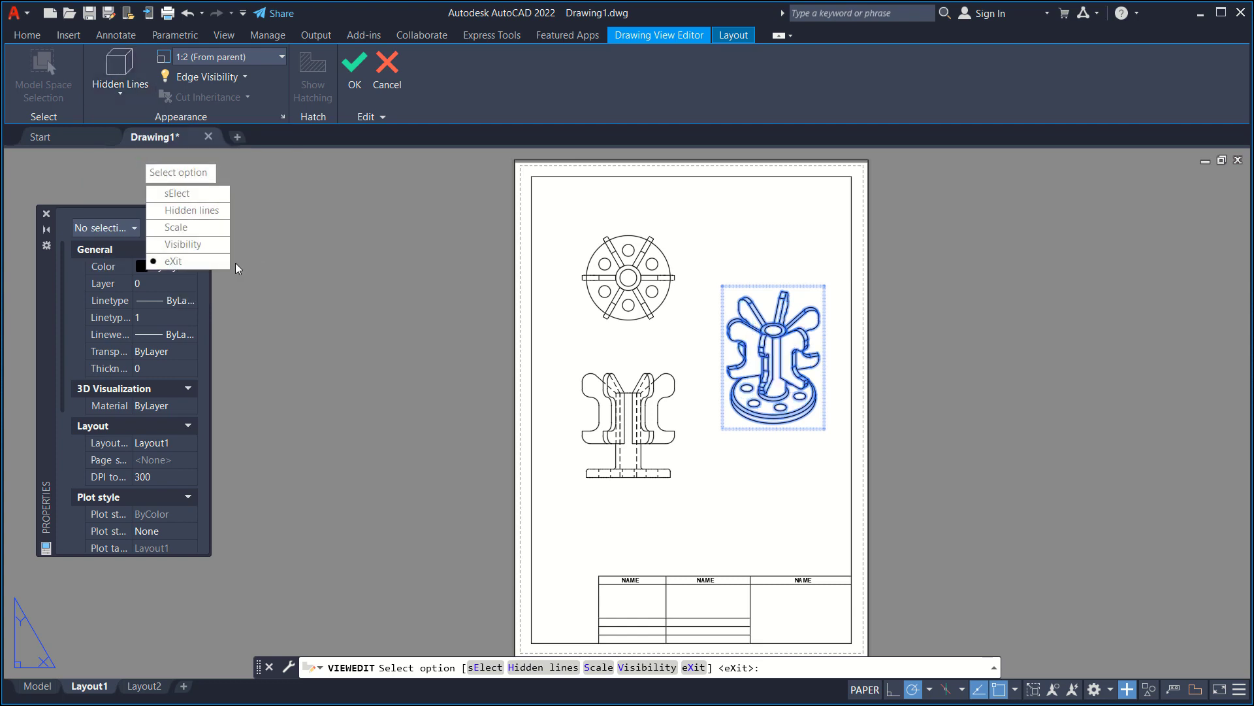
click(207, 263)
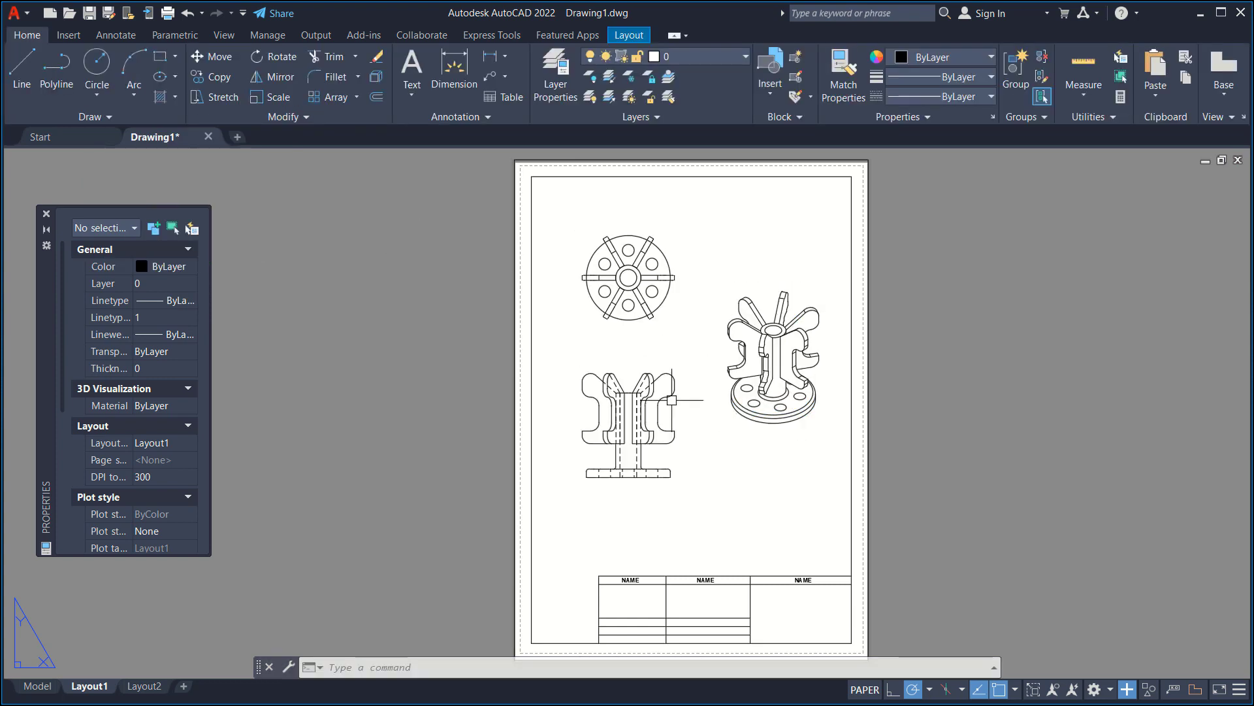
- Add a horizontal linear dimension below the front view across the full width of the flange
scroll(671, 403, up, 4)
middle_drag(668, 403, 679, 330)
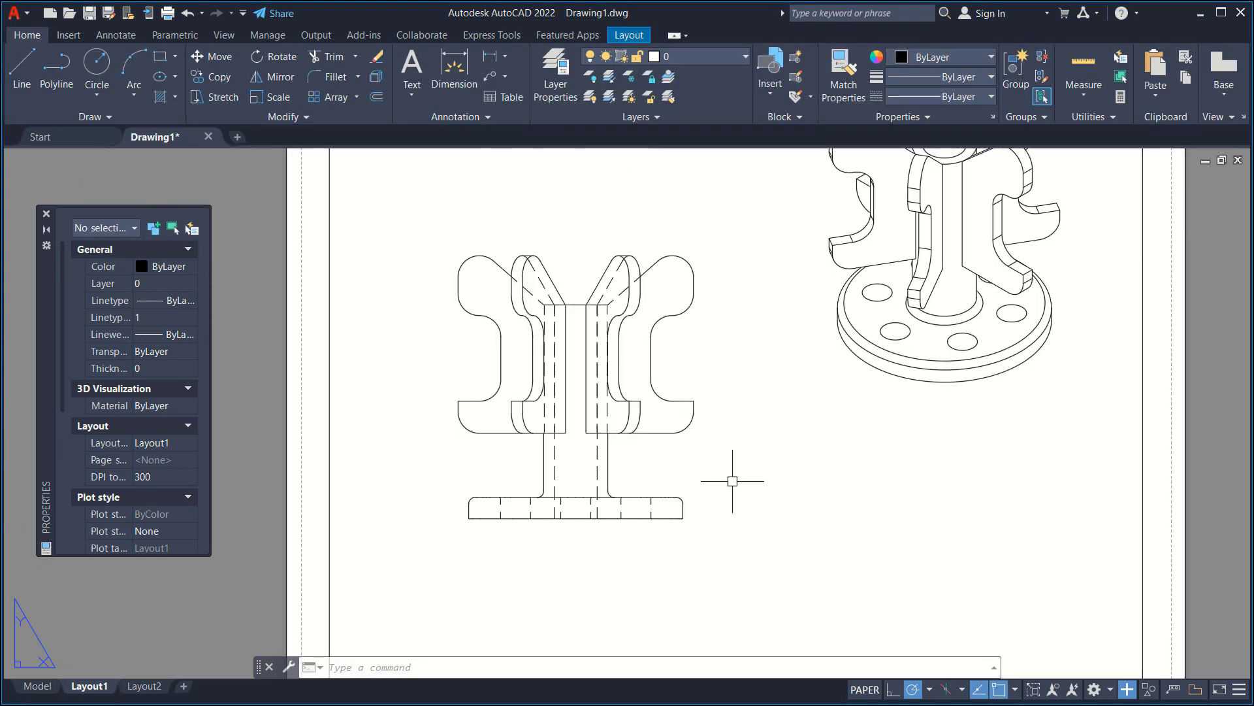
text(DIMLIN)
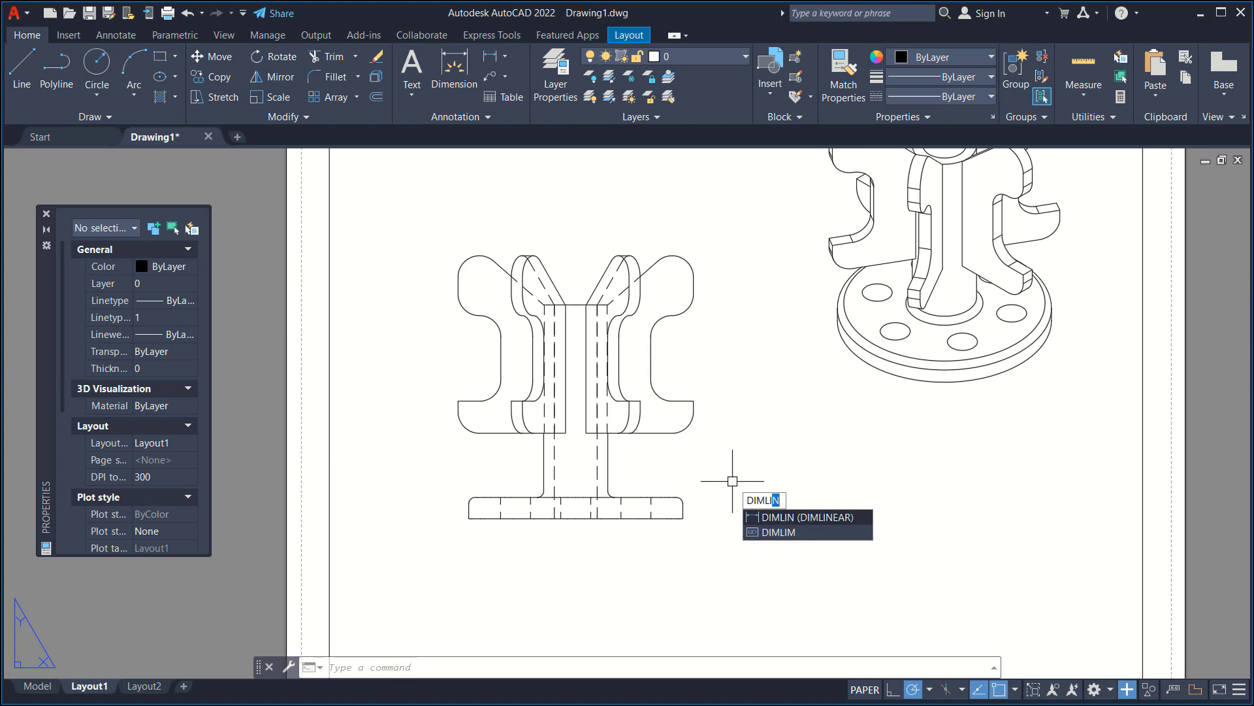
key(Return)
scroll(450, 575, up, 4)
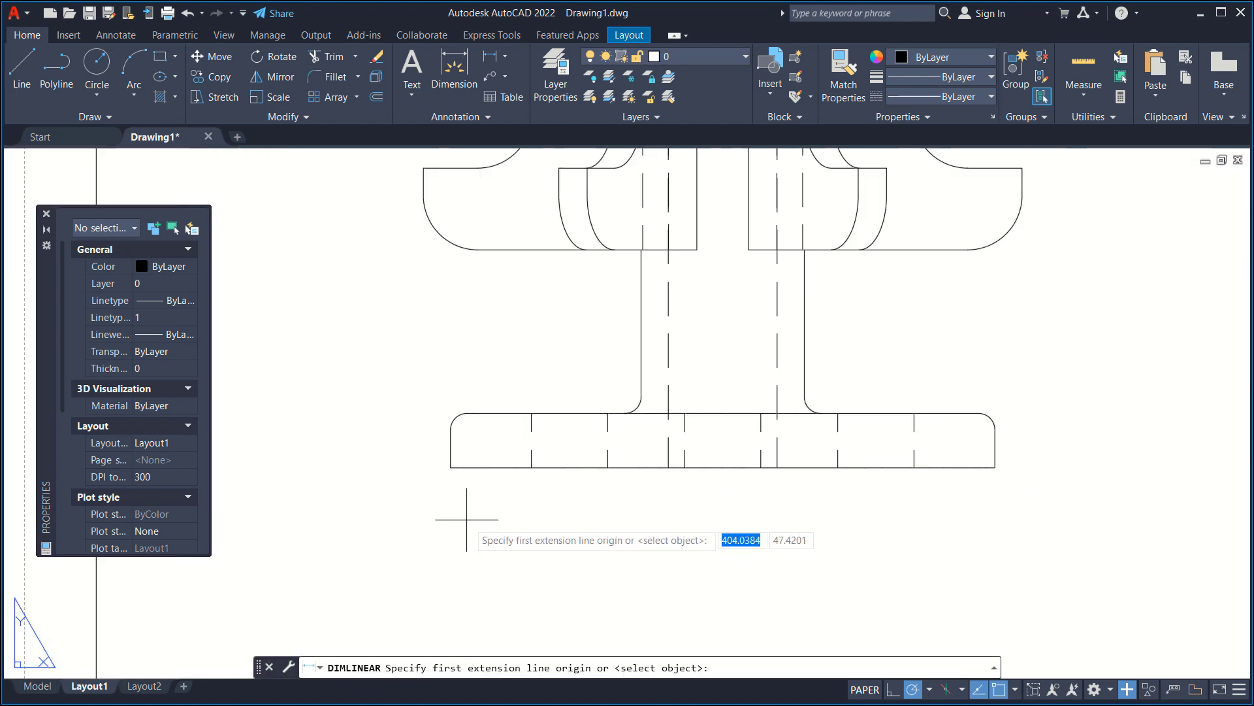
click(451, 471)
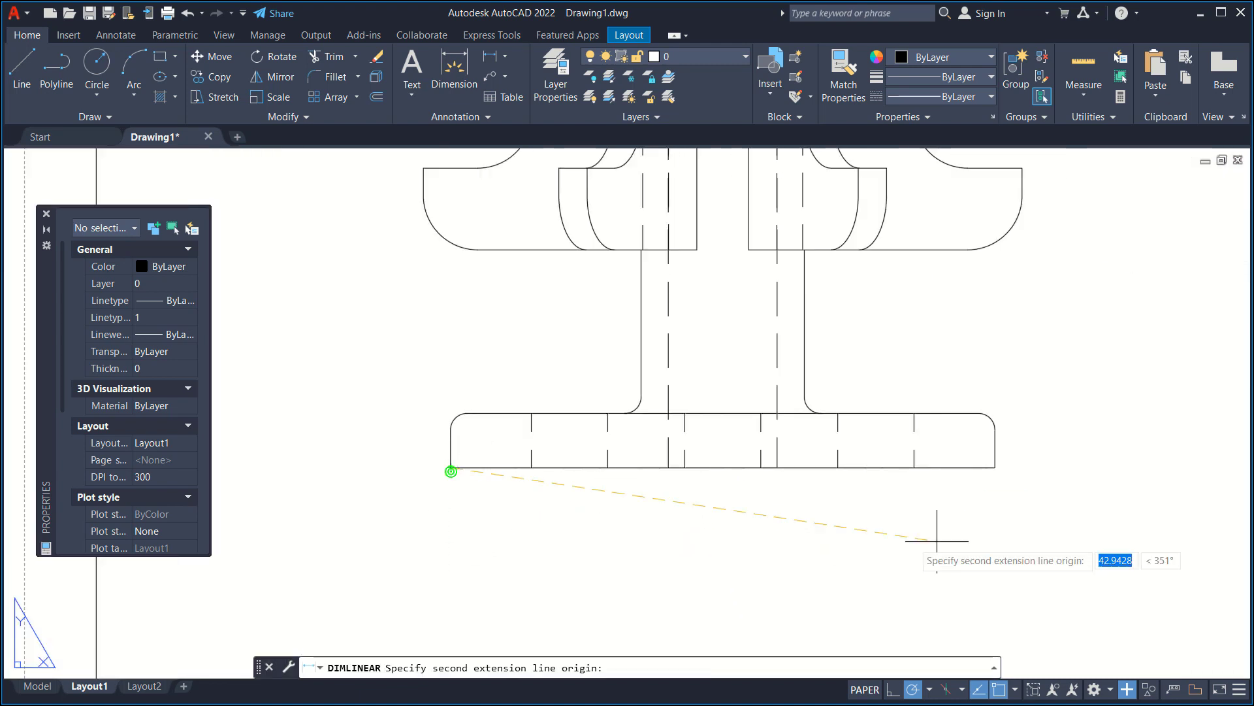
click(995, 467)
click(995, 541)
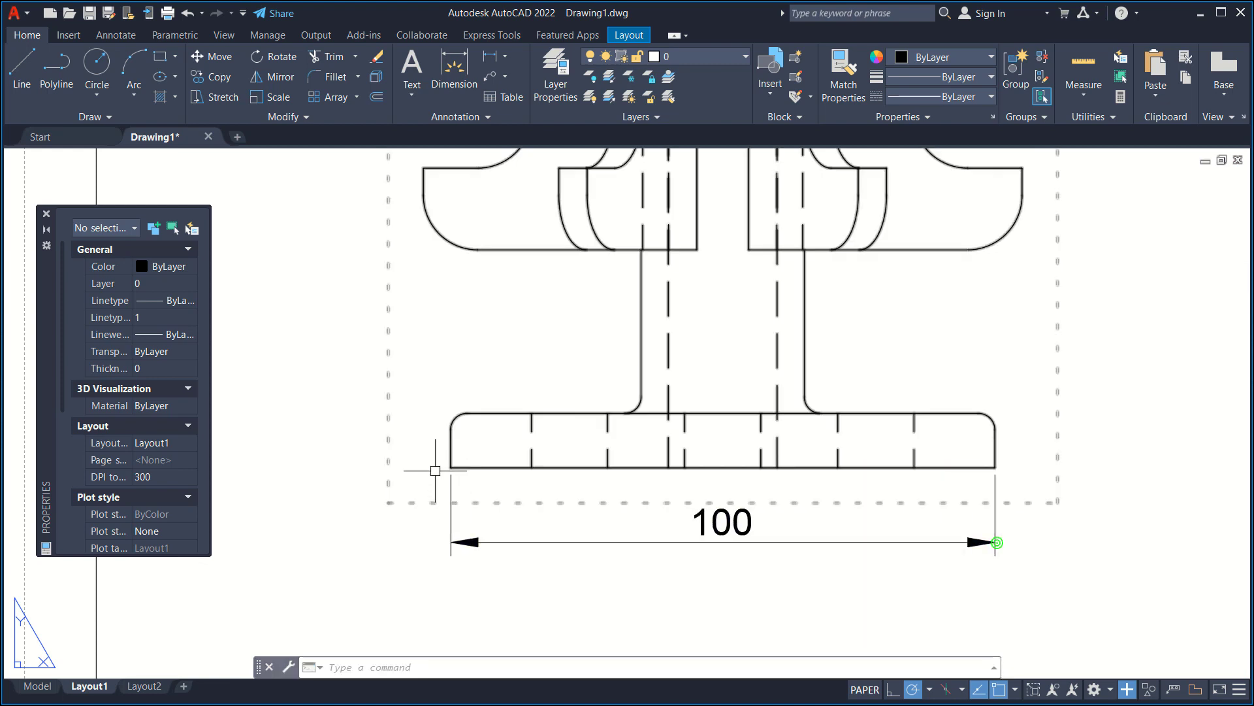
- Dimension the leftmost flange hole's width in the front view, placing it above the overall flange dimension
scroll(435, 470, up, 2)
key(Return)
click(584, 472)
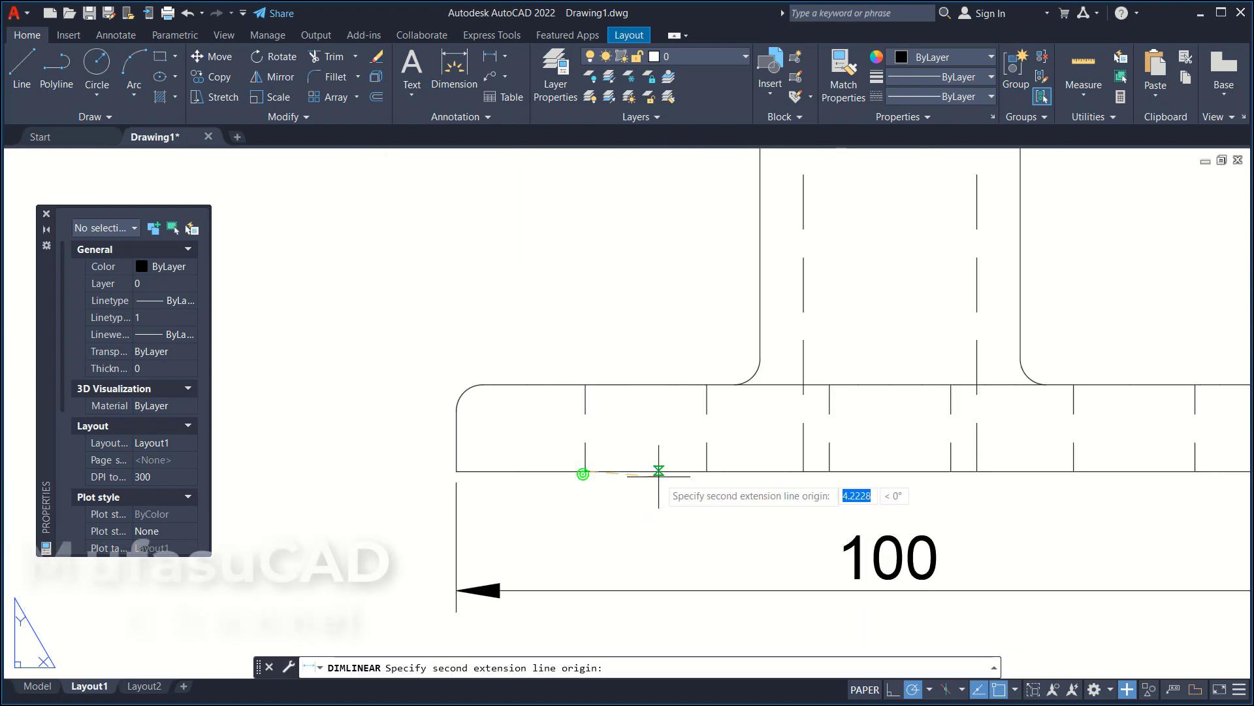
click(706, 471)
click(601, 546)
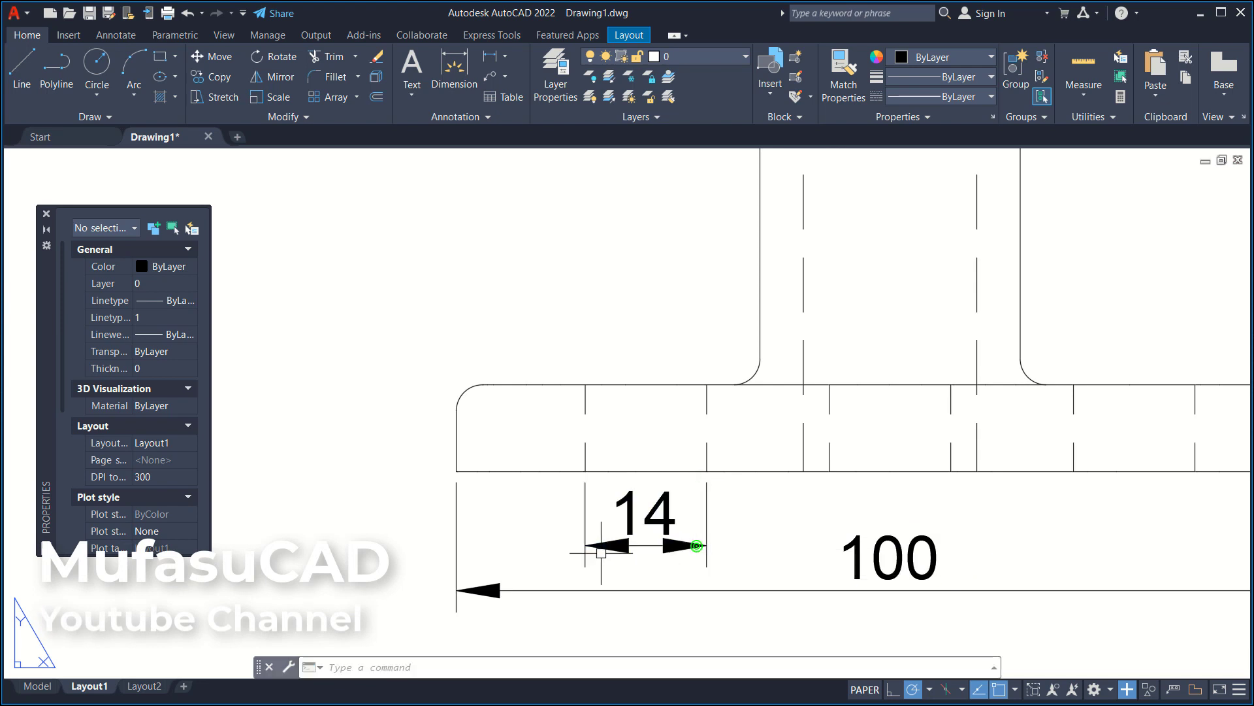
- Dimension the flange's thickness vertically on the left side of the front view
key(Return)
click(458, 471)
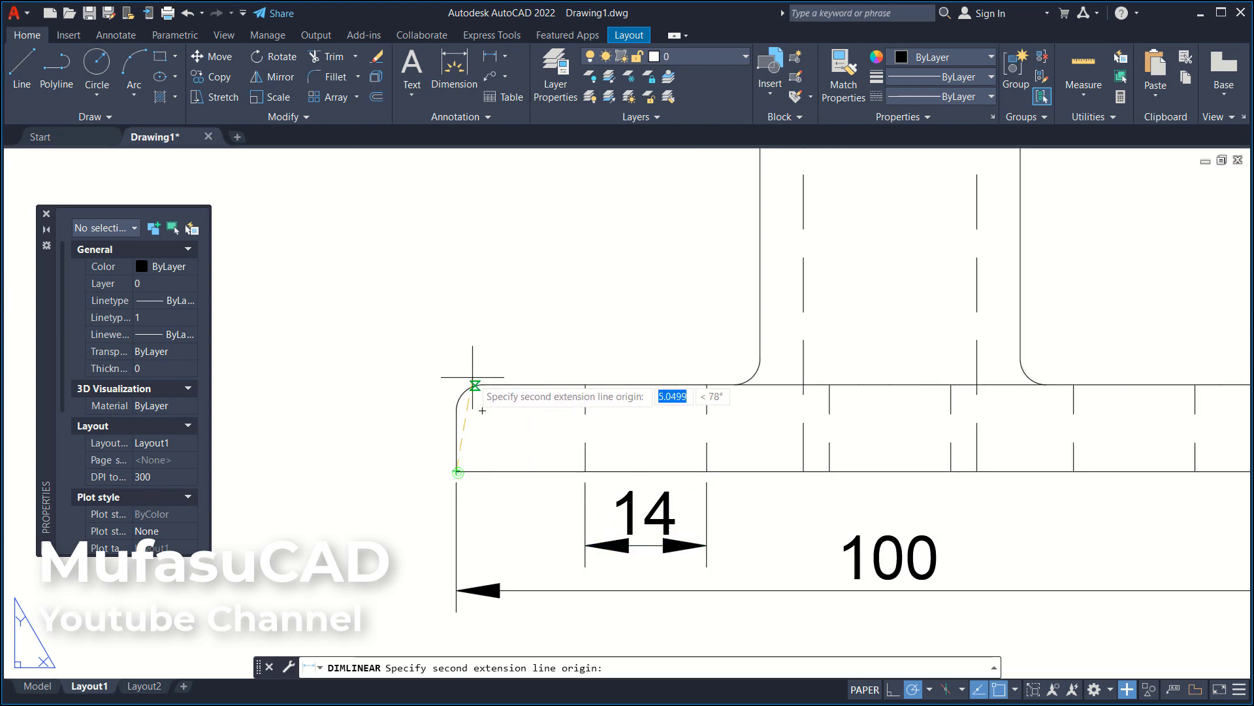
click(457, 385)
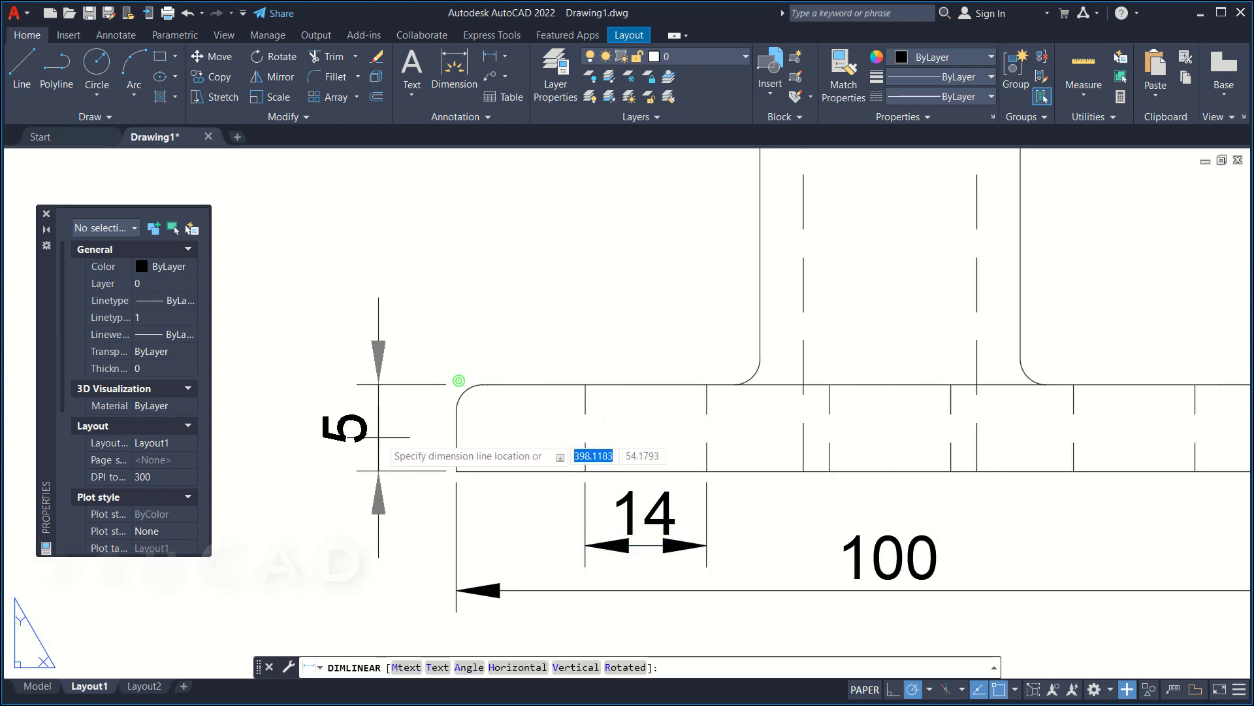
click(357, 451)
- Dimension the shaft's height above the flange in line with the thickness dimension, and turn off the annotation monitor
key(Return)
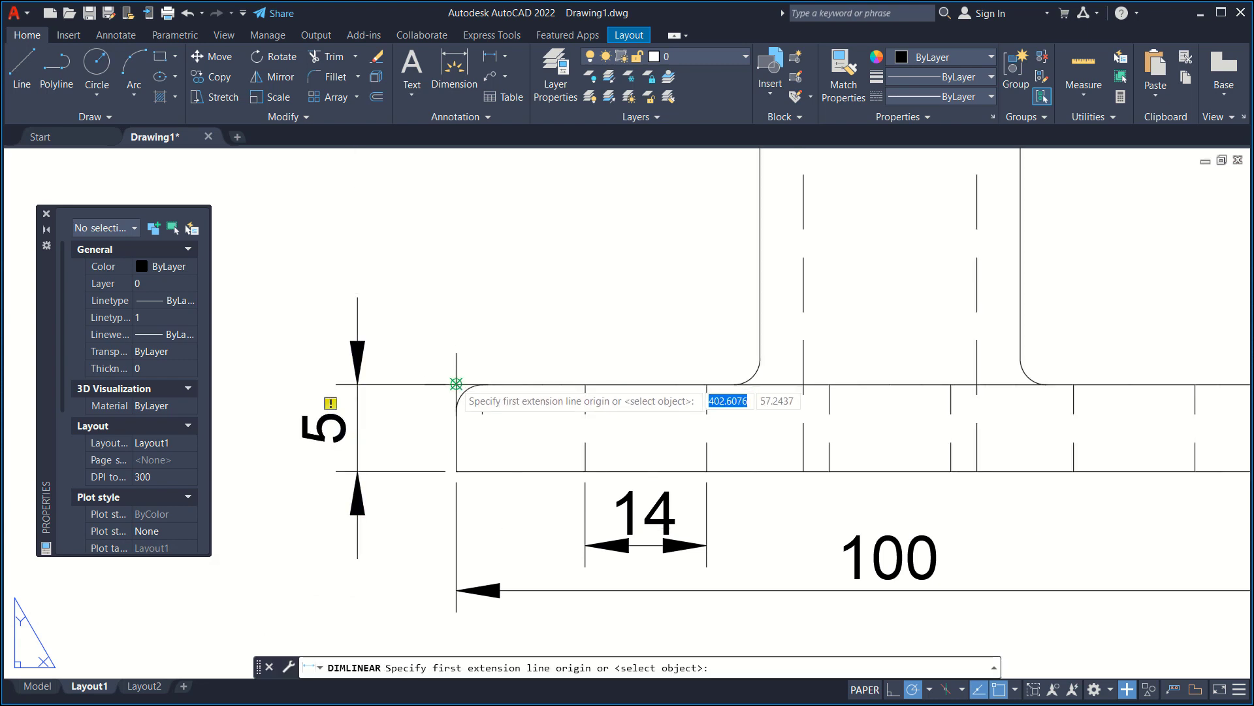
click(455, 385)
scroll(589, 380, down, 3)
scroll(620, 326, up, 6)
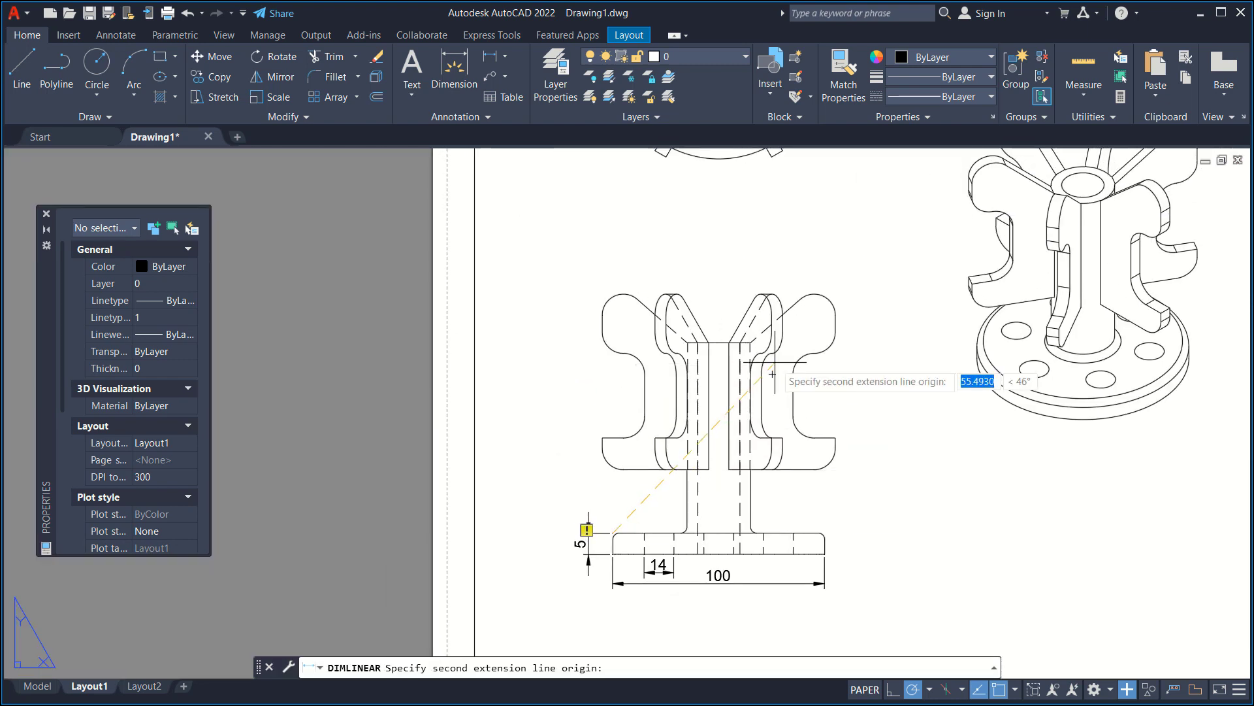
click(571, 313)
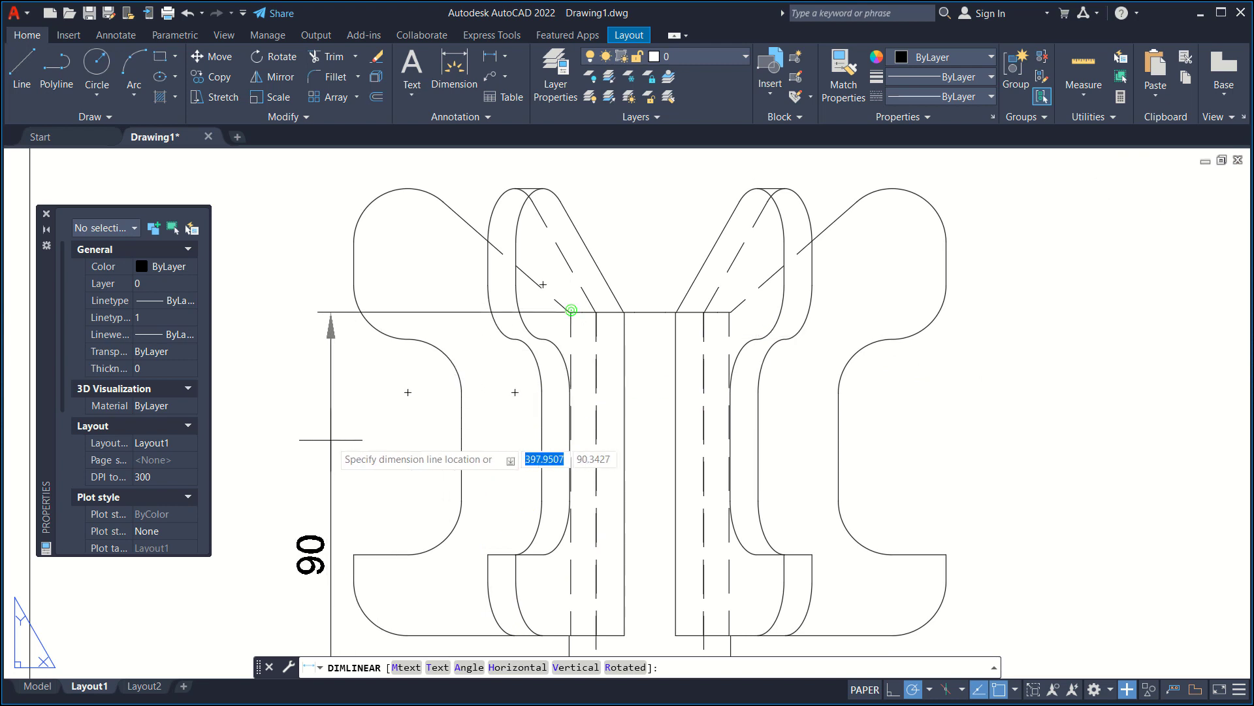
middle_drag(294, 424, 301, 415)
middle_drag(298, 483, 435, 323)
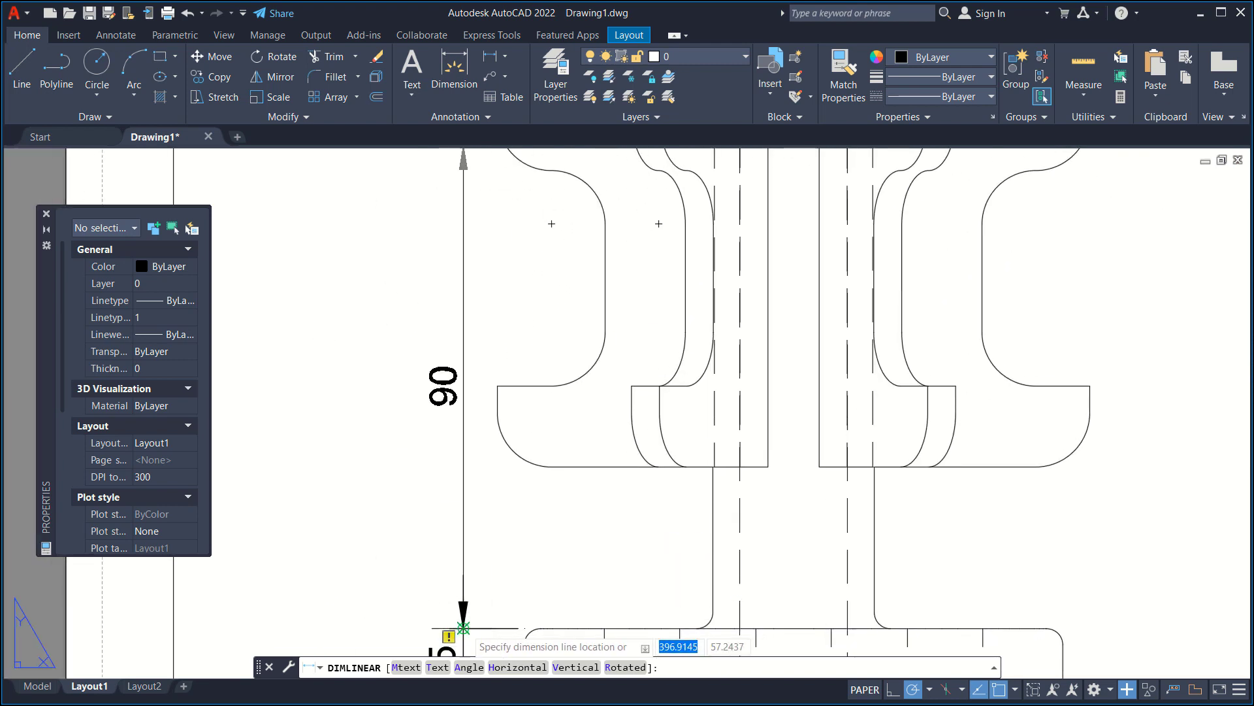
click(462, 628)
scroll(470, 621, down, 2)
middle_drag(560, 574, 518, 492)
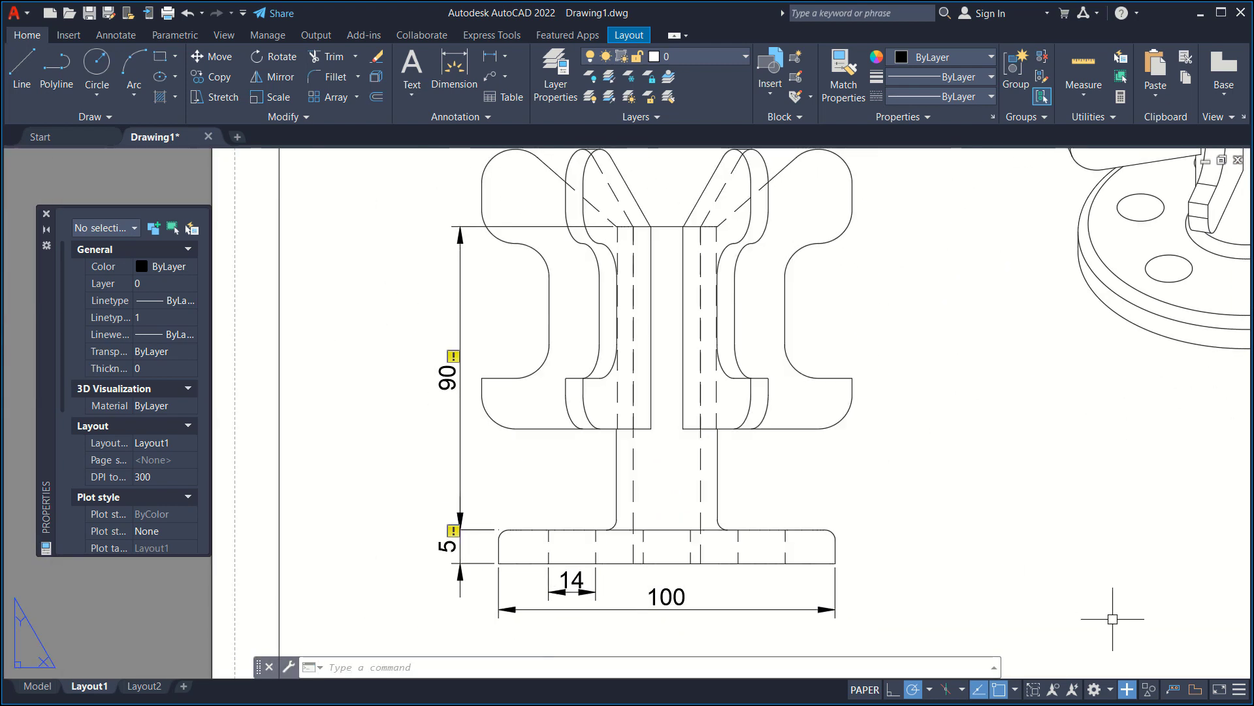
click(1129, 690)
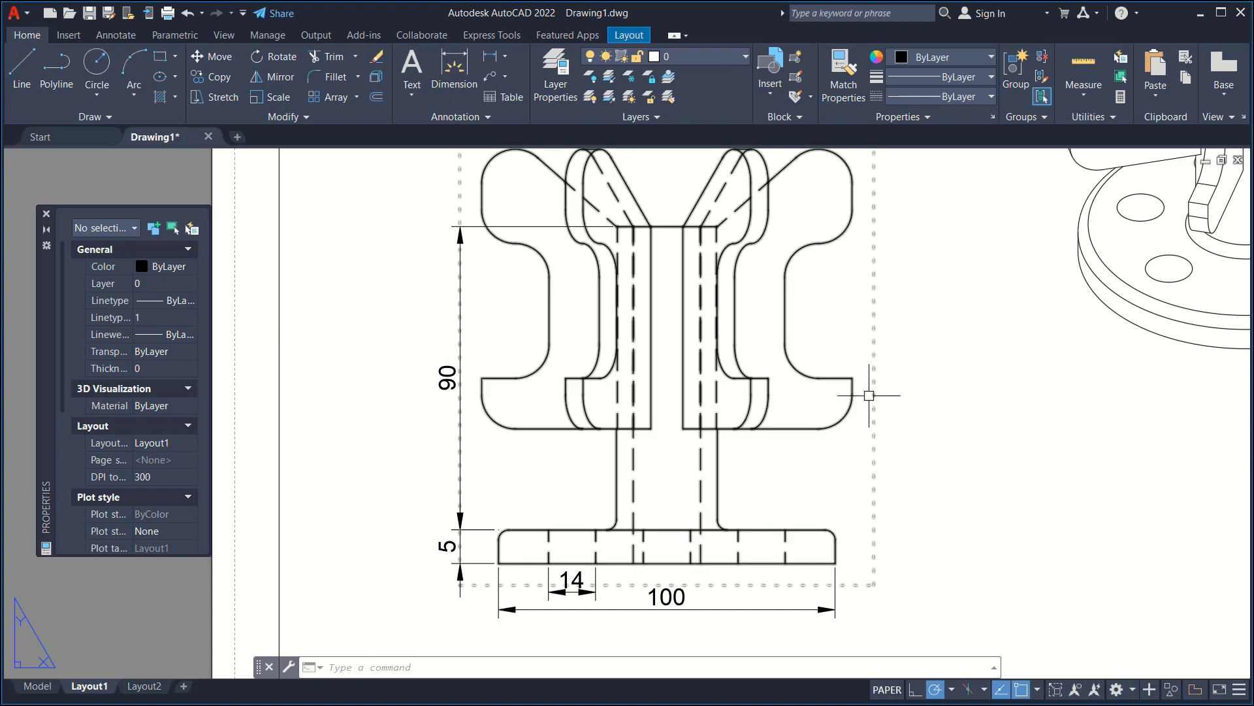
- Add radius dimensions to the flange's upper-right edge fillet and the fillet at the right of the shaft's base
middle_drag(931, 394, 855, 486)
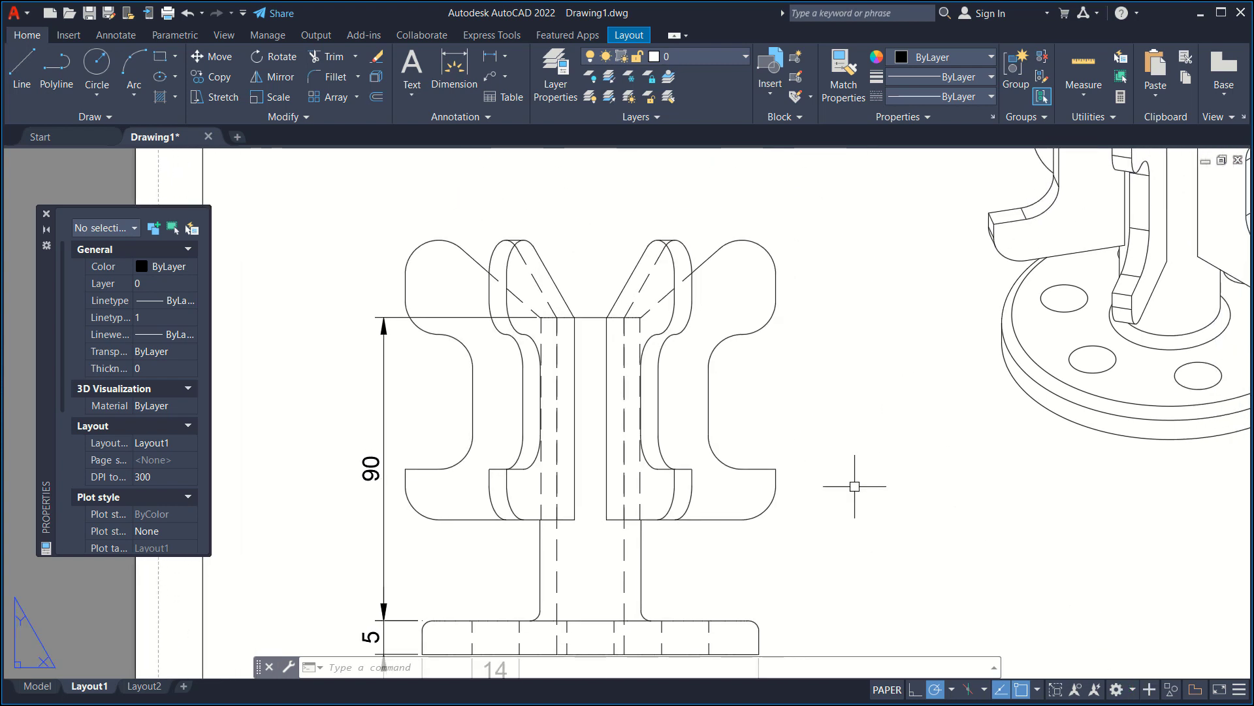
text(DIMRAD)
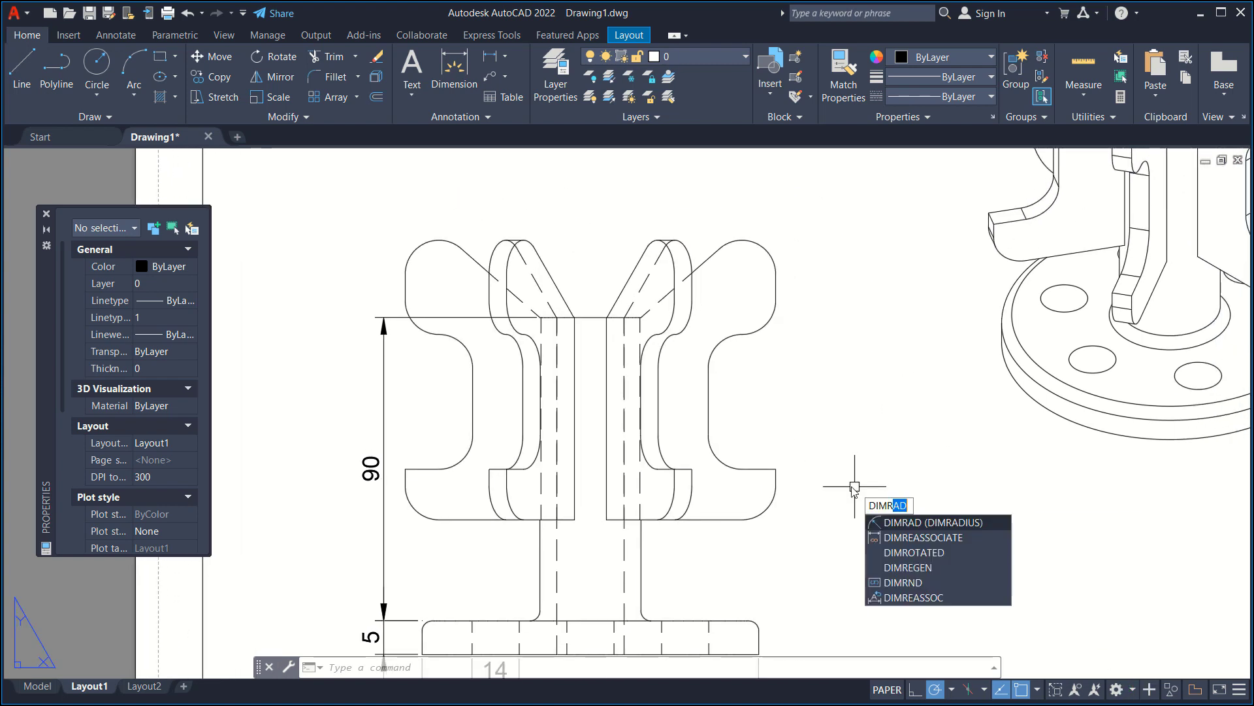
key(Return)
click(755, 625)
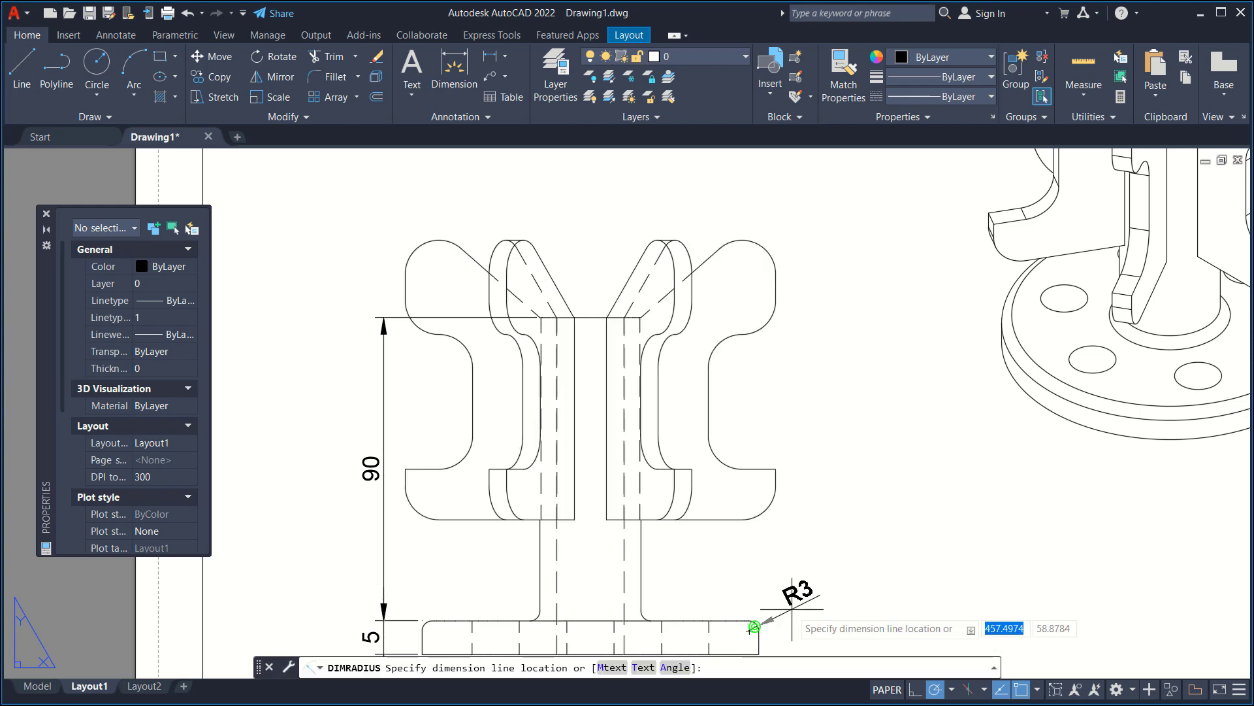
click(811, 583)
key(Return)
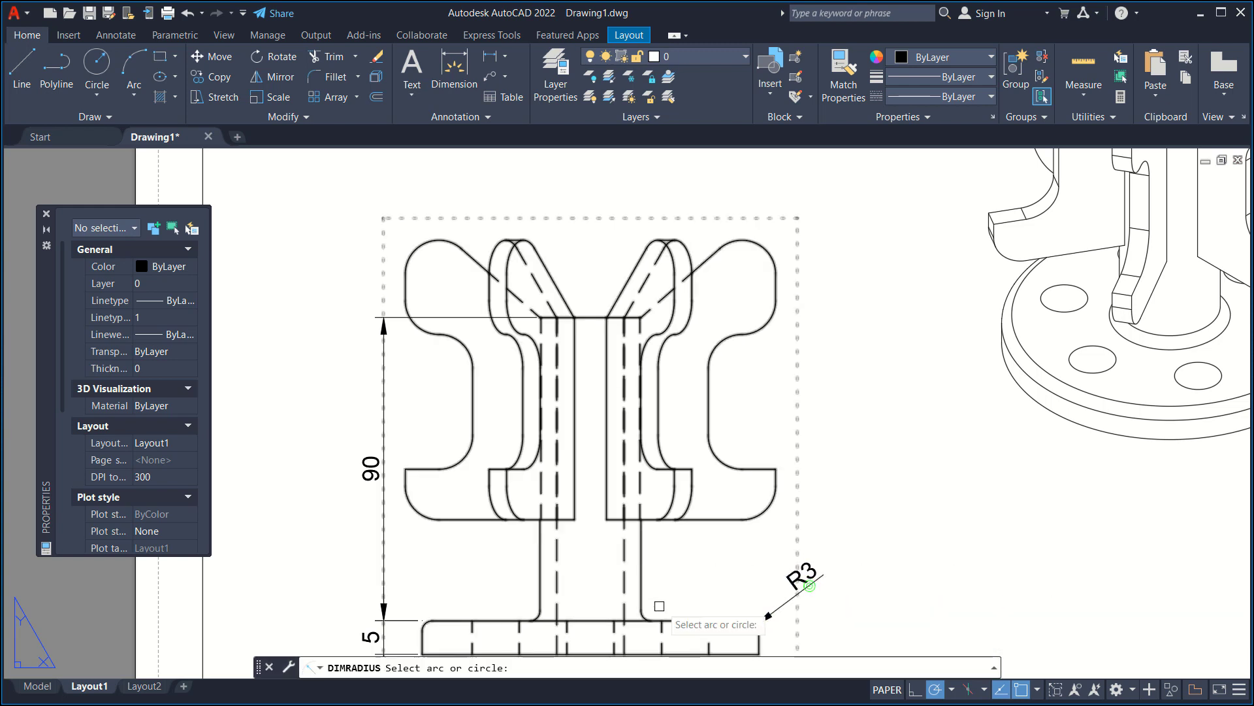
click(643, 616)
click(715, 568)
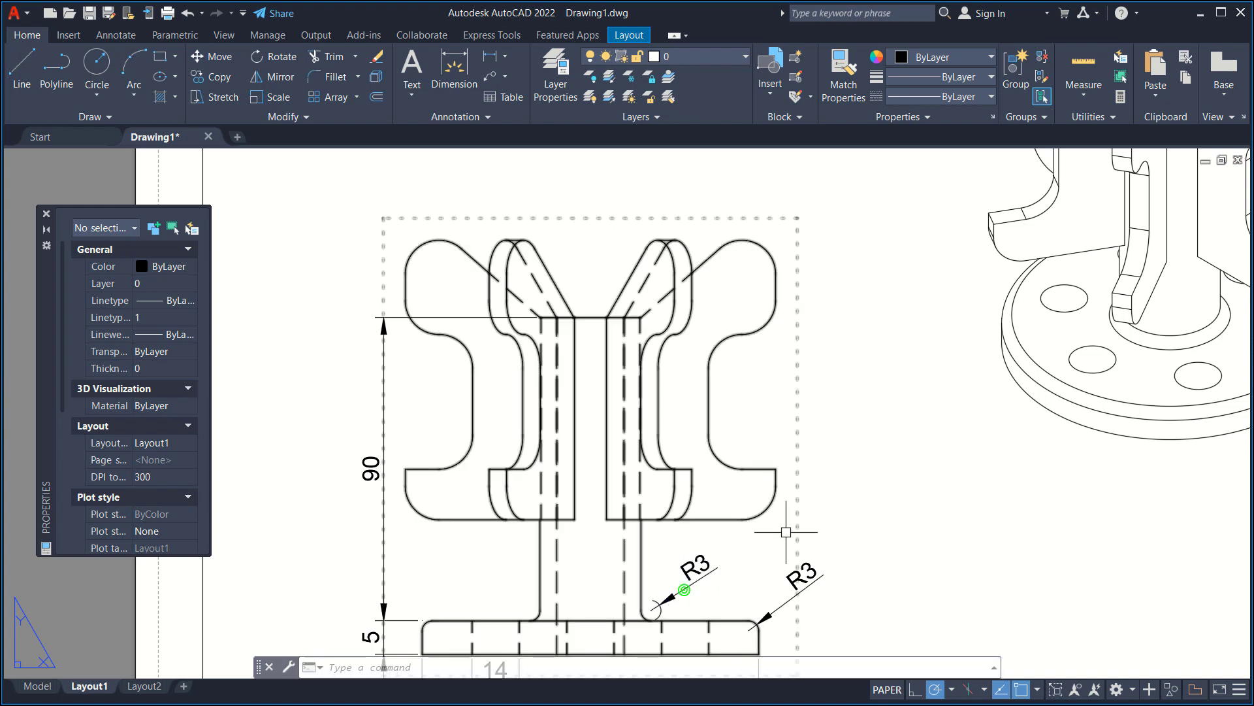
- Add radius dimensions to the lower outer corner and the lower inner corner of the right hook plate in the front view
key(Return)
click(768, 509)
click(817, 536)
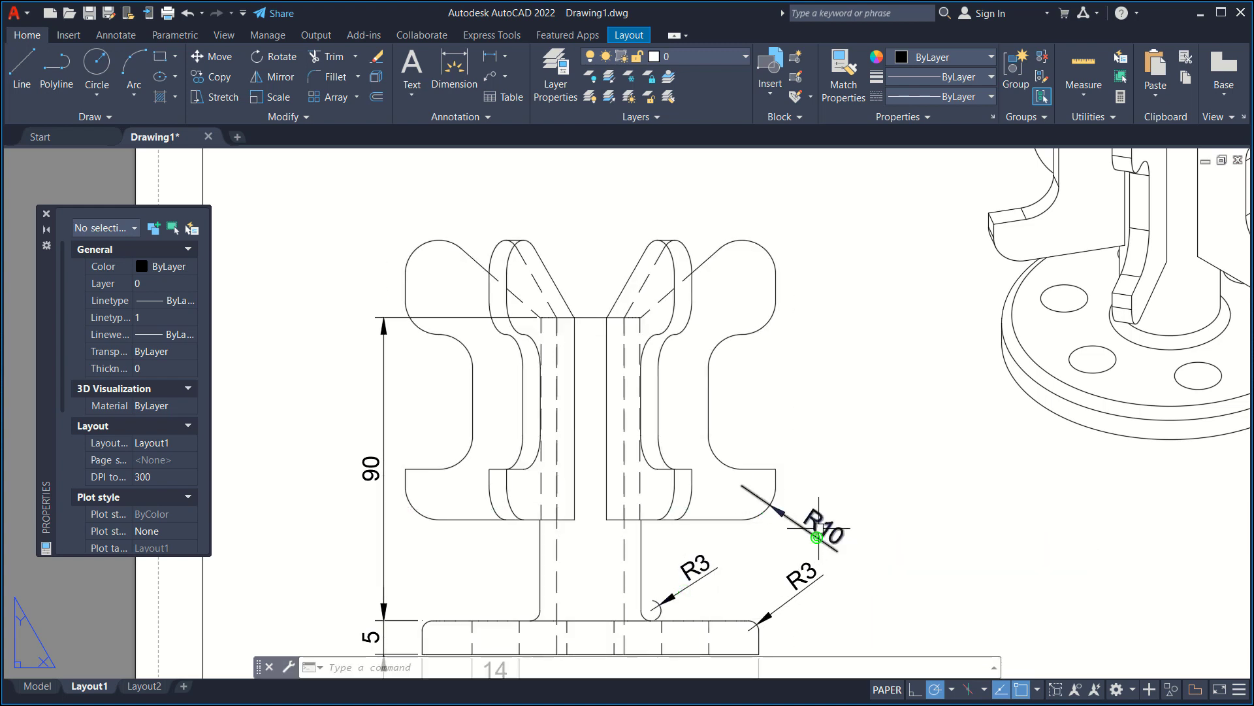
key(Return)
click(723, 465)
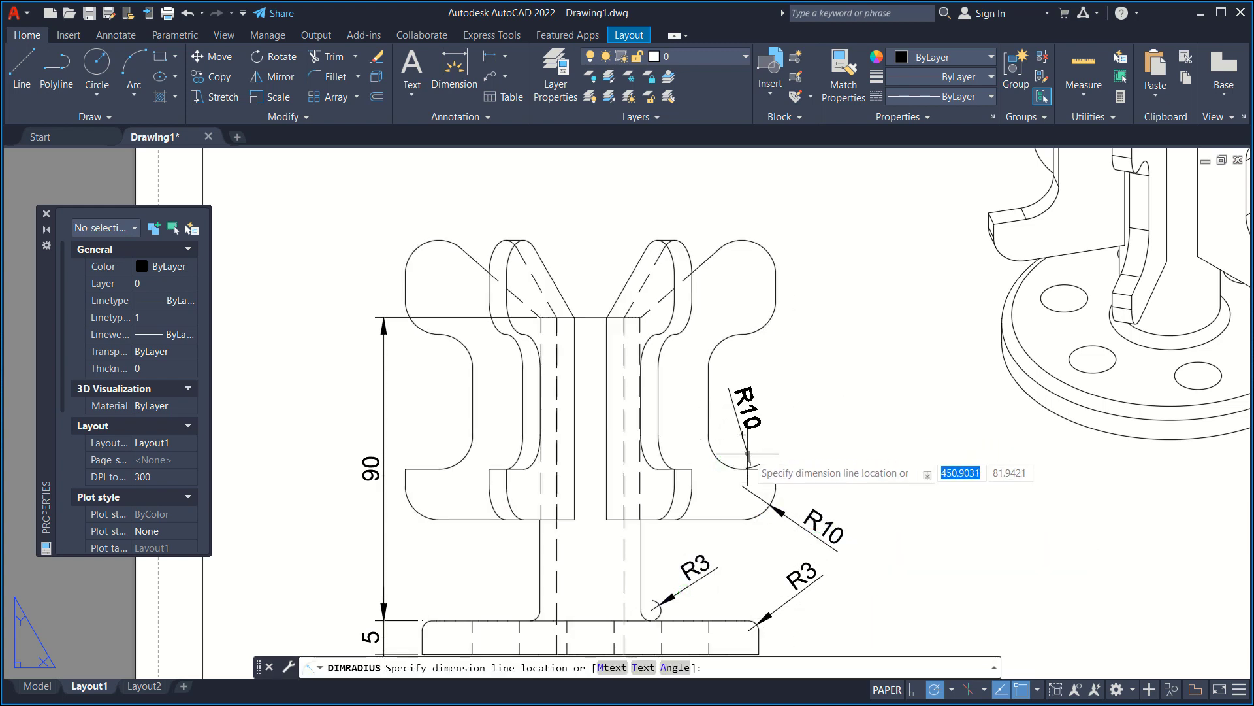
click(722, 462)
- Add a radius dimension to the upper outer rounding of the right hook plate, placing it outside the front view
key(Return)
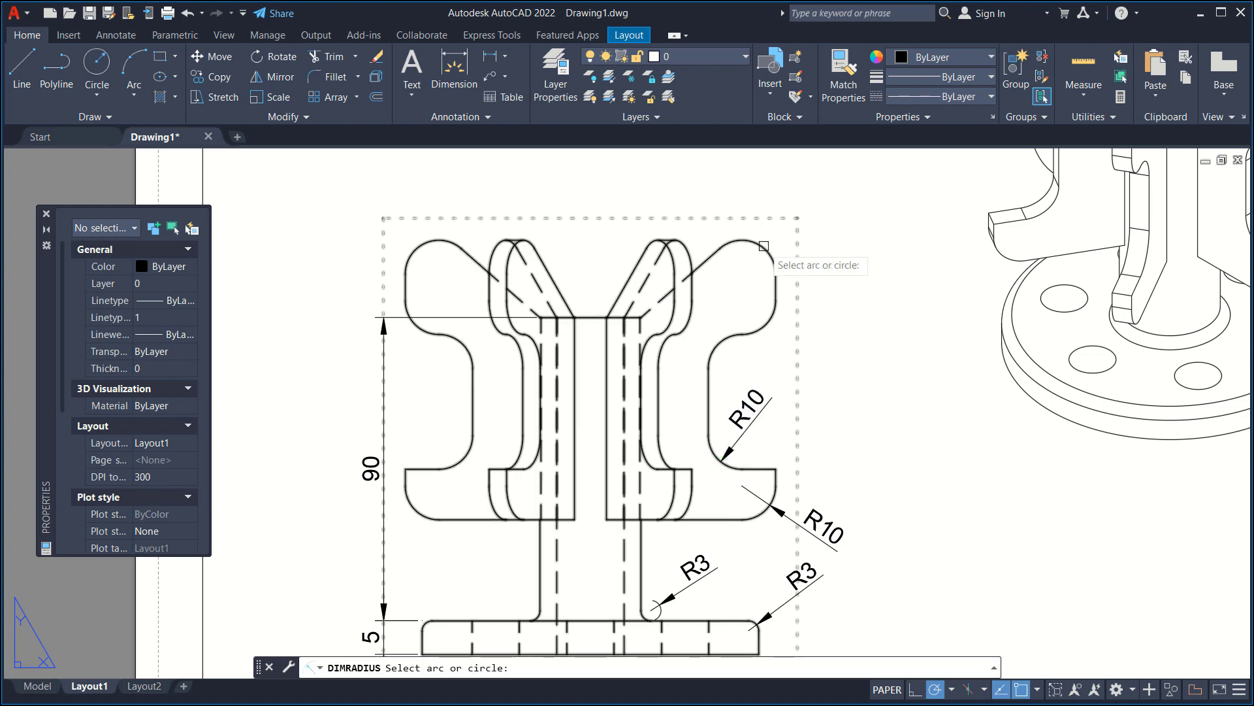
click(763, 247)
click(807, 206)
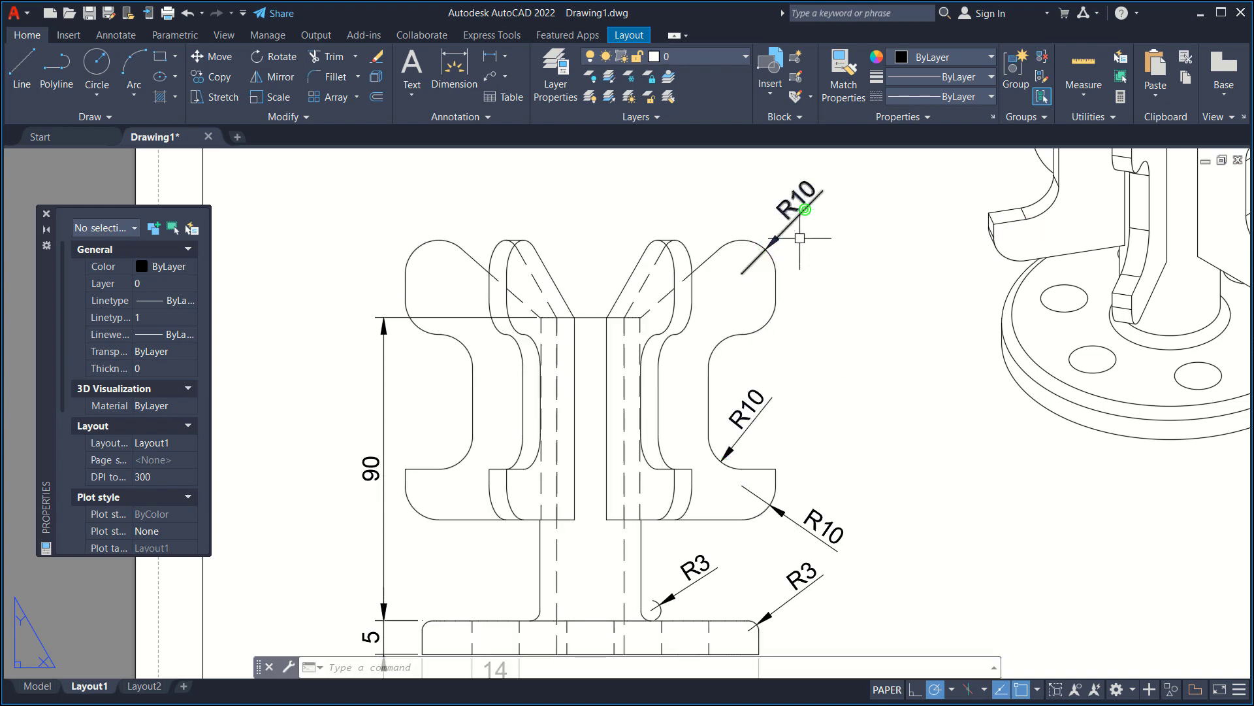
- Add radius dimensions to the left hook plate's upper lobe underside and to its upper inner corner, placing both toward the outer left
key(Return)
click(419, 325)
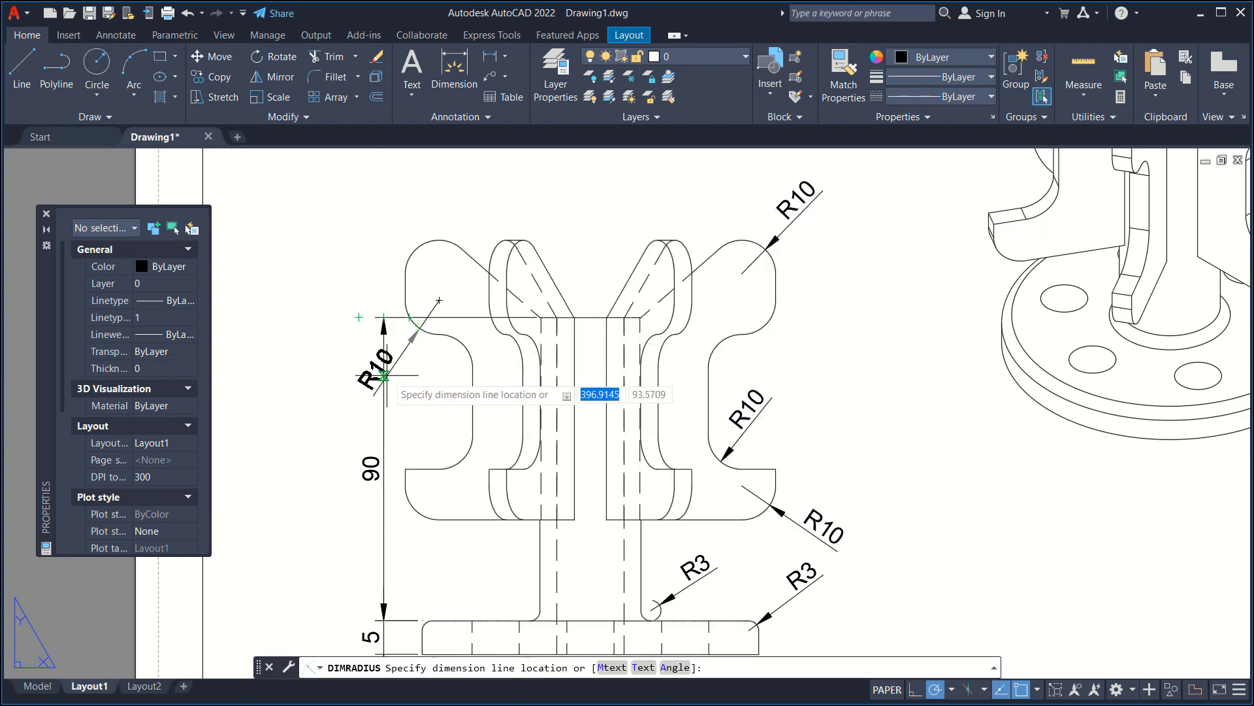
click(358, 370)
key(Return)
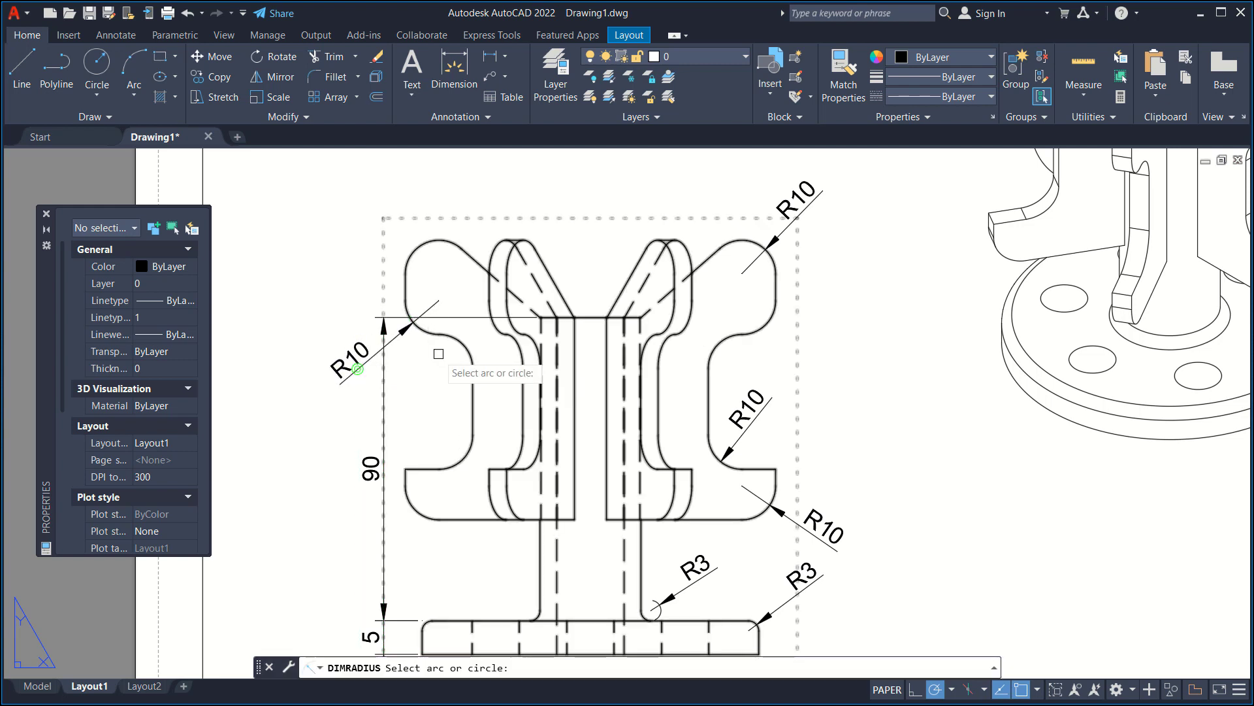
click(461, 346)
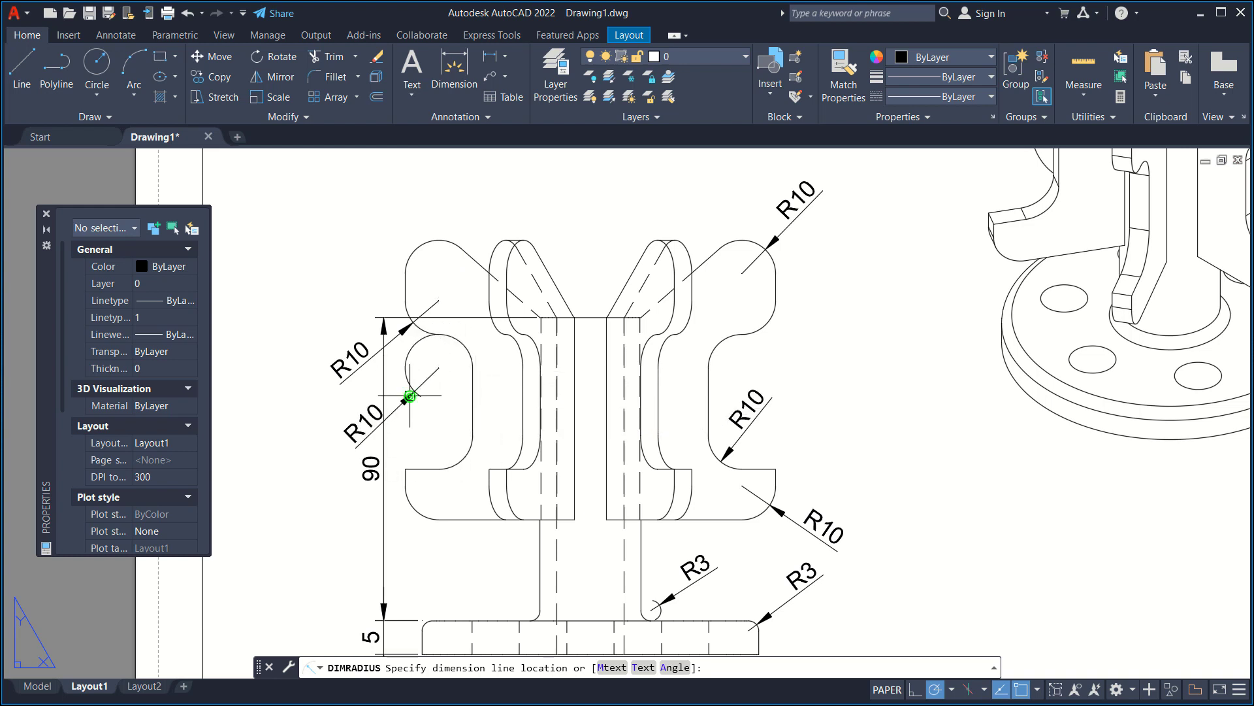
click(410, 396)
- Add a radius dimension to the flange's outer circle in the top view, placing it outside the circle at the upper right
scroll(622, 446, down, 4)
middle_drag(771, 350, 779, 472)
key(Return)
scroll(661, 268, up, 2)
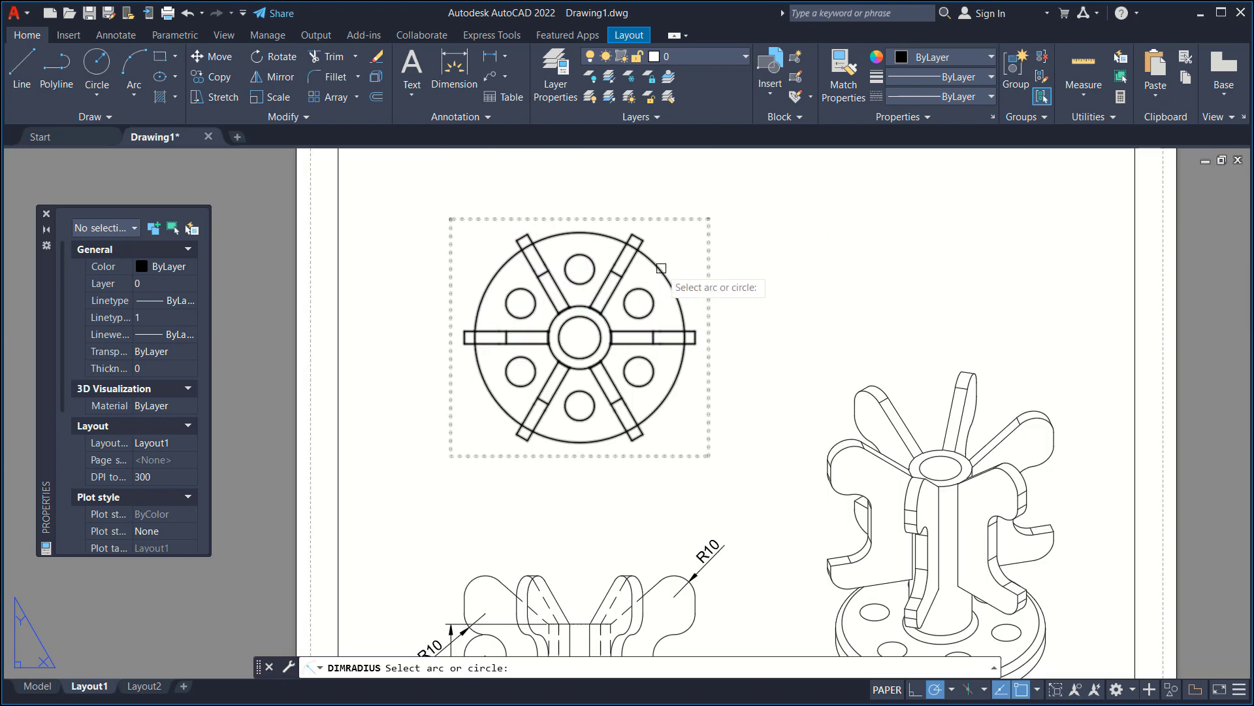
click(661, 268)
click(671, 230)
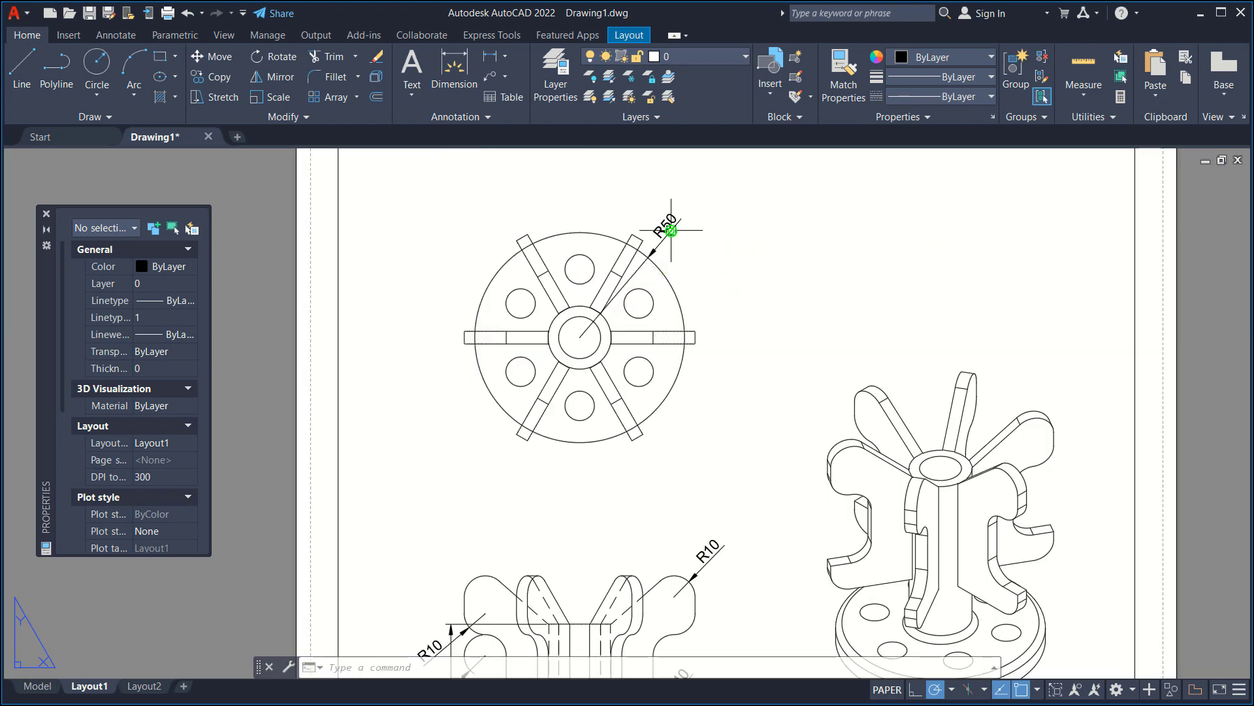
- Add a radius dimension to the upper-right flange hole in the top view, placing it outside the flange
scroll(668, 278, up, 2)
key(Return)
click(642, 318)
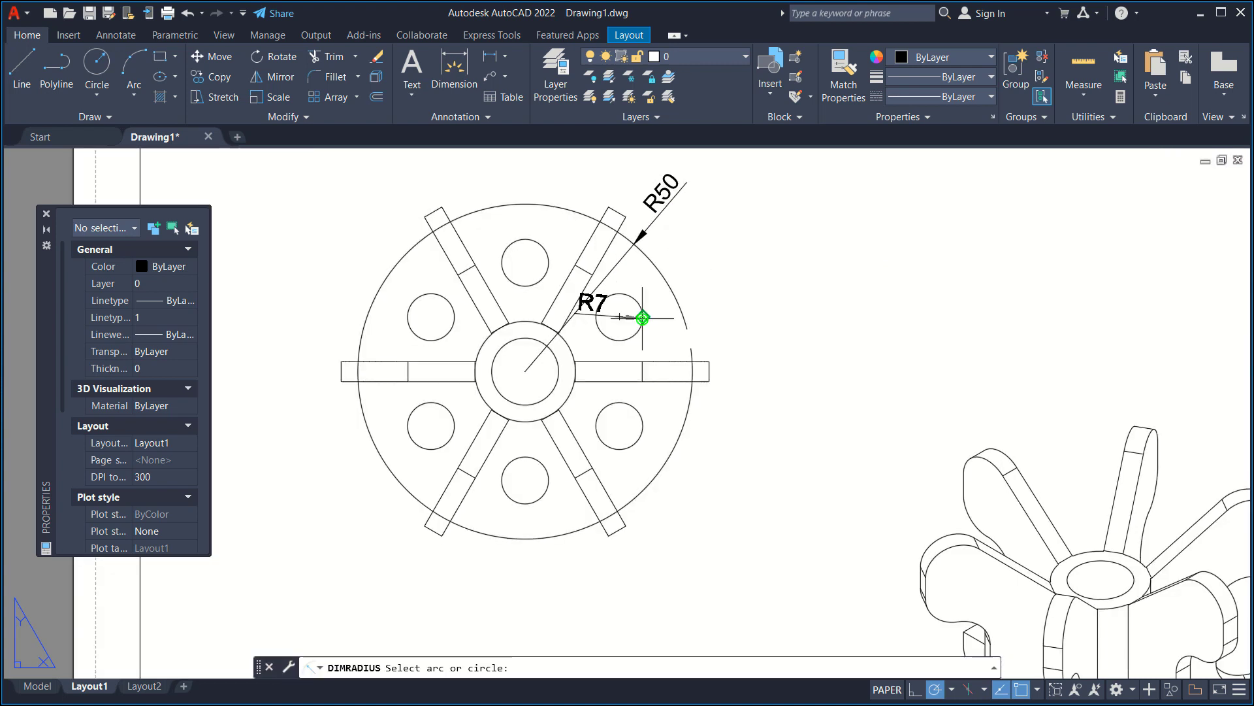
click(694, 253)
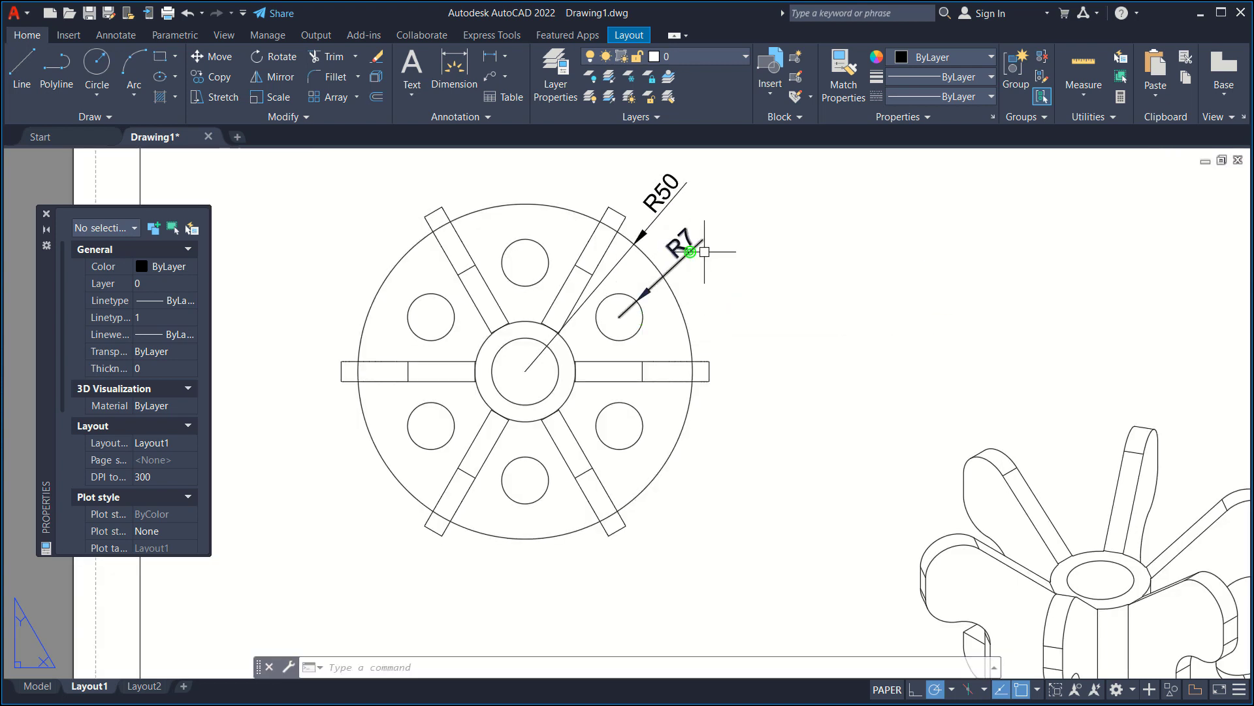
- Add radius dimensions to the shaft's outer circle and its bore in the top view, placing both outside the flange at the lower right
key(Return)
click(566, 396)
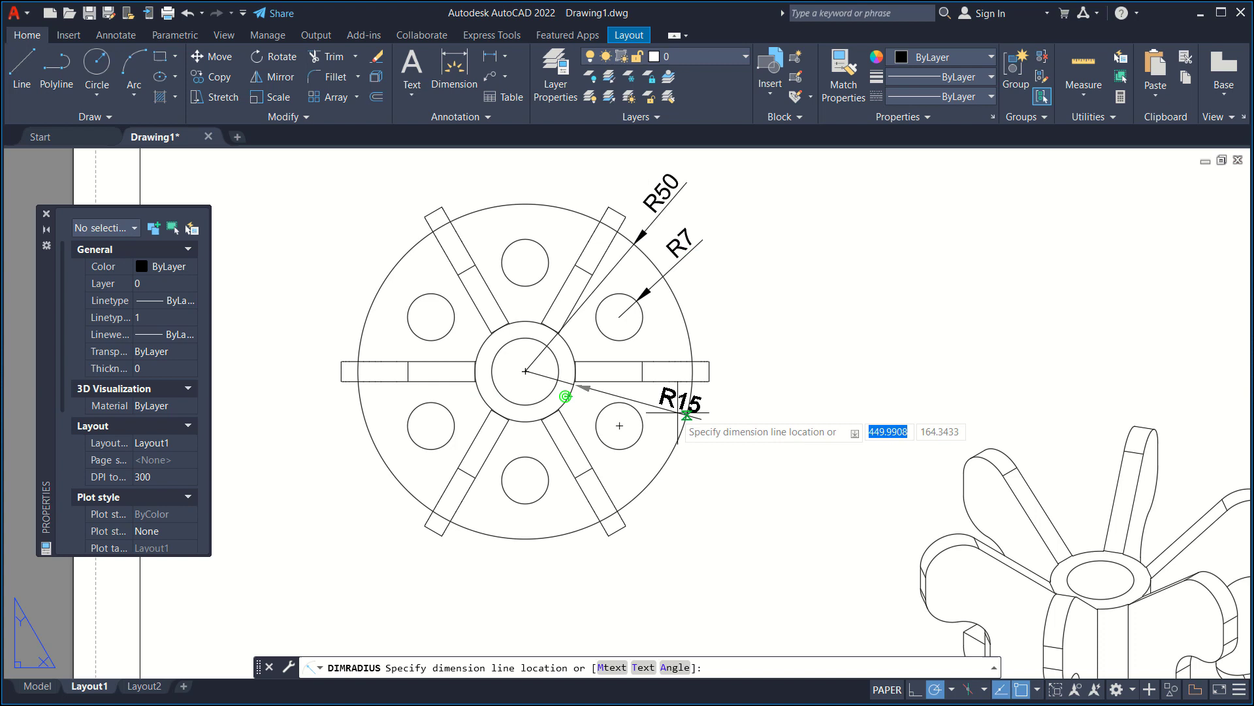
click(737, 433)
key(Return)
click(546, 402)
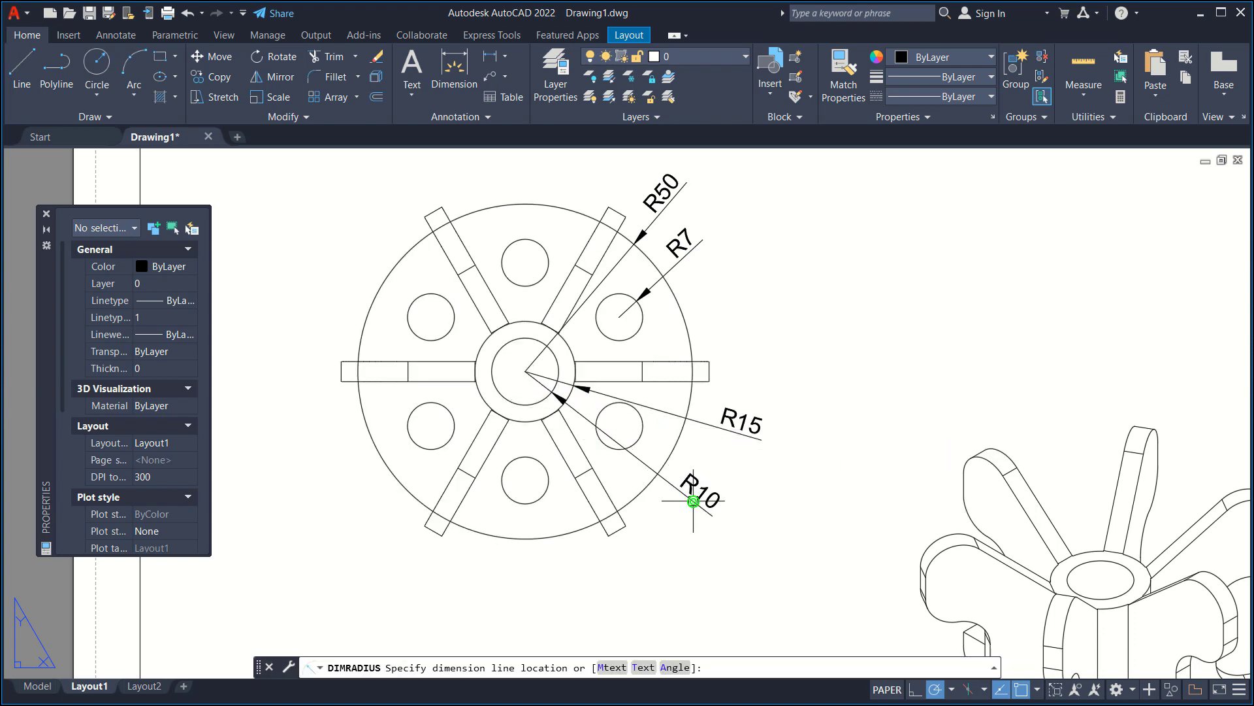
click(693, 500)
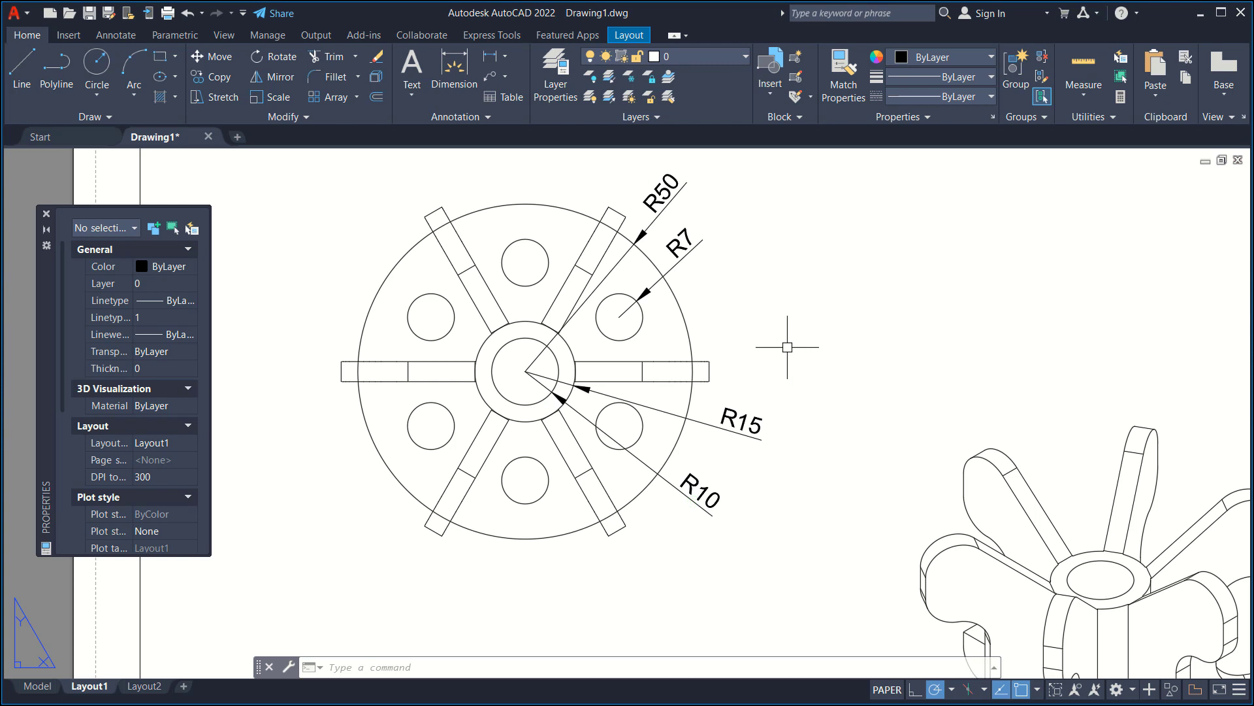
- Add an aligned dimension across the thickness of the upper-left hook plate's outer end in the top view
scroll(787, 347, down, 4)
scroll(635, 285, up, 4)
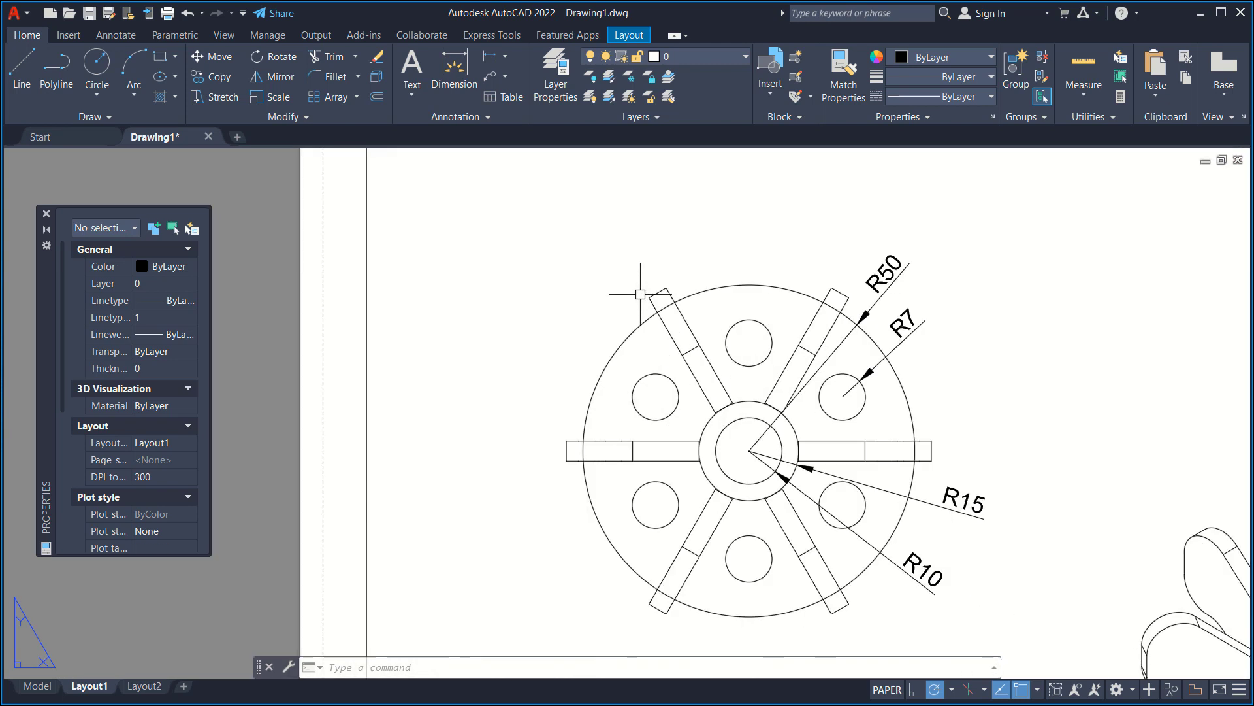
text(DIMALIGNED)
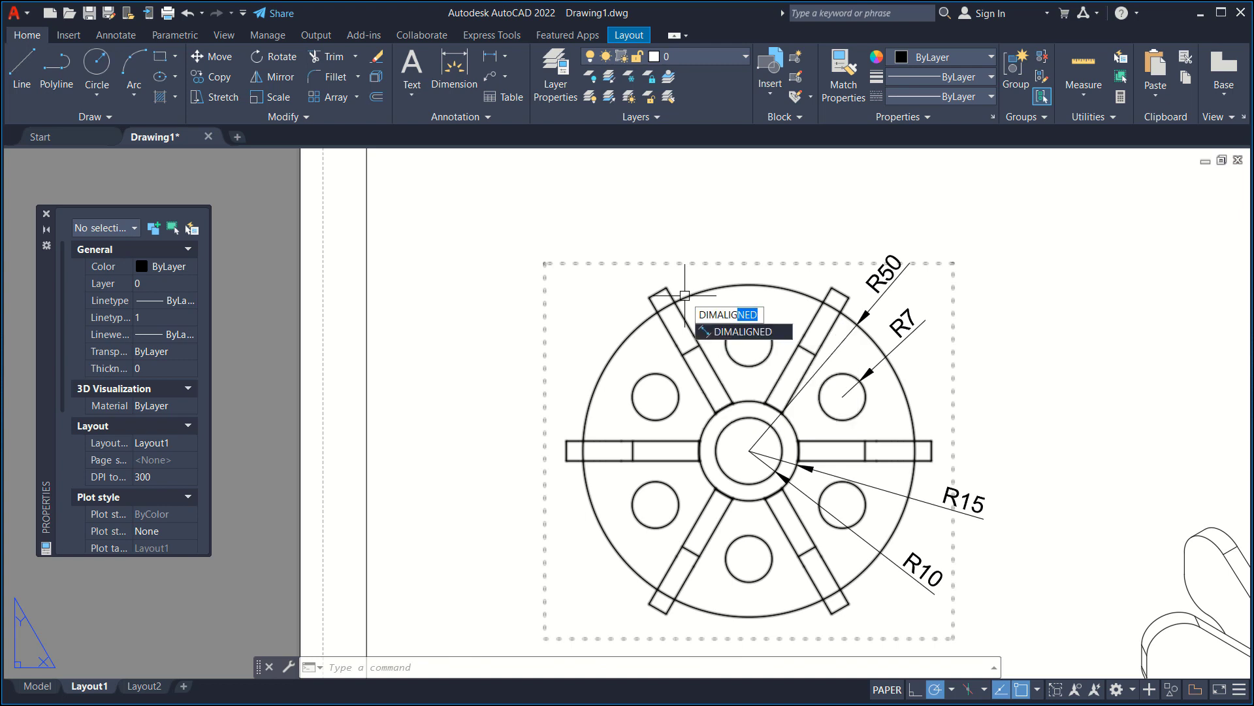
key(Return)
click(648, 299)
click(667, 286)
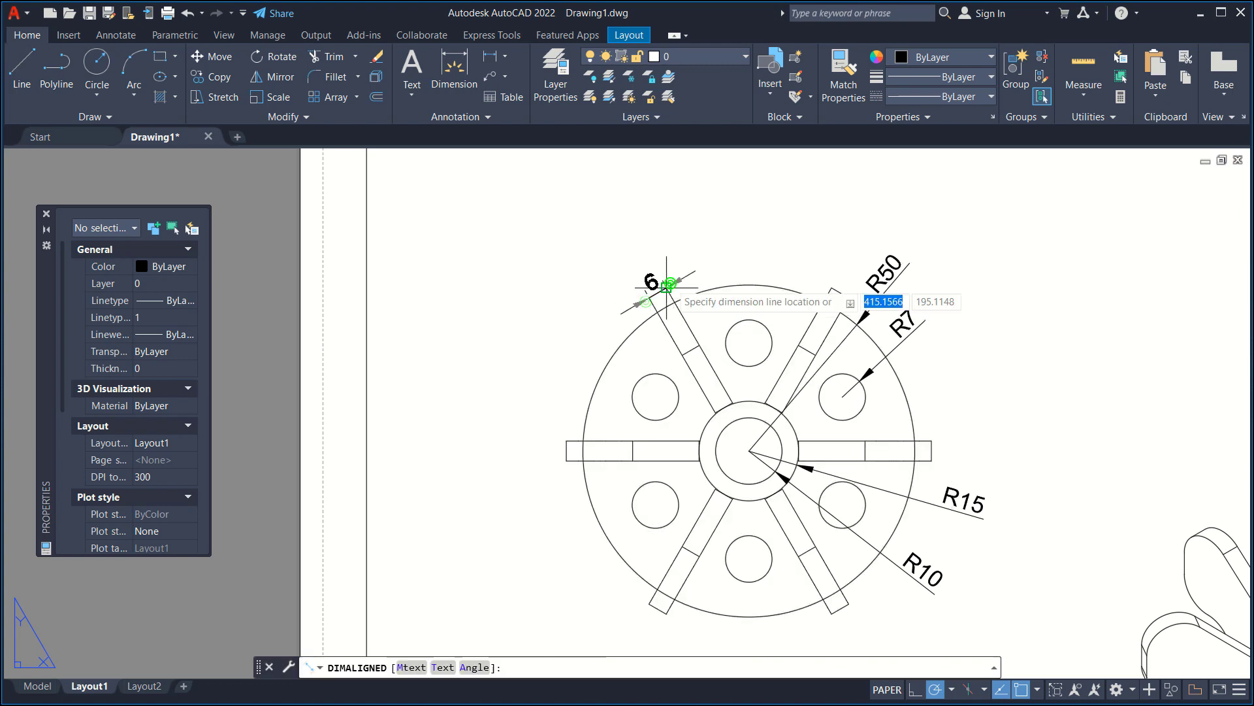
click(647, 251)
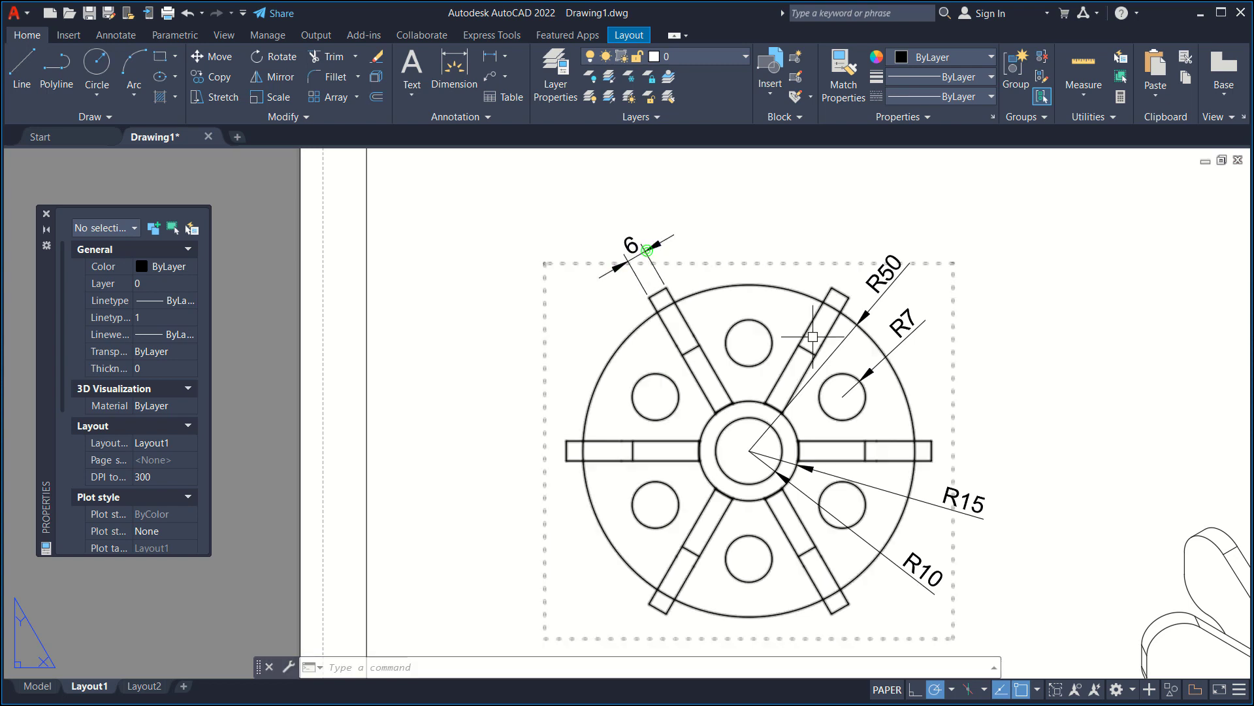
scroll(814, 339, down, 2)
scroll(869, 415, down, 3)
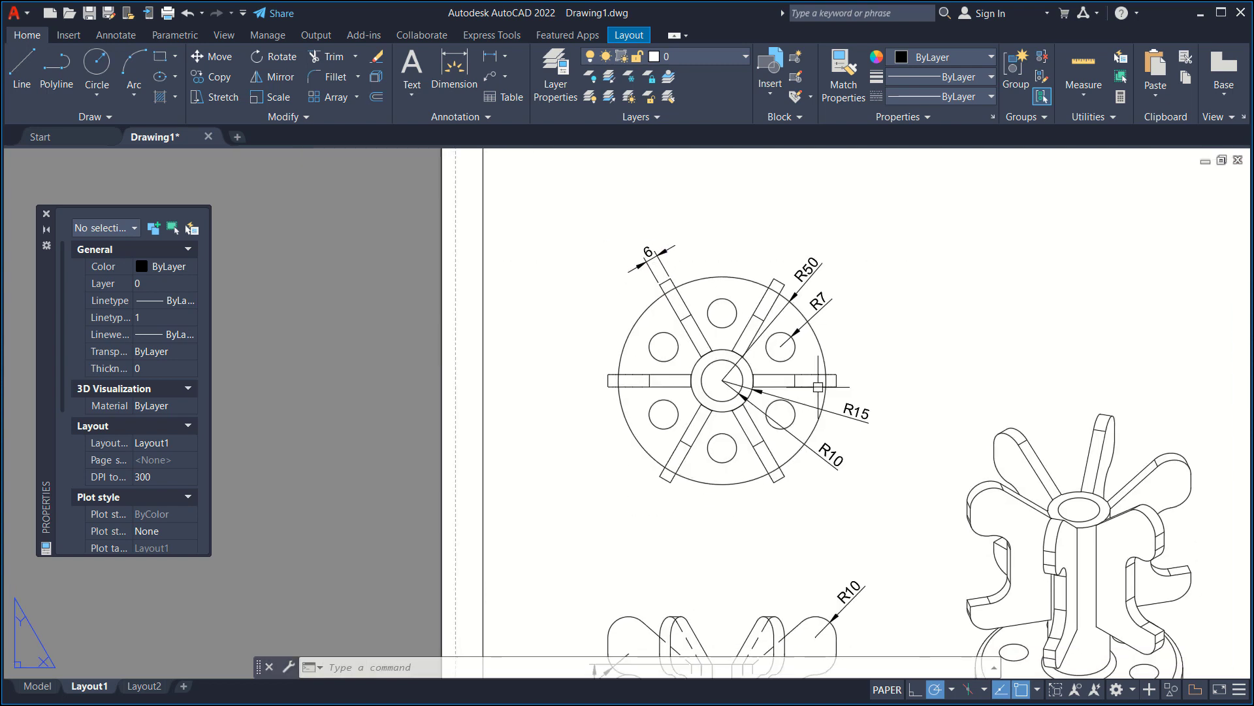
middle_drag(928, 497, 805, 348)
scroll(805, 348, down, 2)
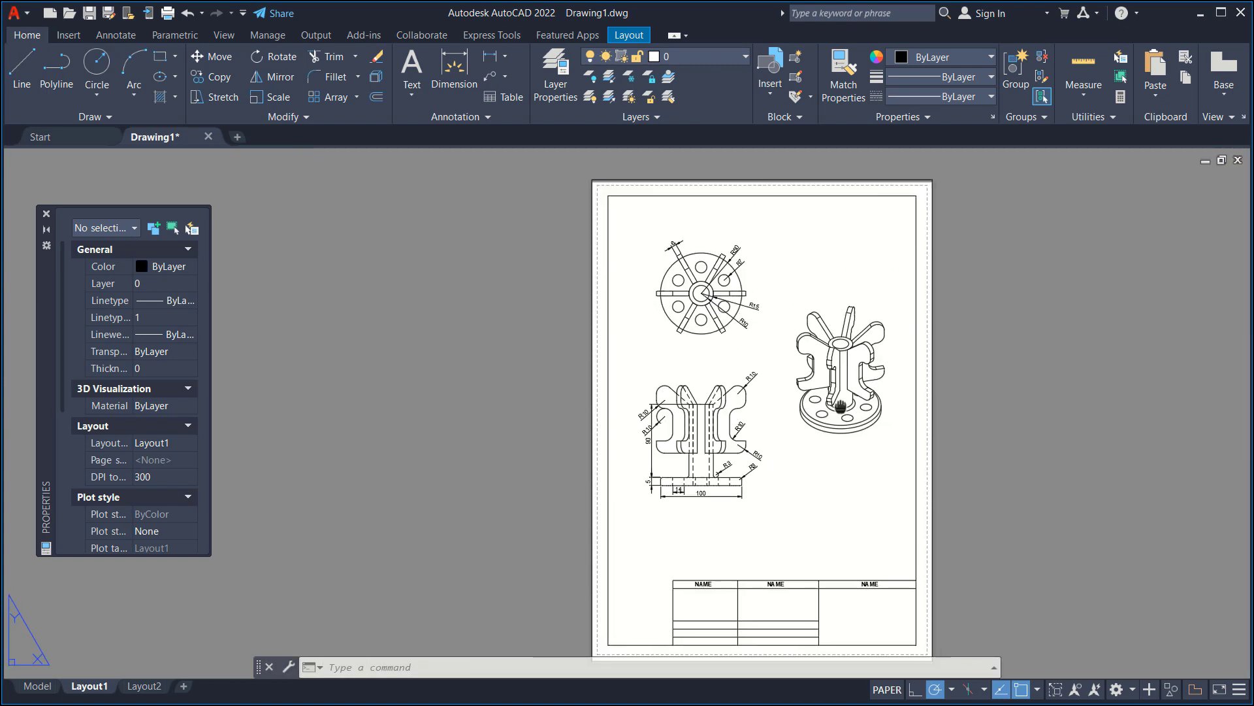
middle_drag(835, 412, 760, 392)
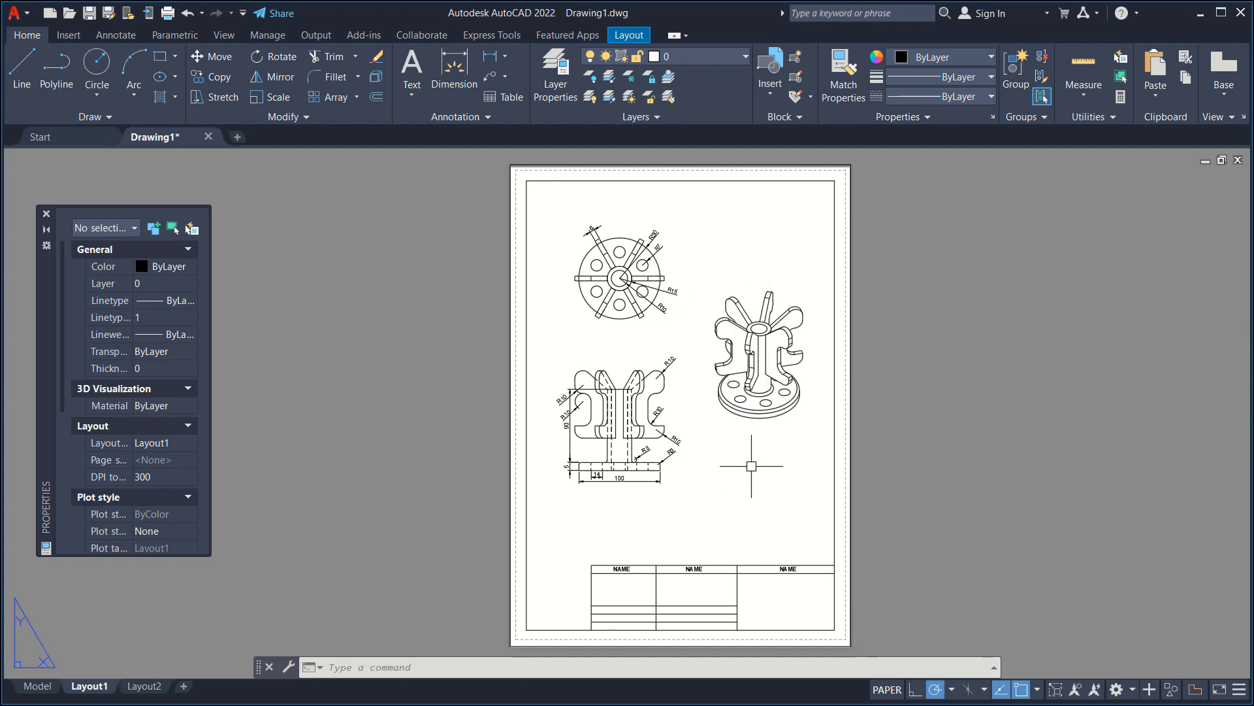